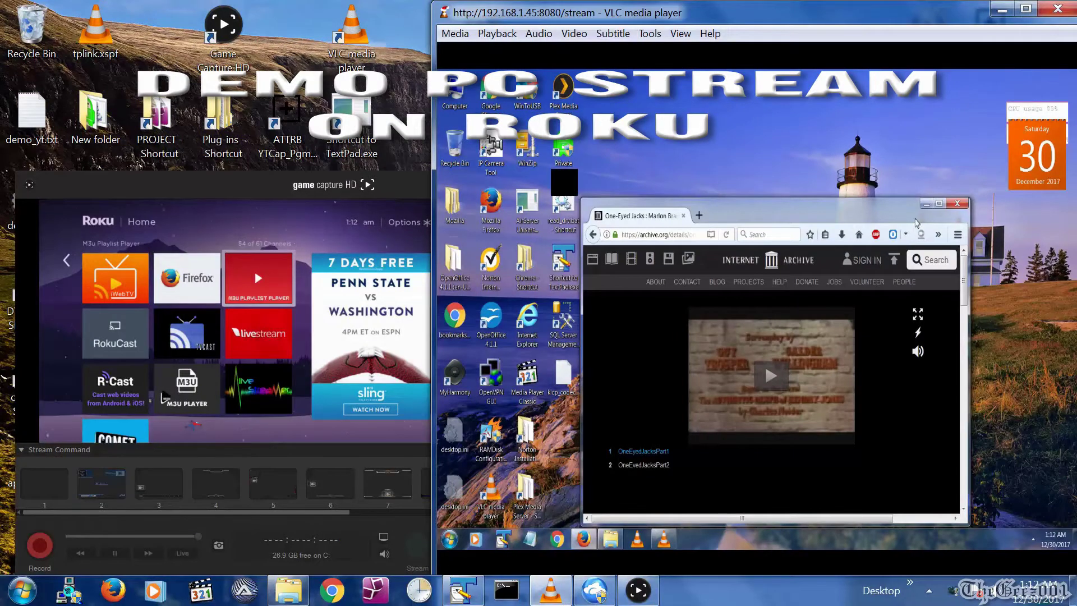
Play the One-Eyed Jacks film on archive.org, view it full screen, then exit full screen.
click(771, 375)
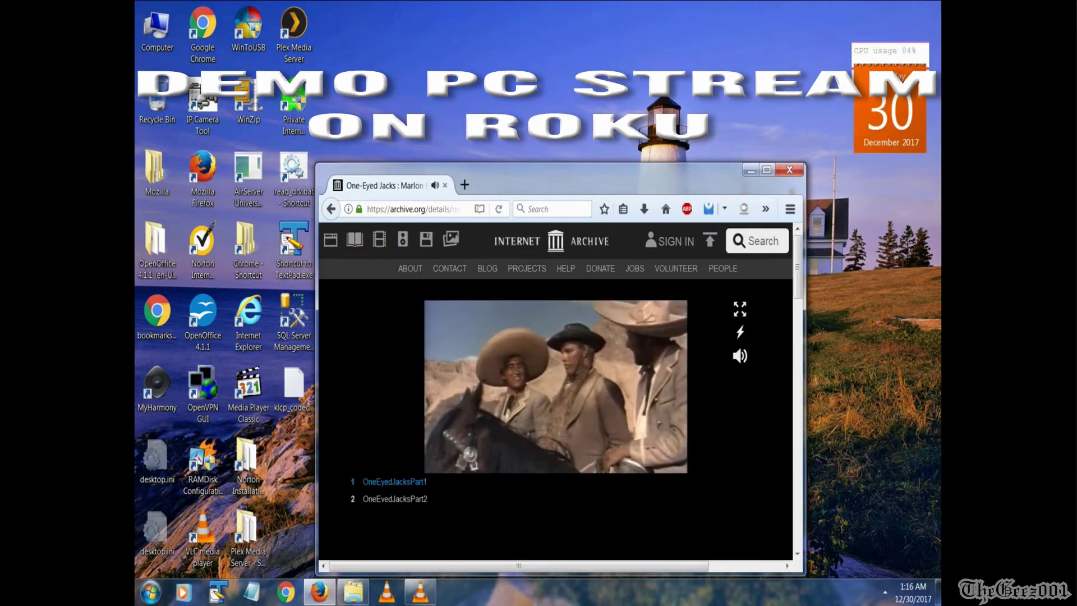
key(f)
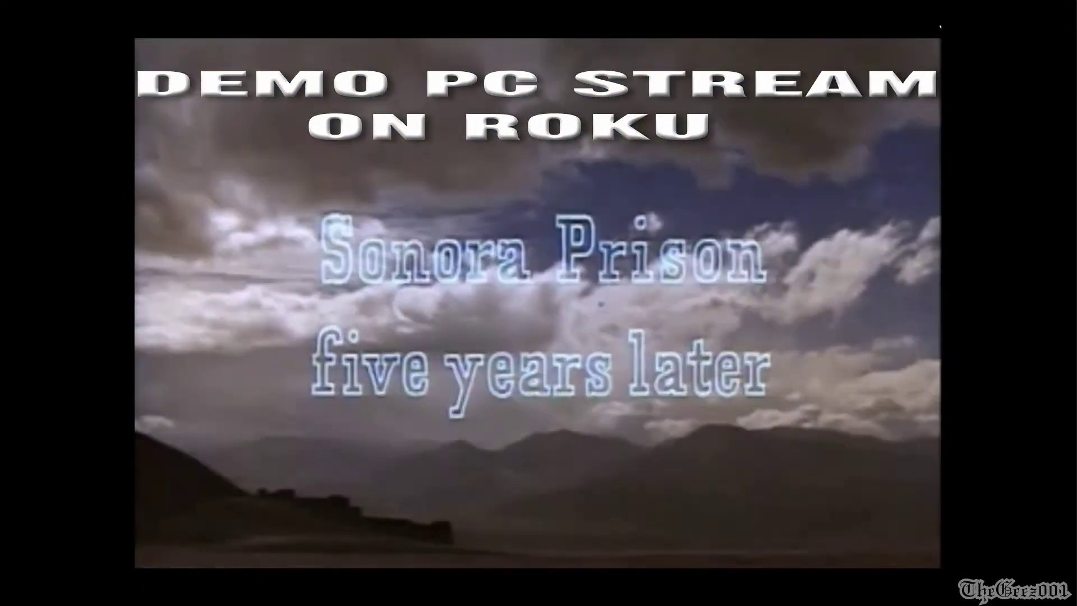
key(Escape)
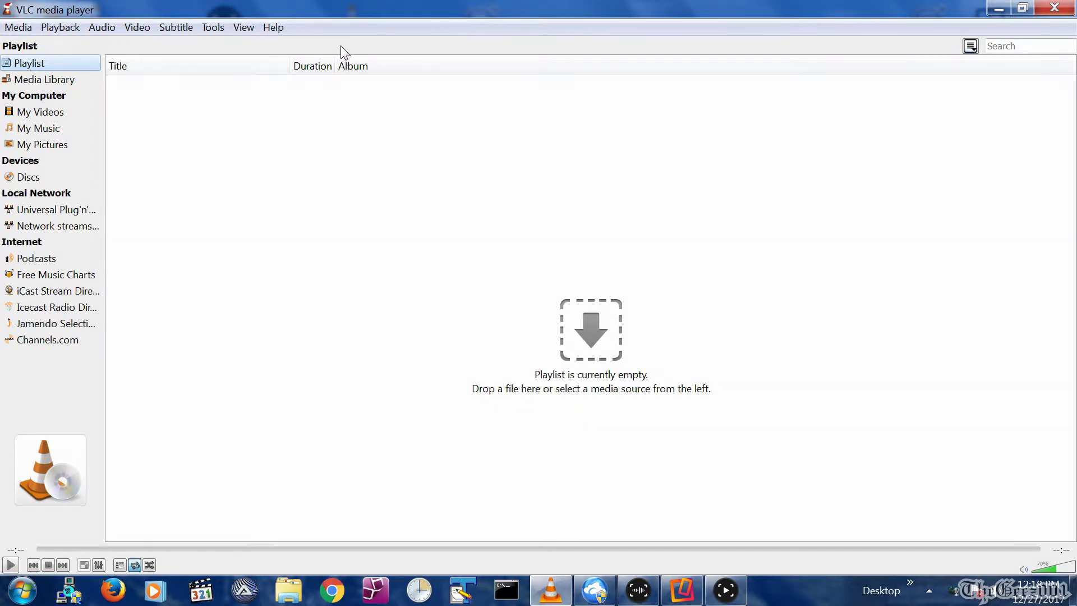
Add Charade_USA_1963_Spielfilm_Krimikomoedie_C_Grant.ogv from YTMoviesDemo as the stream source.
click(18, 28)
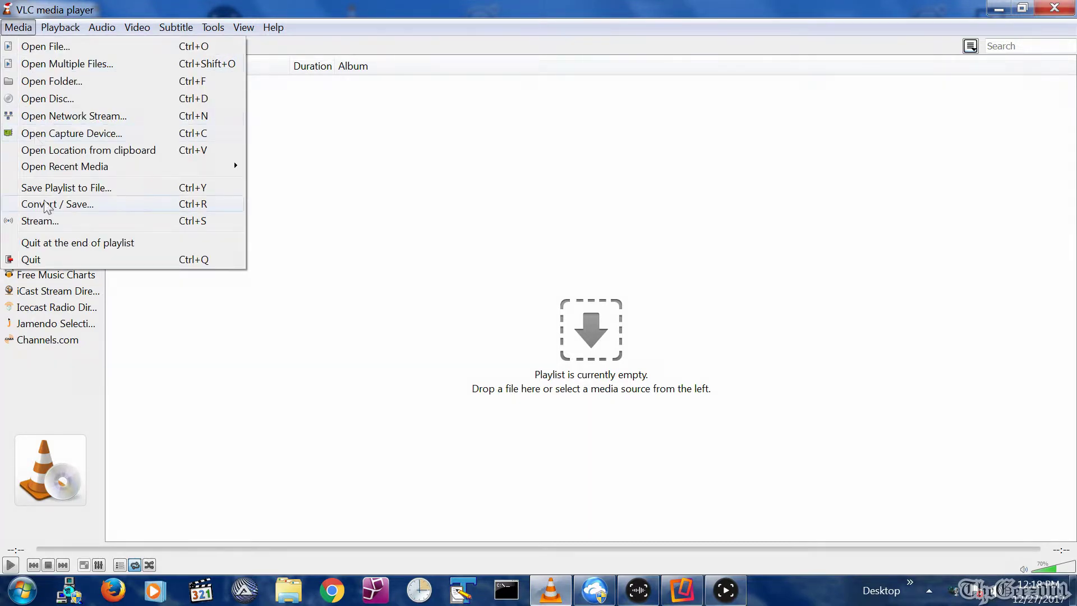
click(45, 221)
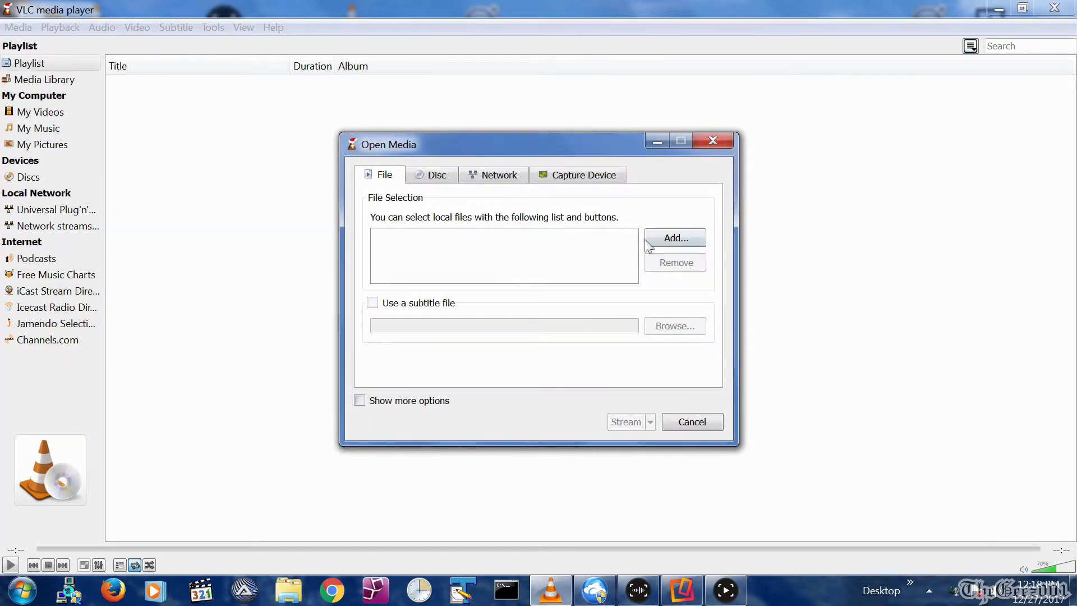
click(651, 240)
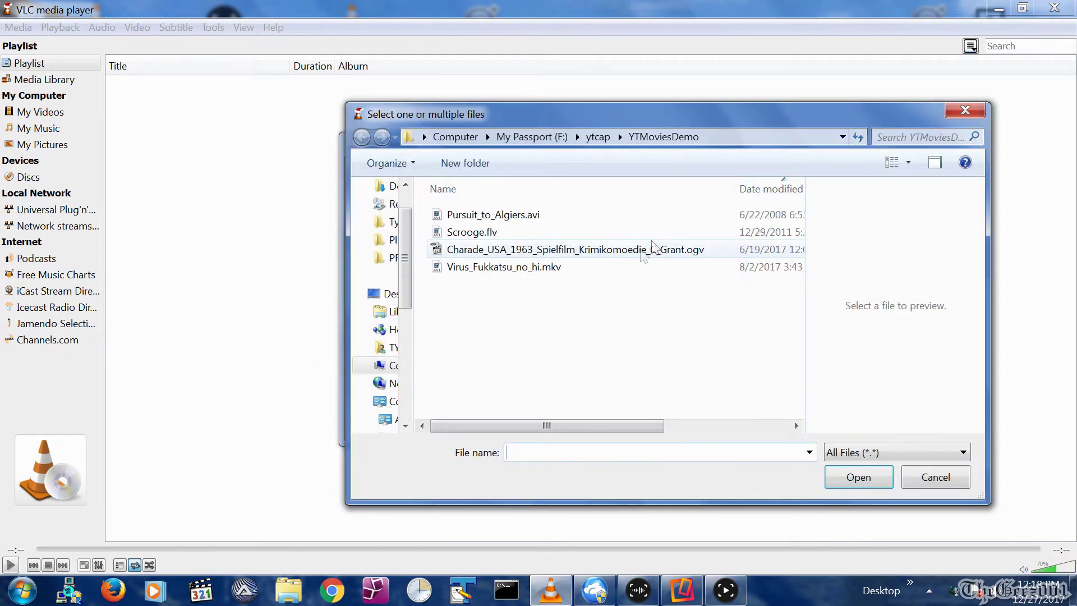
click(639, 252)
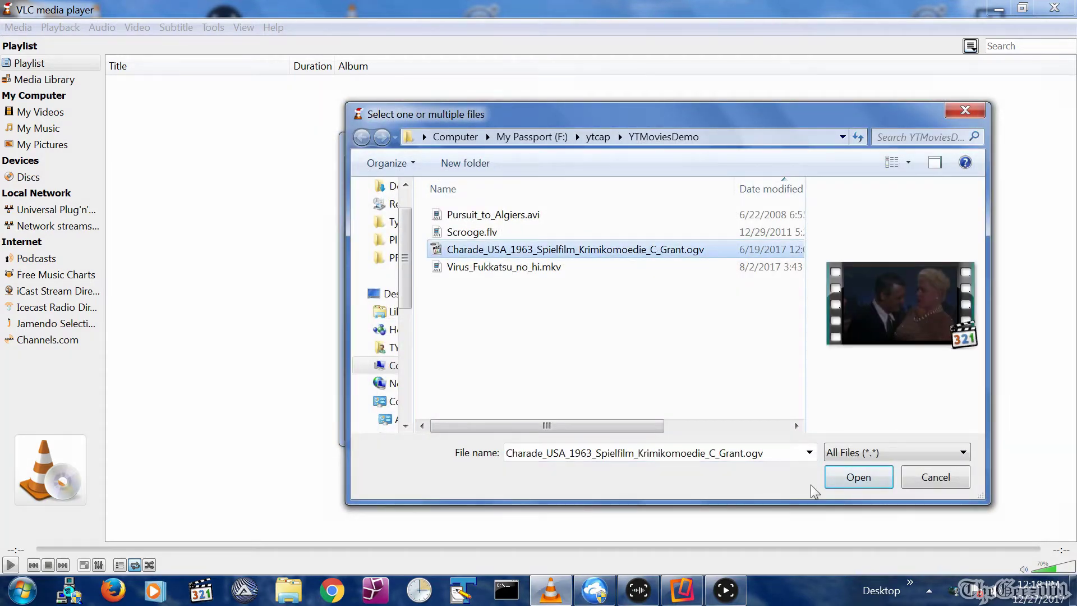
click(860, 478)
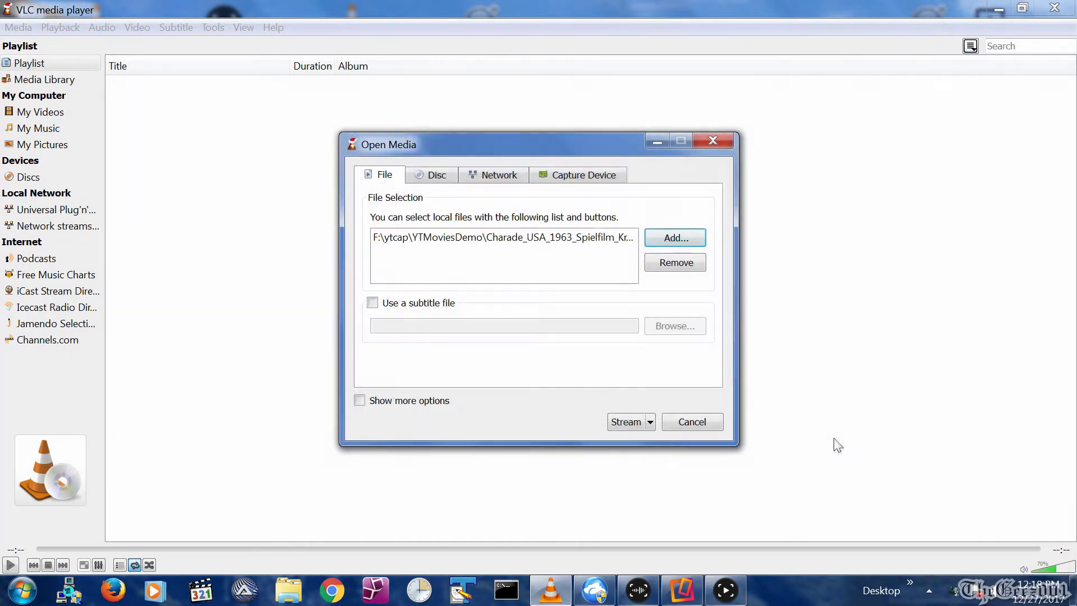
click(624, 422)
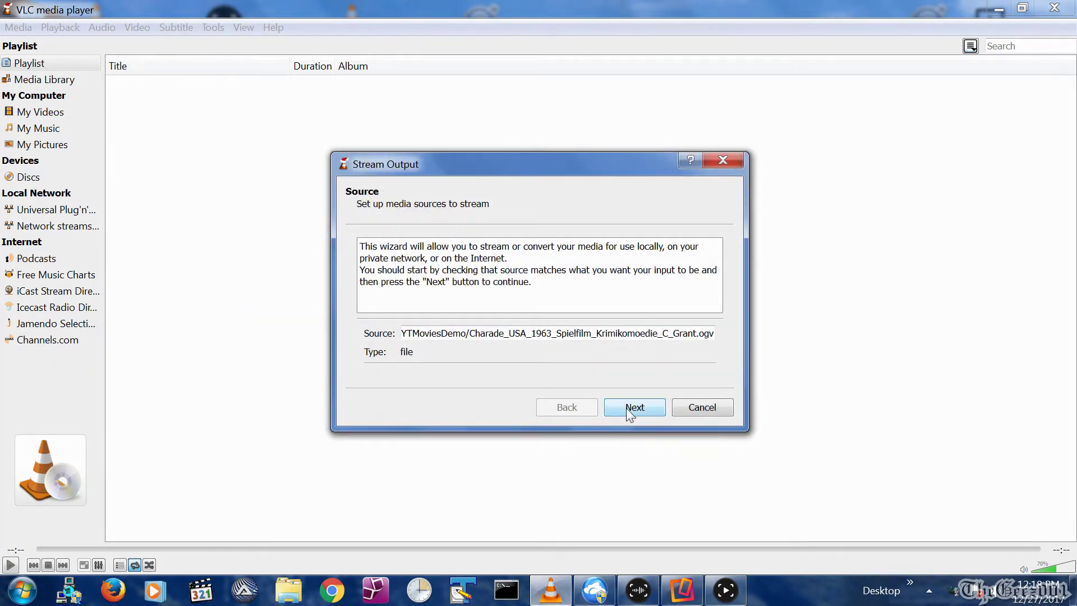
Add an HTTP destination on port 8080 with path /TheGeez001, then continue to transcoding.
click(628, 408)
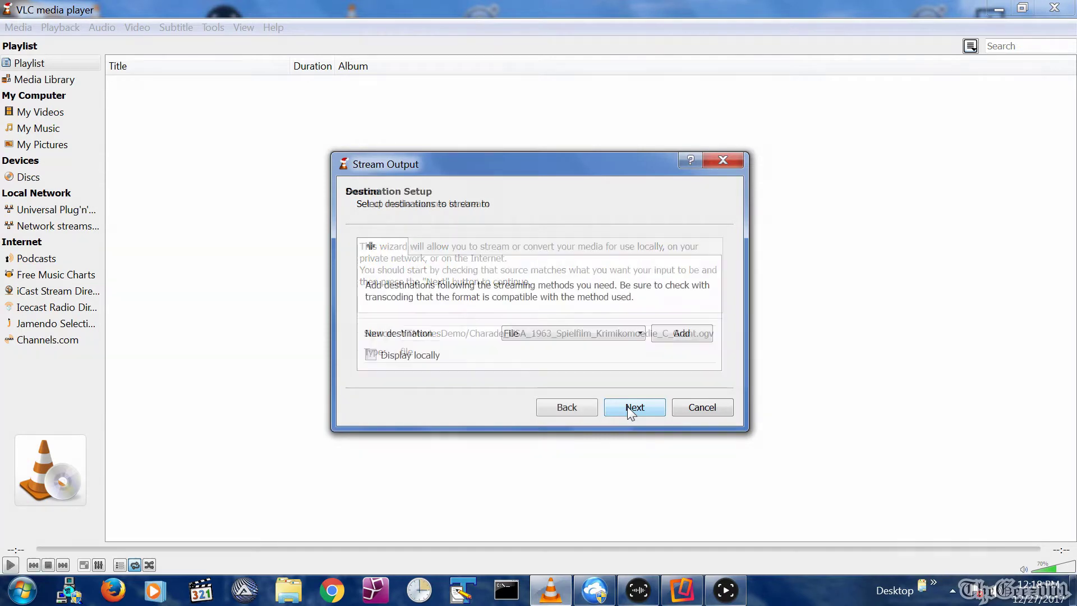
click(591, 336)
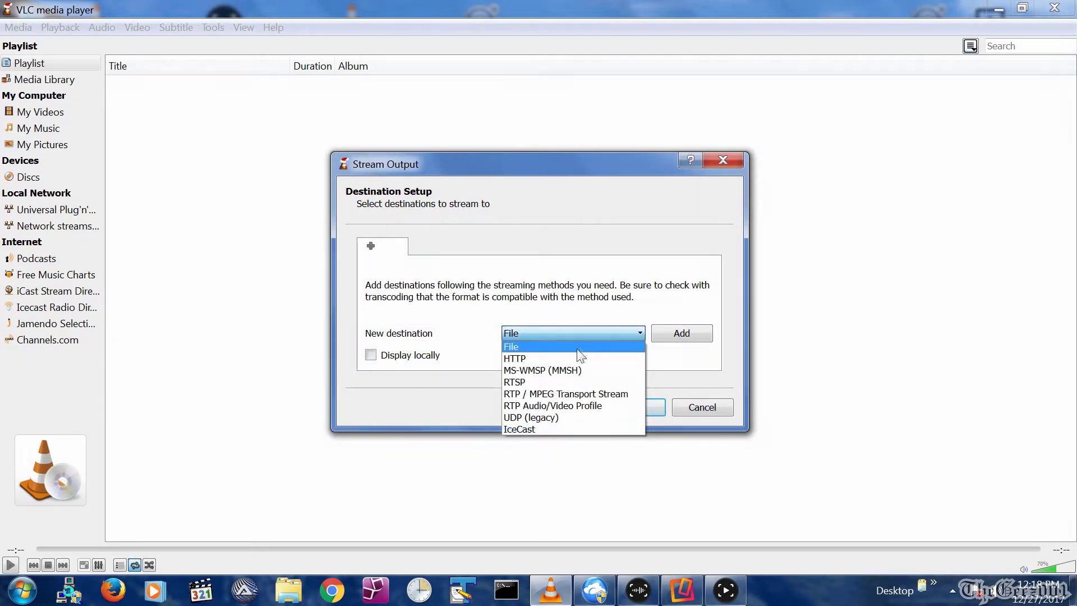
click(574, 355)
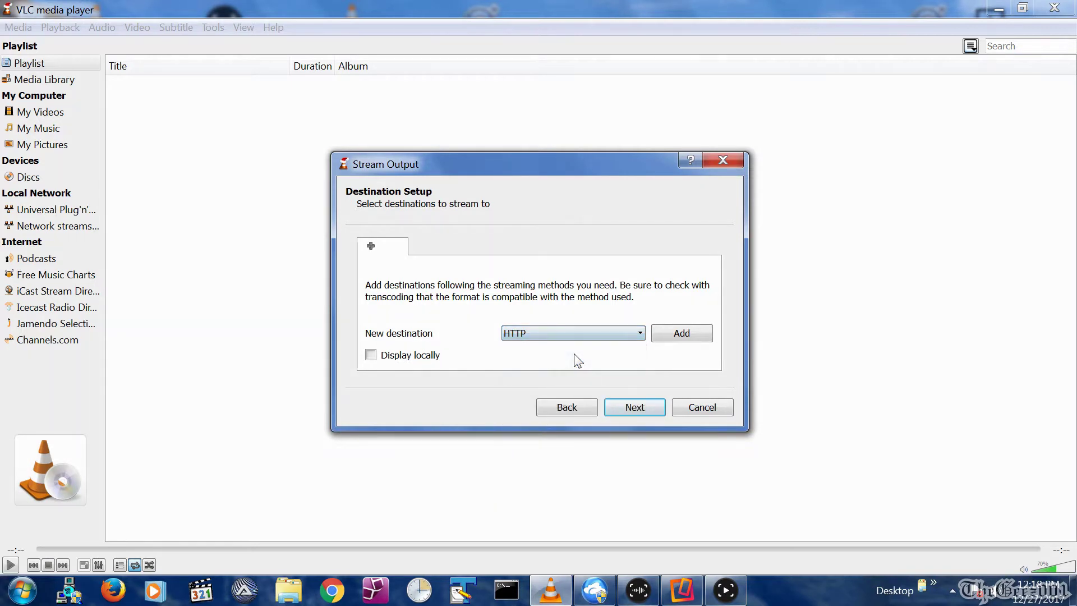
click(694, 337)
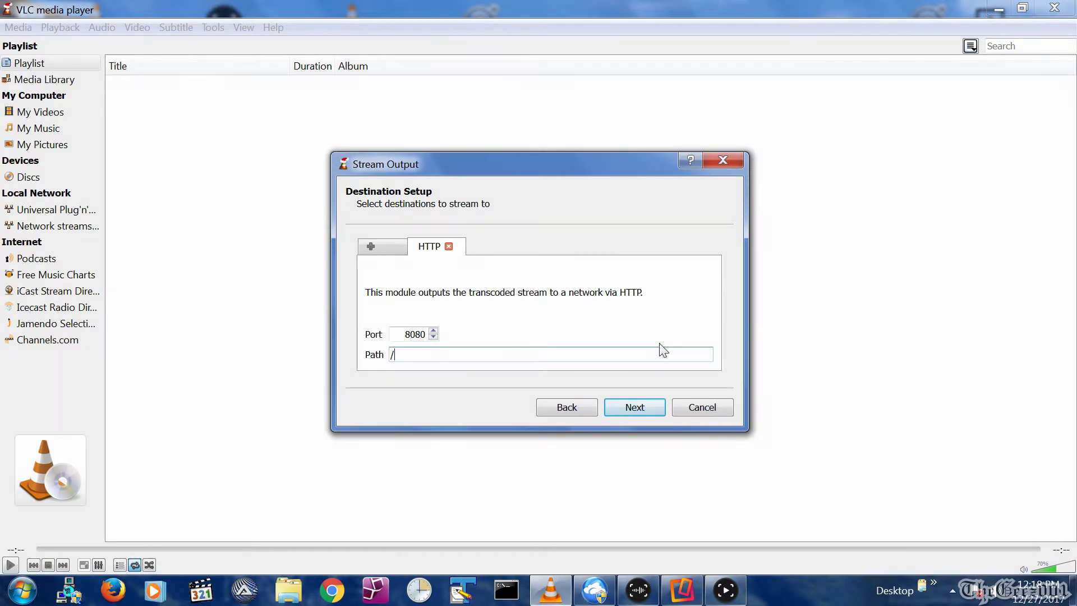
text(TheGeez001)
click(635, 409)
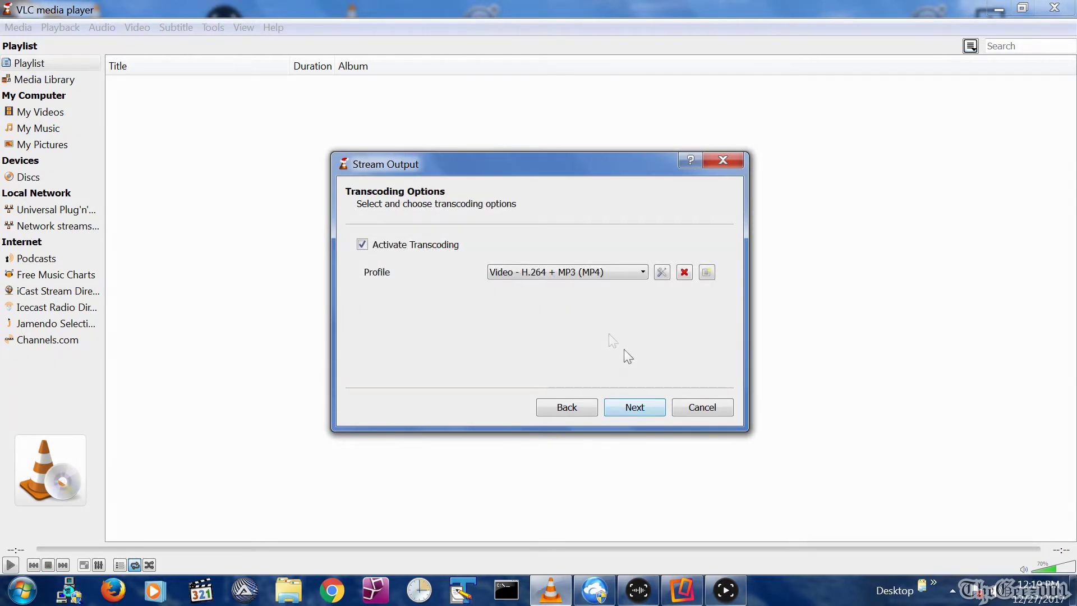
Use the Video - H.264 + MP3 (TS) profile, stream all elementary streams, and start streaming Charade.
click(595, 273)
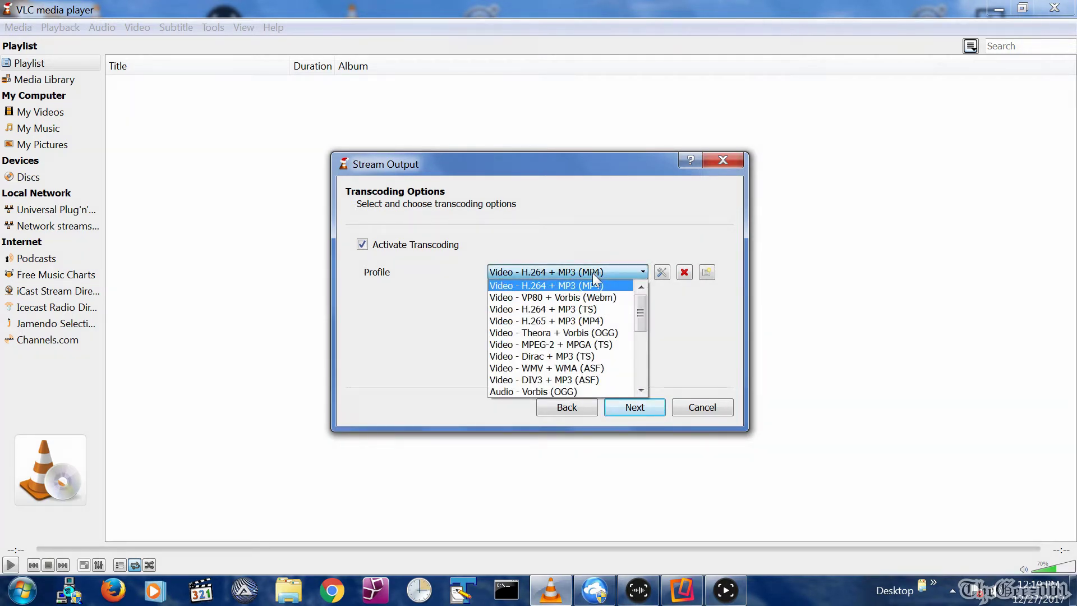
click(606, 308)
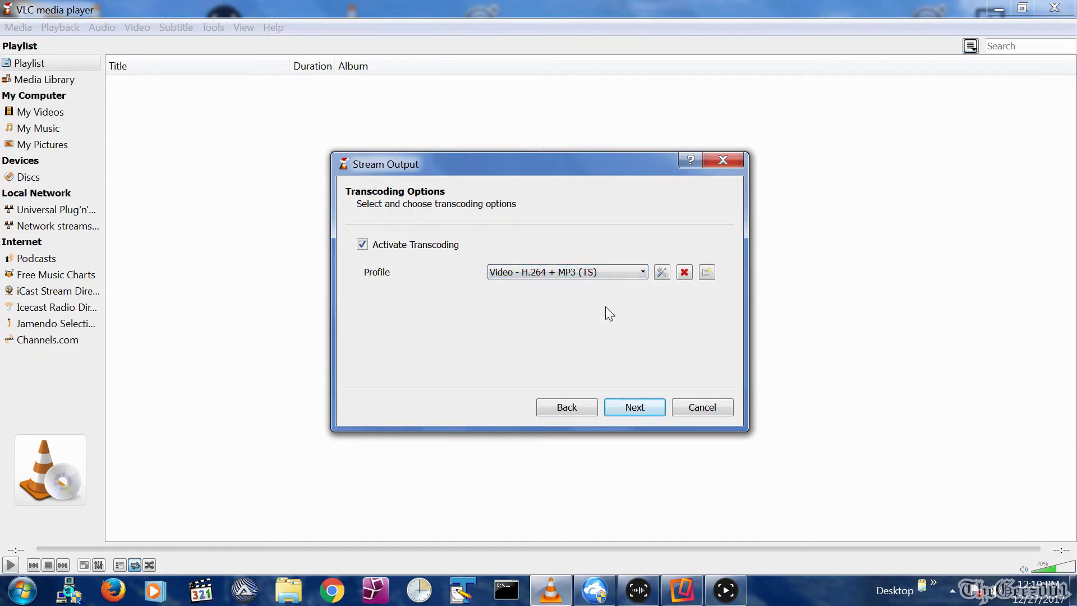
click(634, 407)
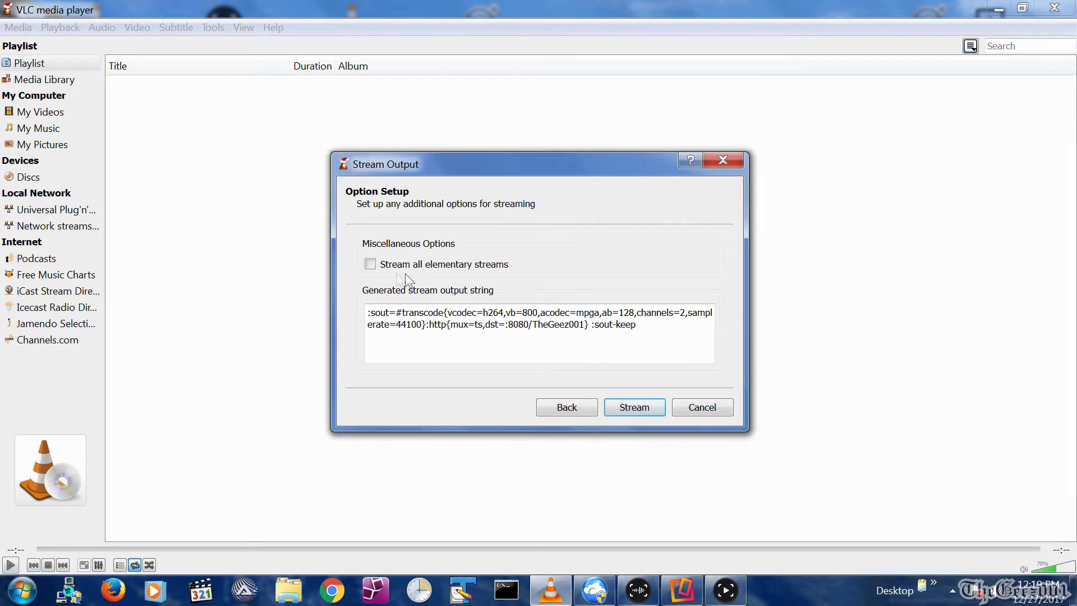
click(372, 267)
click(628, 409)
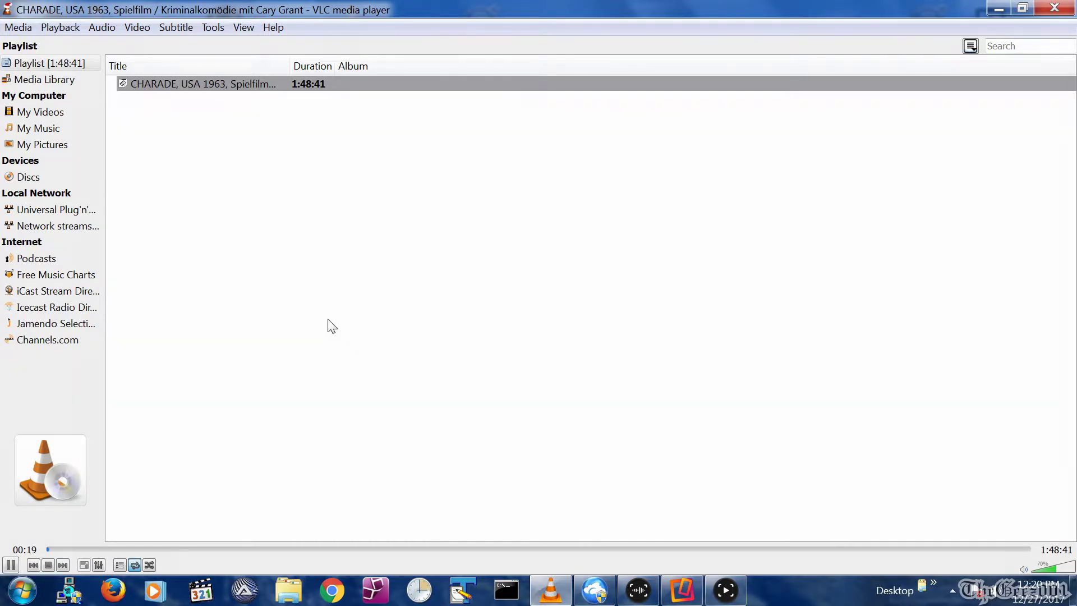
Launch a second VLC media player window from the taskbar, then bring up the Command Prompt.
right_click(550, 591)
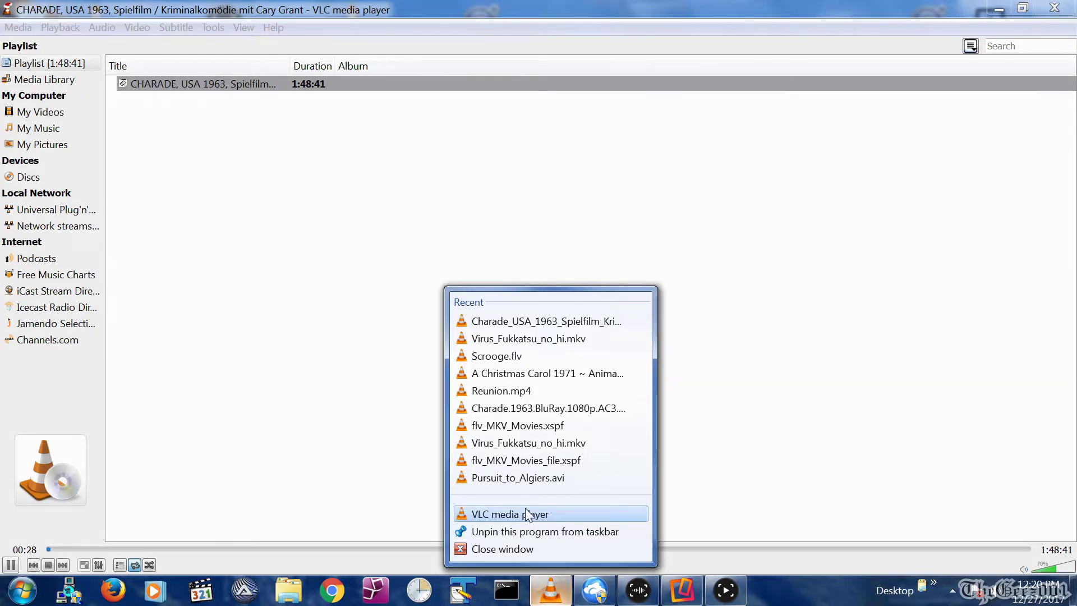
click(527, 513)
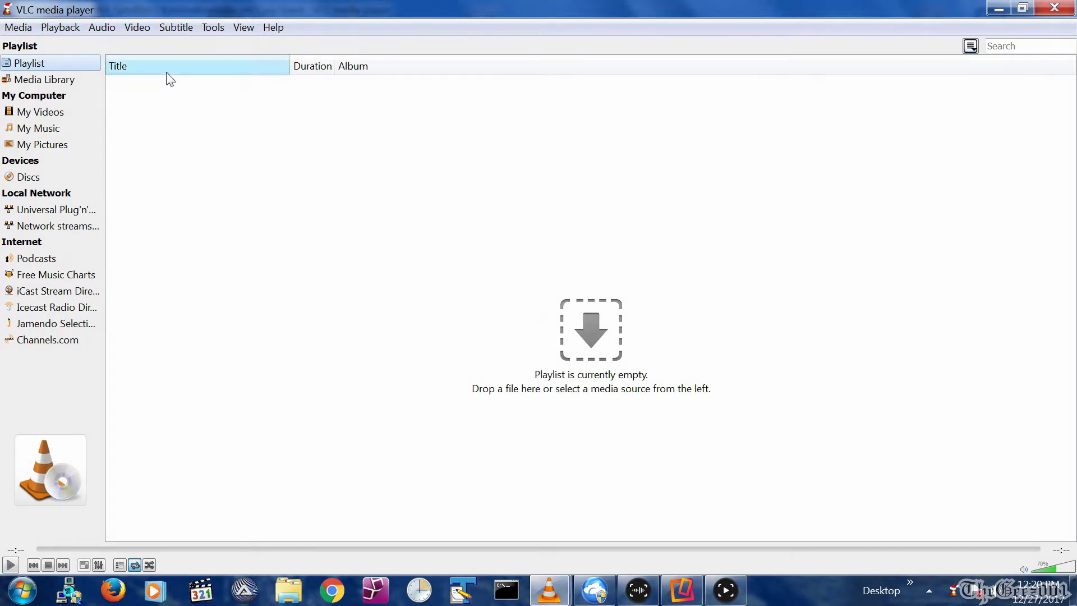
click(12, 29)
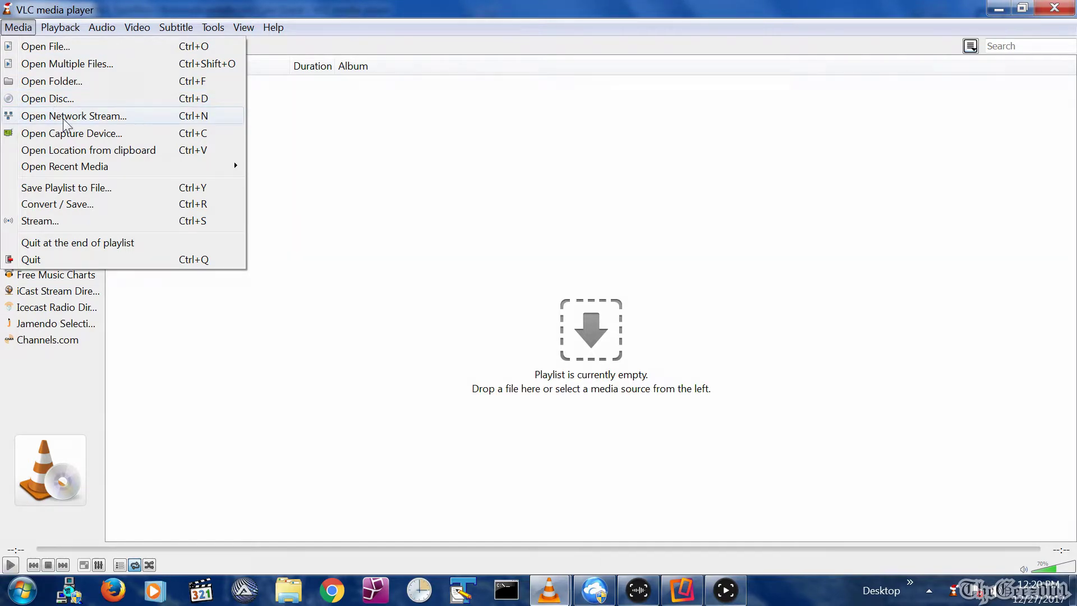
click(507, 590)
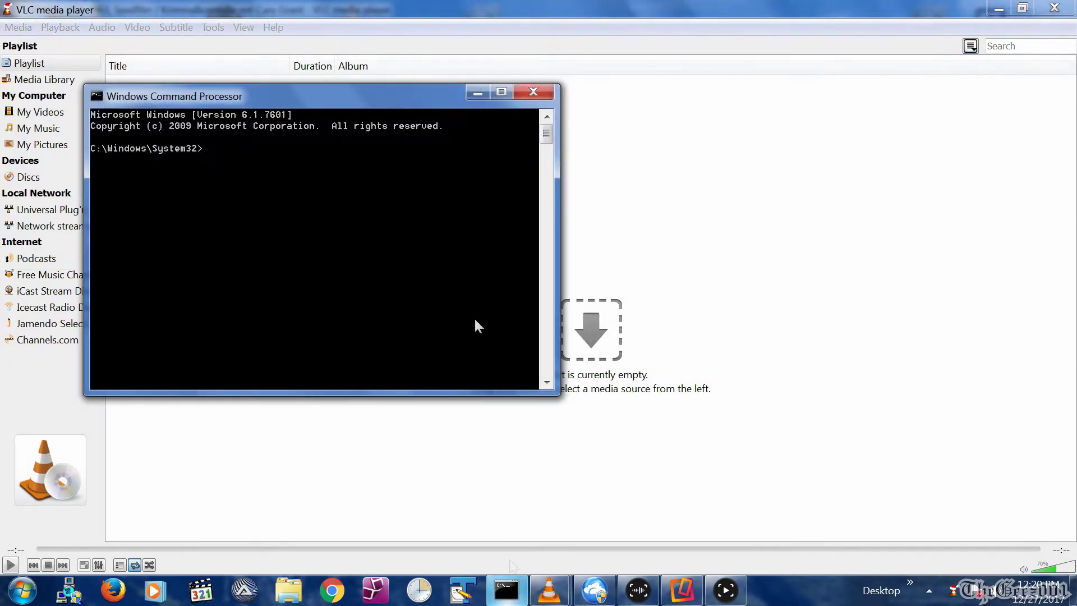
Run ipconfig to find the PC's IPv4 address 192.168.1.25, then return to VLC.
text(ipconfig)
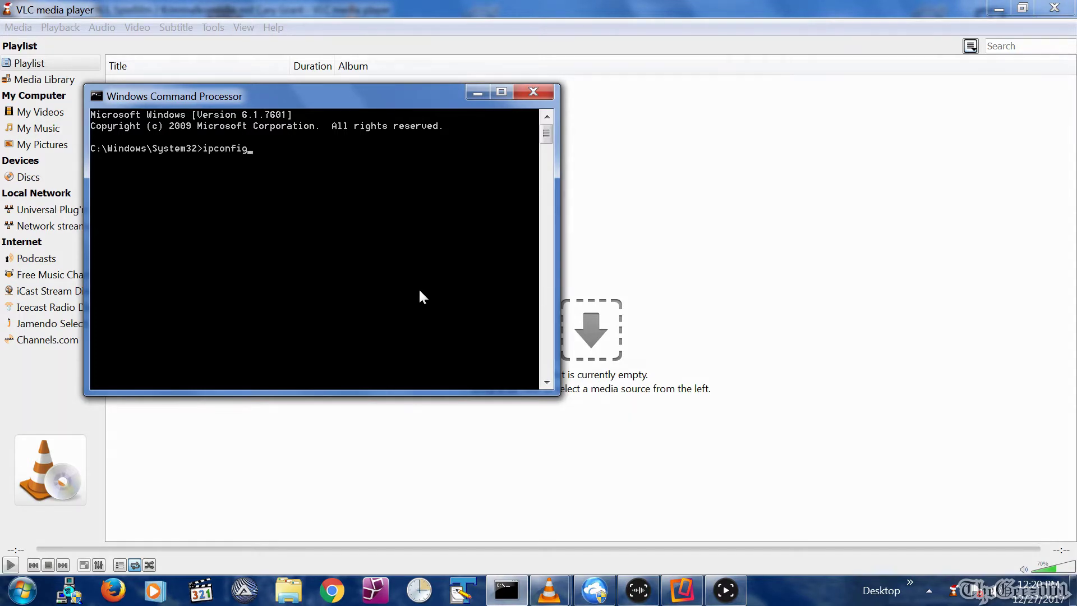
key(Return)
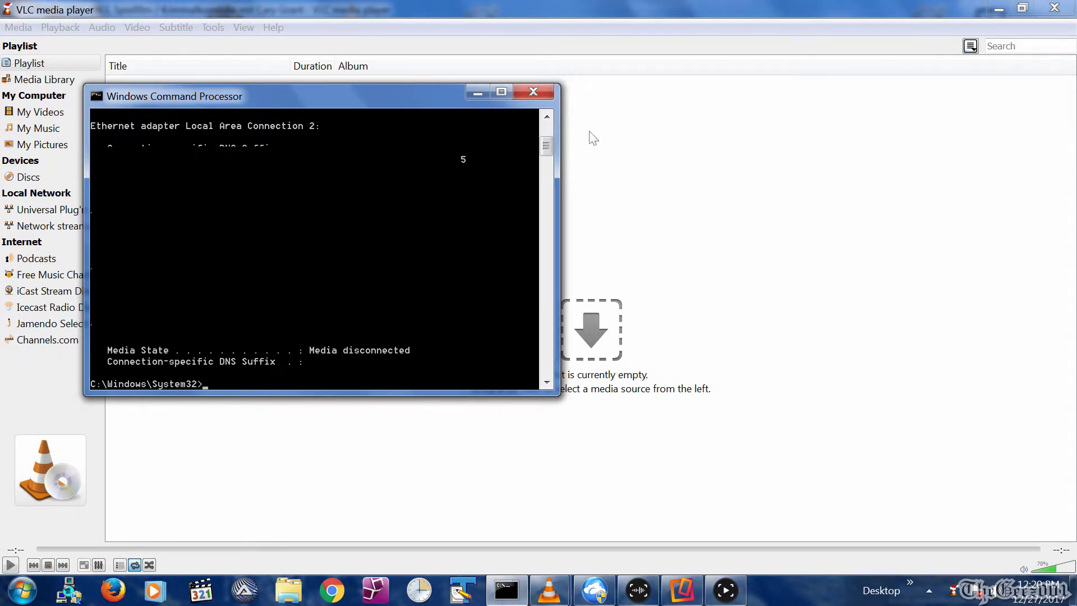
click(548, 130)
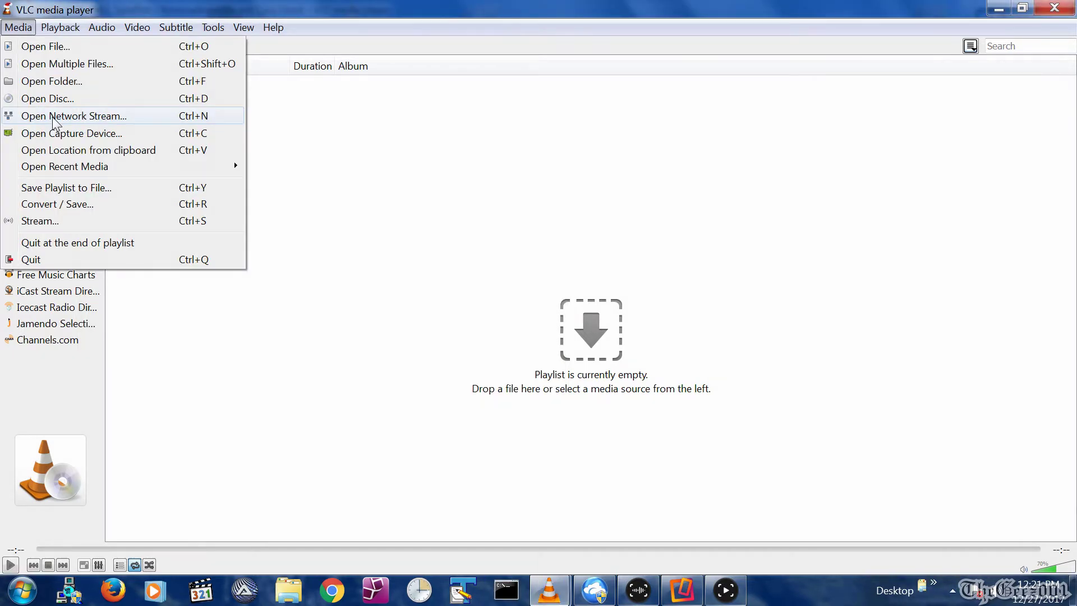
click(52, 117)
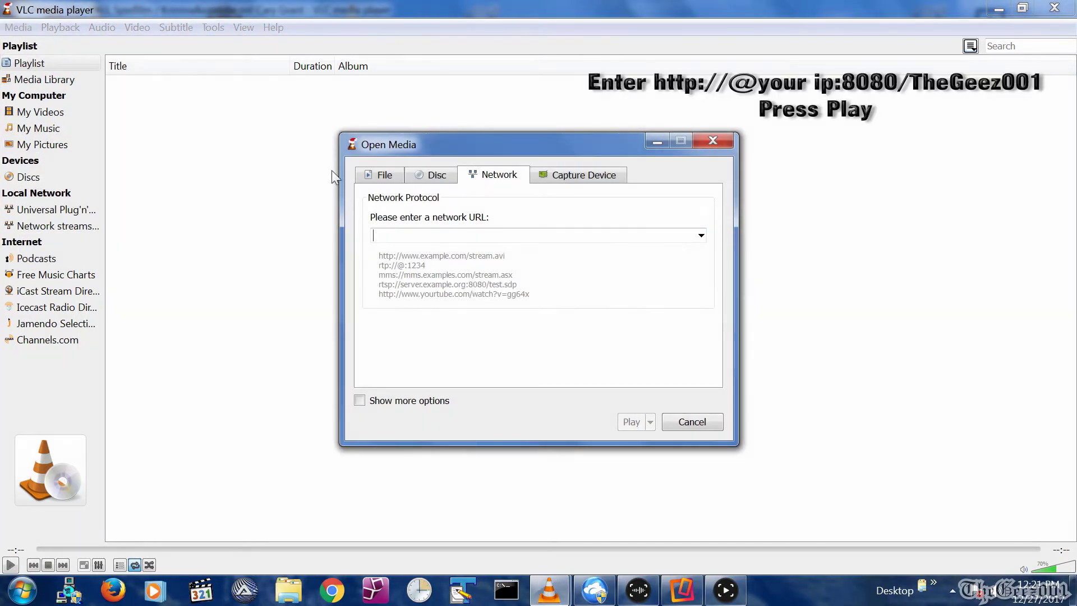
click(407, 235)
text(http)
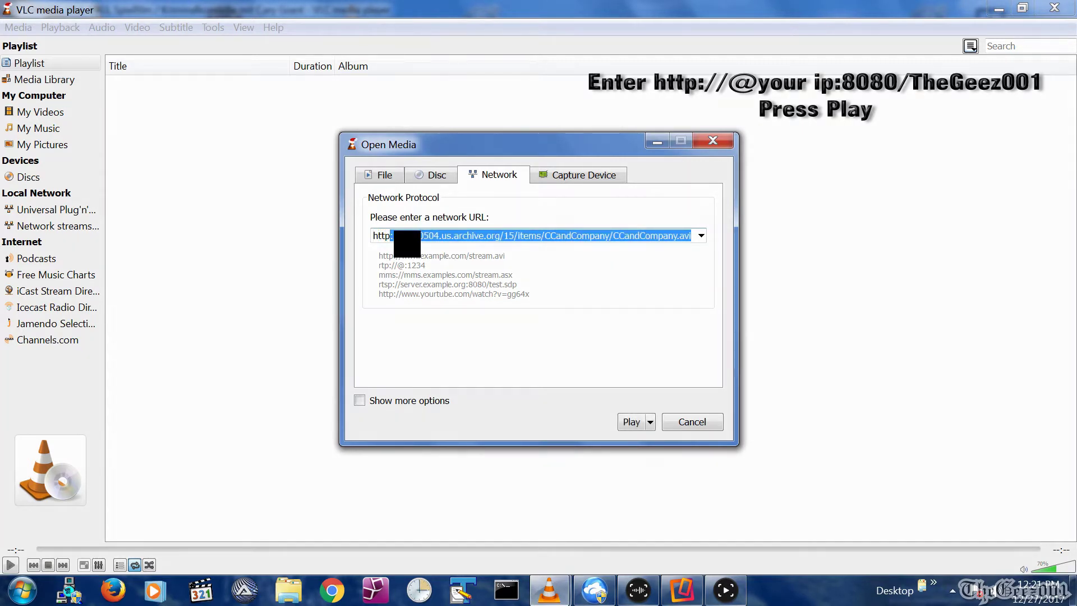
text(:)
key(Delete)
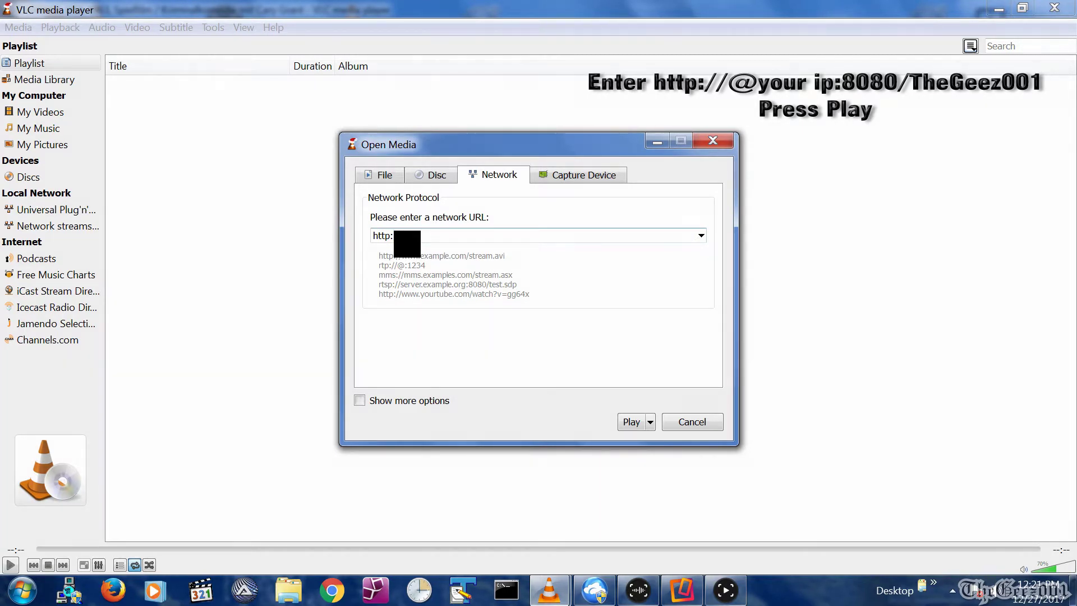
text(//@192.1)
text(68.1.)
text(25:8)
text(08)
text(0/)
text(TheGe)
text(ee)
text(z001)
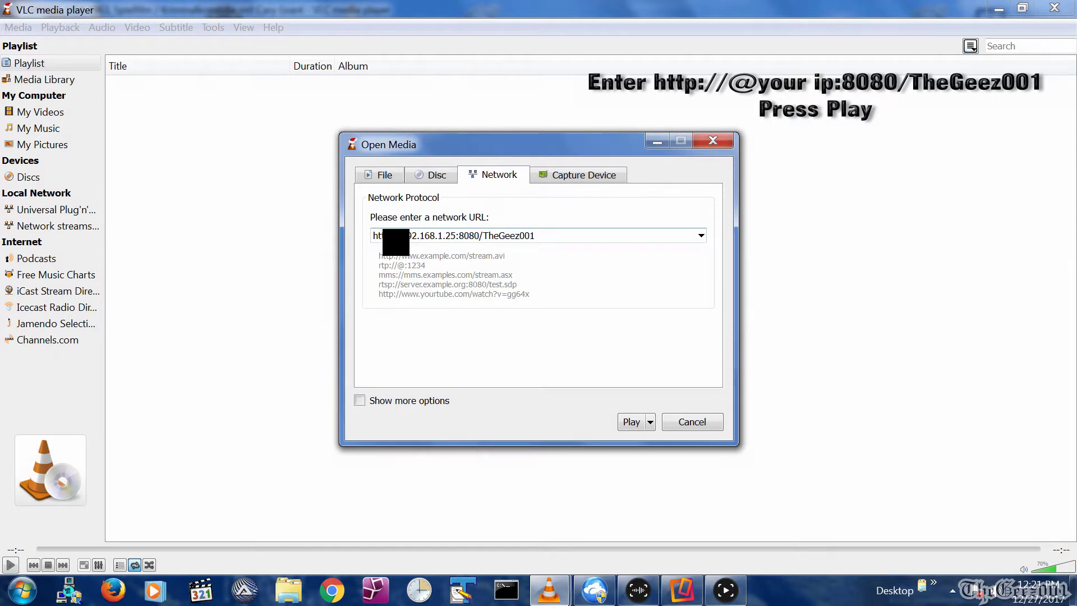
text(//)
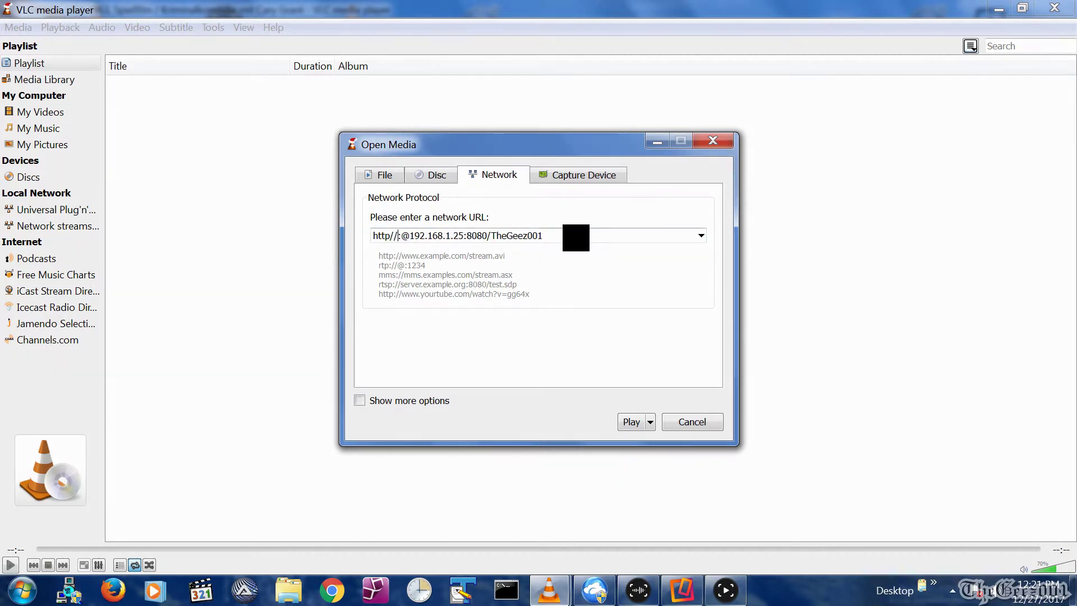
key(Return)
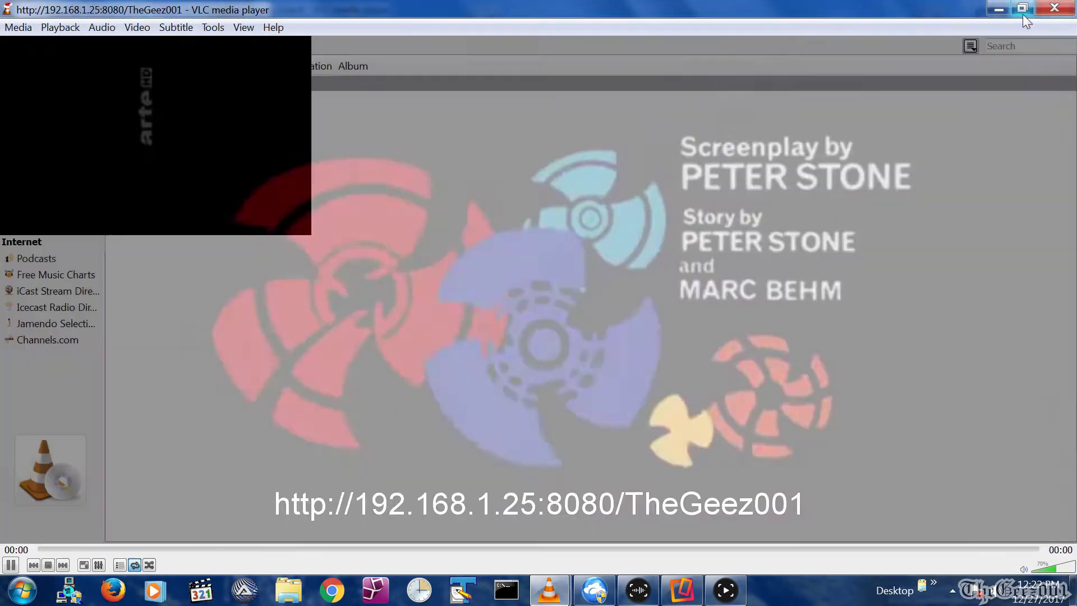
Restore the stream window, move it aside, watch briefly, then close it.
click(1022, 13)
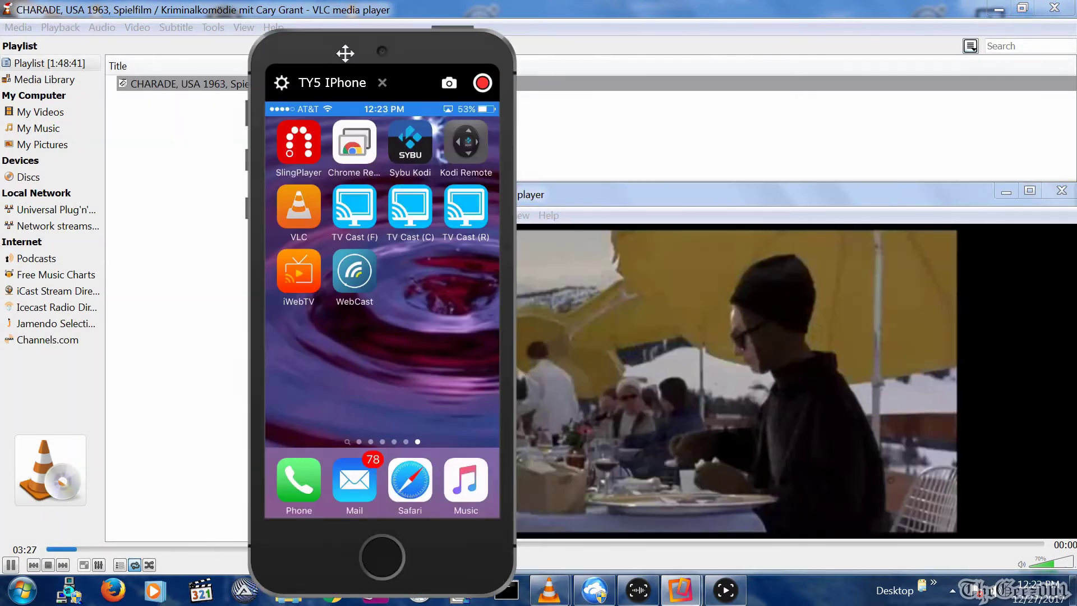
drag(345, 53, 393, 49)
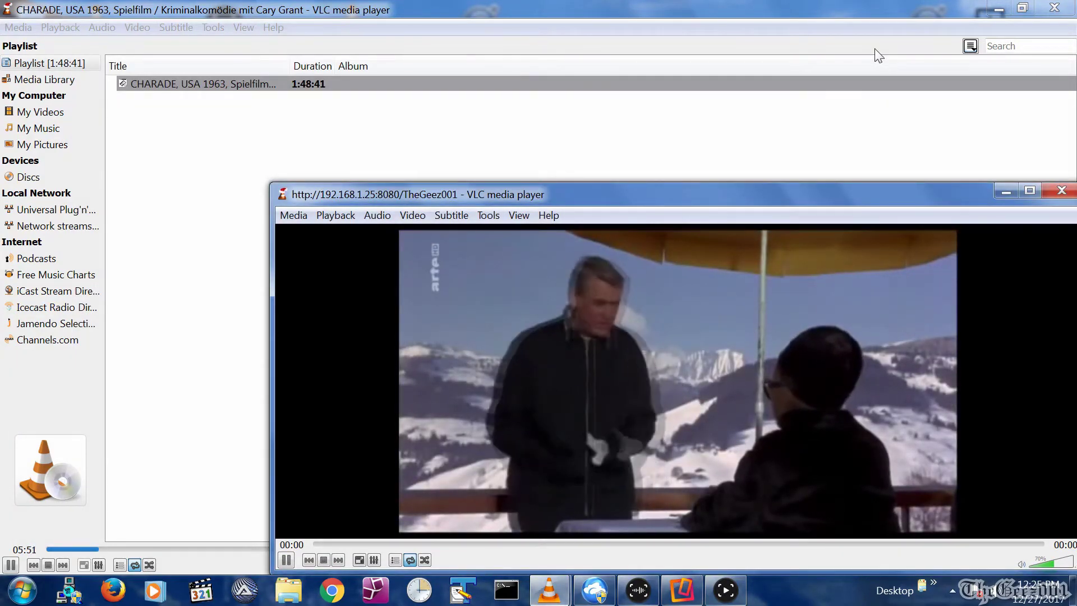
click(1062, 190)
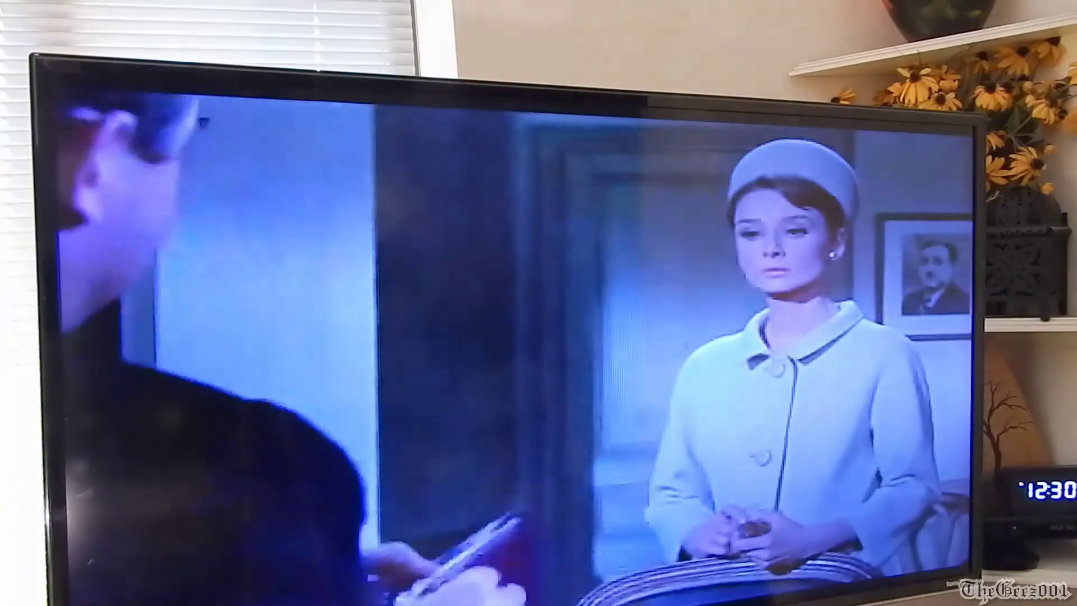
Return the Roku TV to its home menu after watching the streamed film.
key(Home)
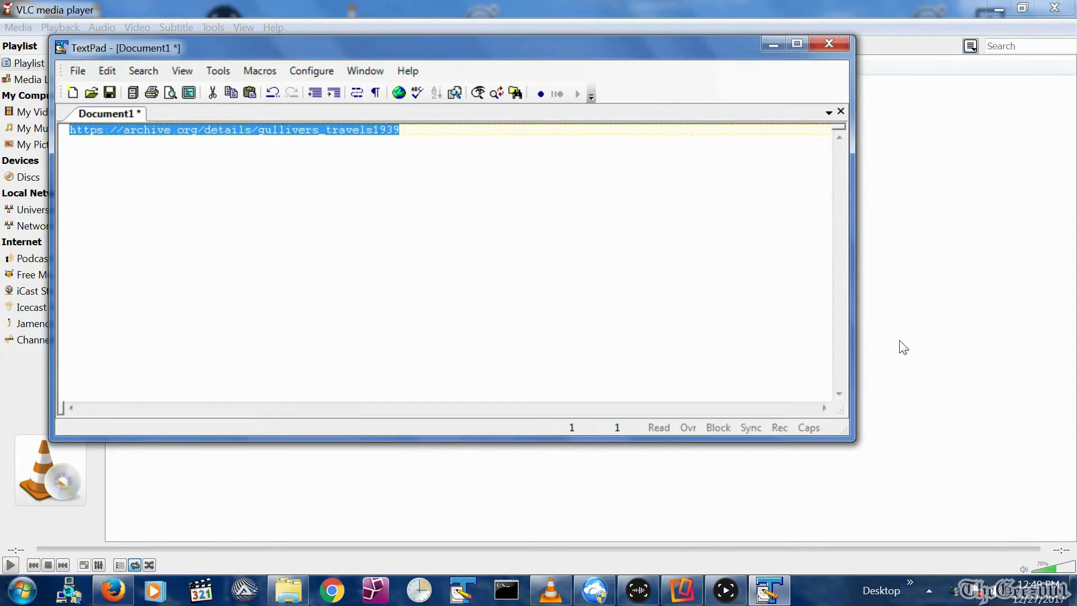
Copy the Gulliver's Travels 512KB MPEG4 video link and open that video in a new tab.
key(End)
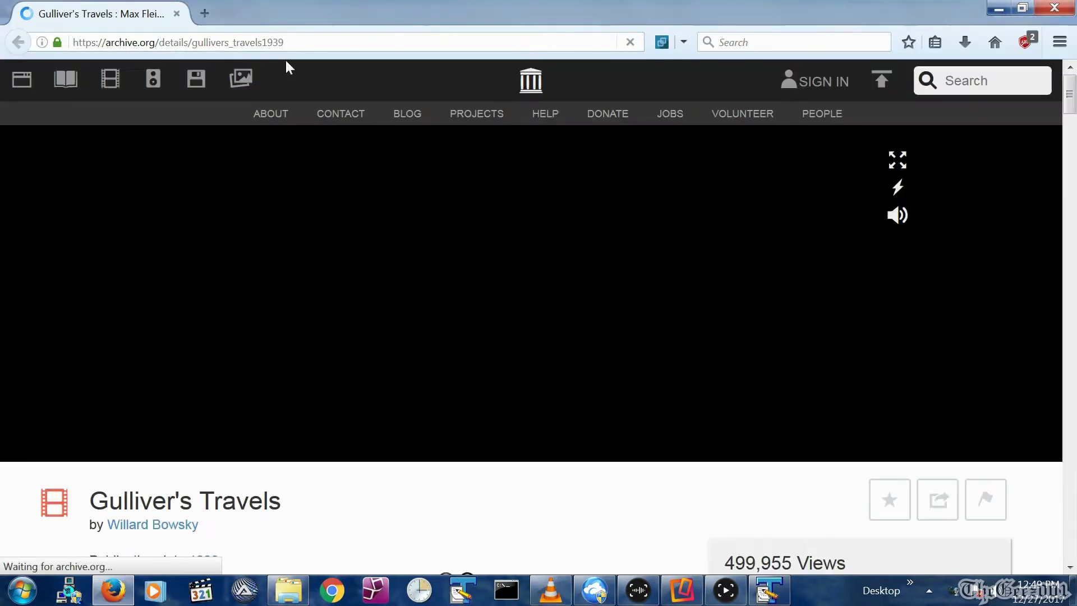
scroll(532, 421, down, 8)
mouse_move(773, 308)
right_click(792, 253)
click(819, 332)
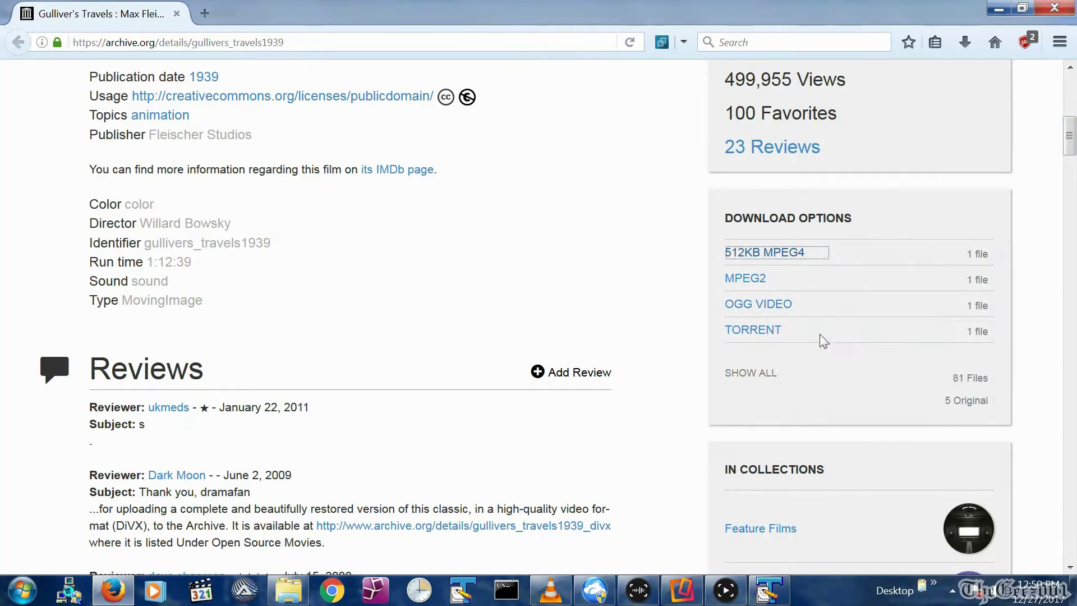
right_click(773, 253)
click(796, 258)
click(260, 15)
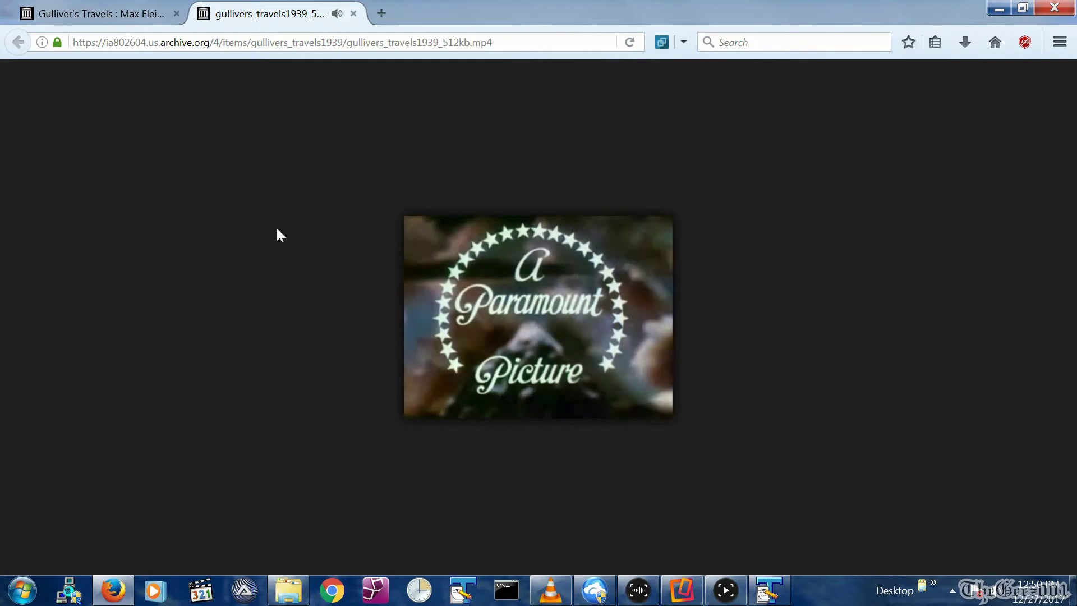
Back in VLC, start setting up a new stream from the Media menu.
key(alt+Tab)
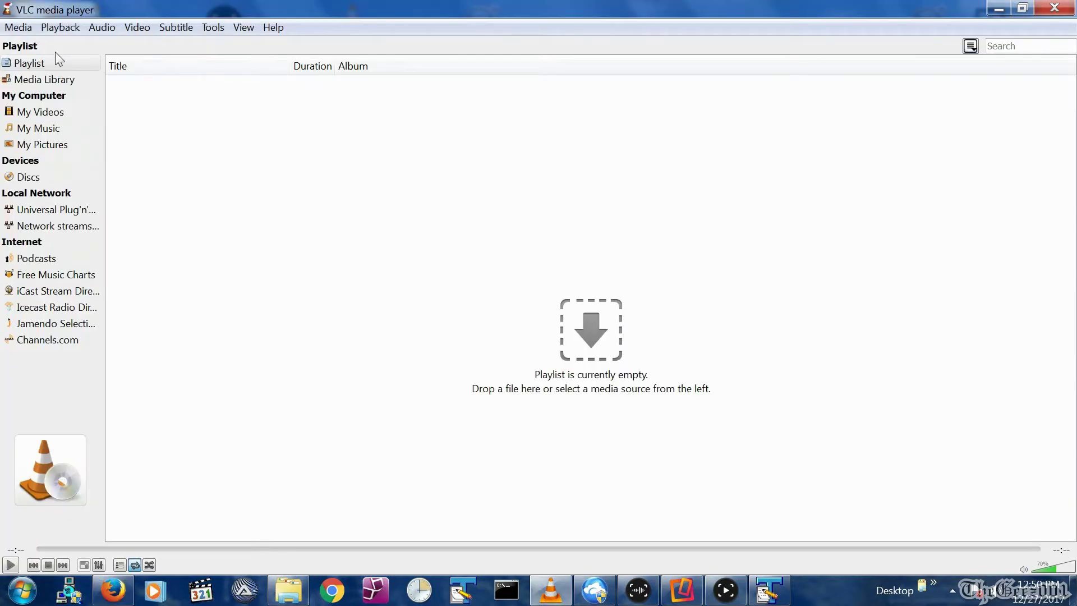
click(19, 27)
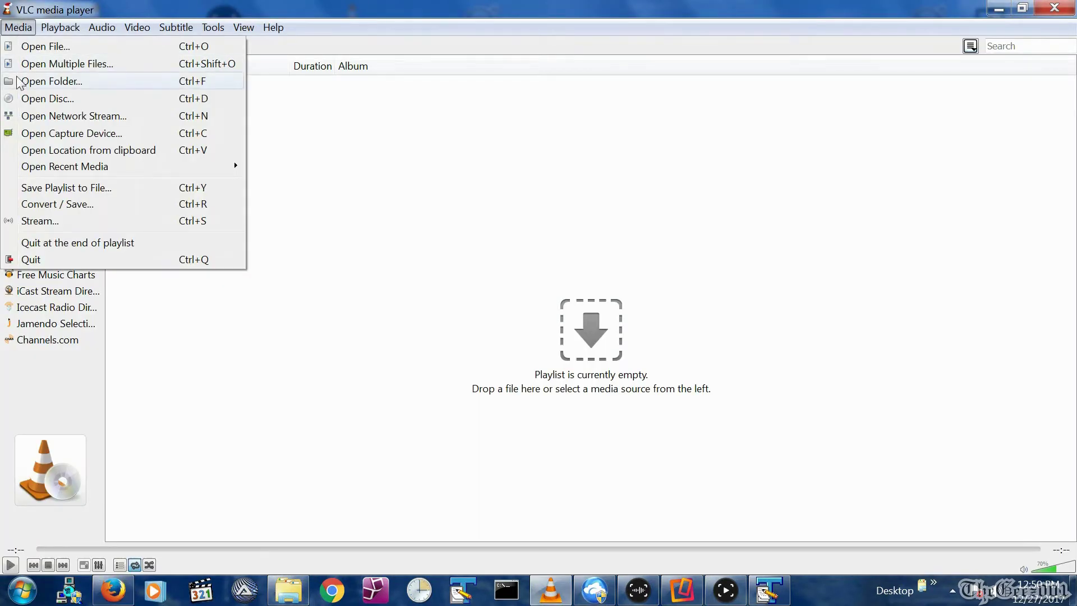
click(38, 223)
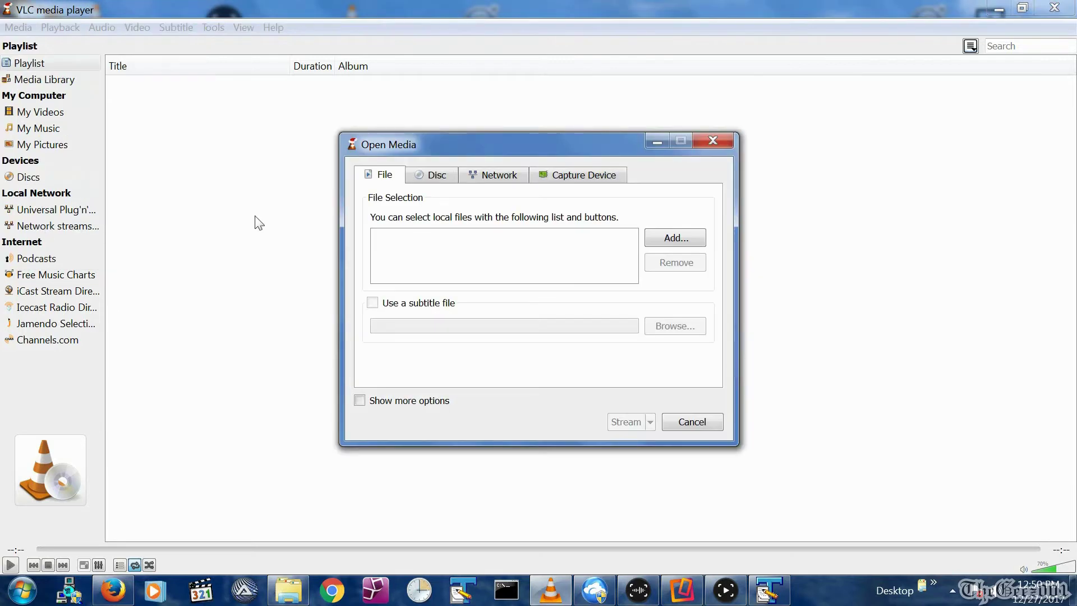
Paste the archive.org Gulliver's Travels link as the network stream source and accept it.
click(501, 176)
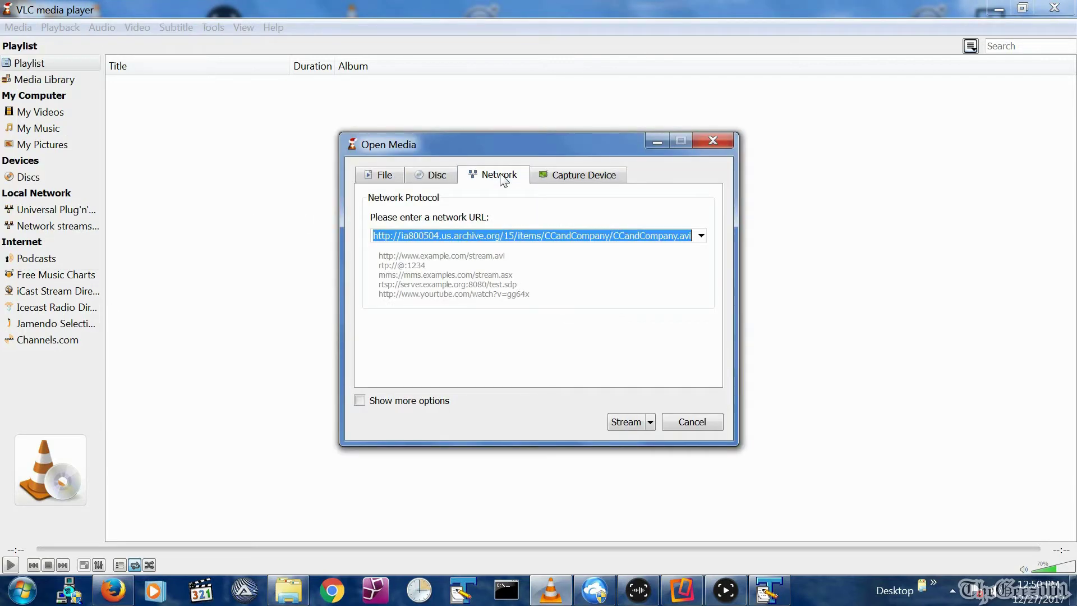
key(BackSpace)
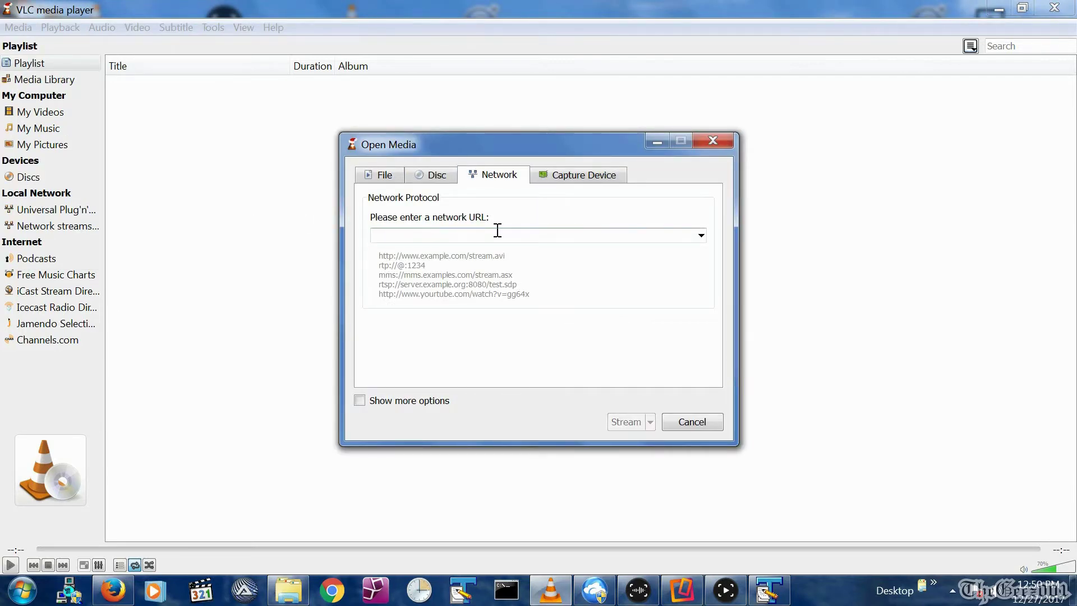
key(ctrl+v)
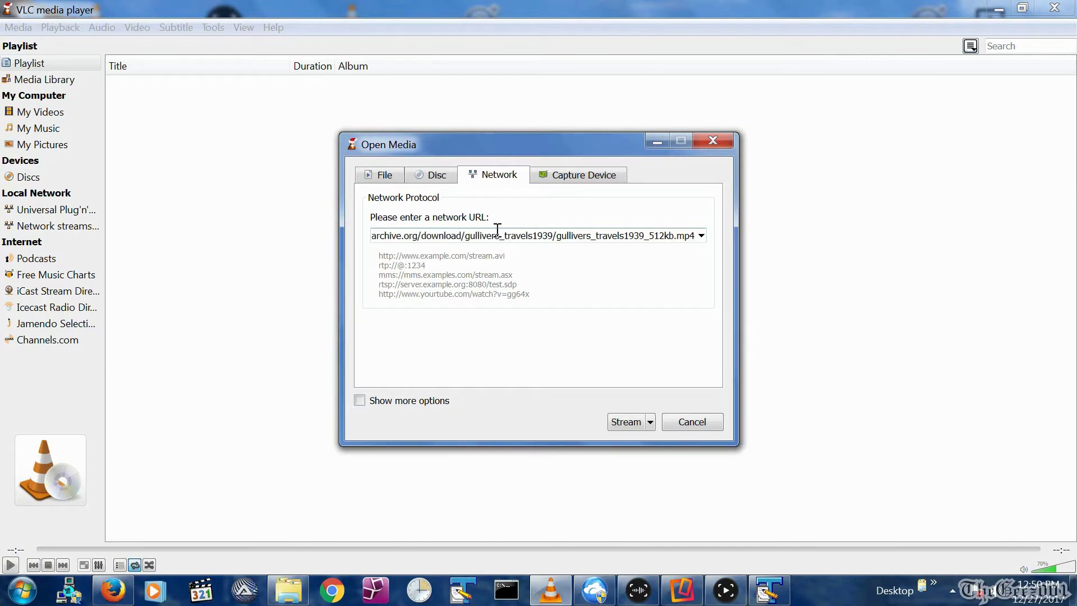
click(611, 421)
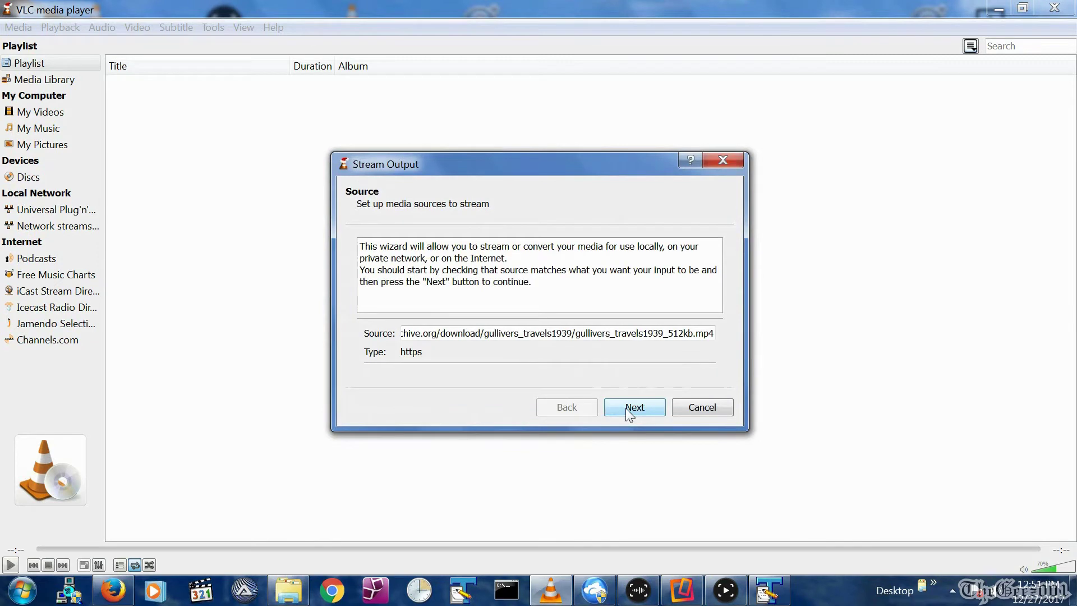
click(625, 408)
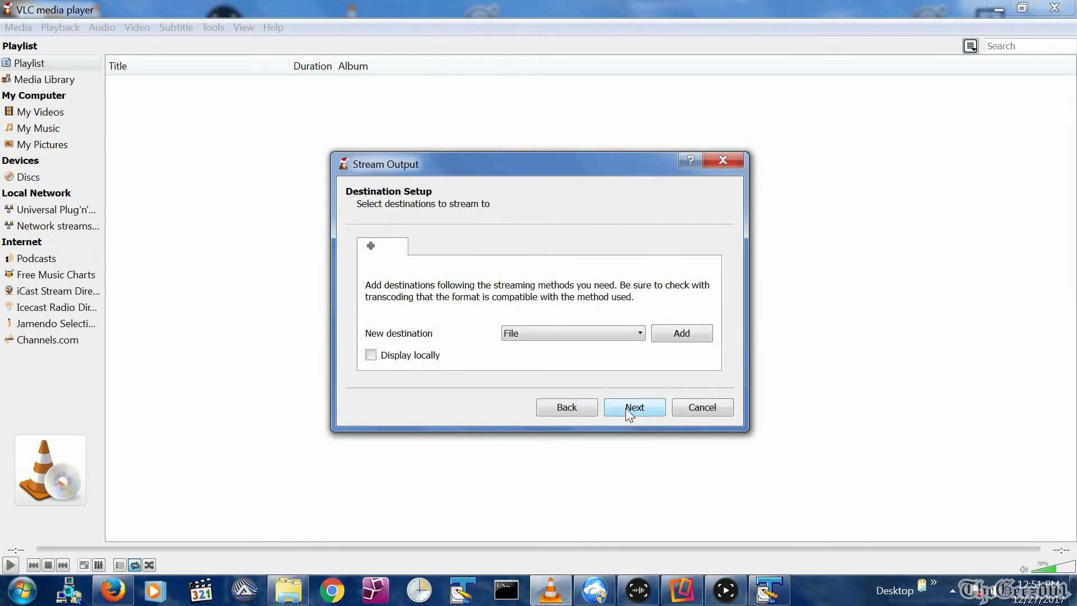
Add an HTTP destination on port 8080 and edit its stream path.
click(592, 332)
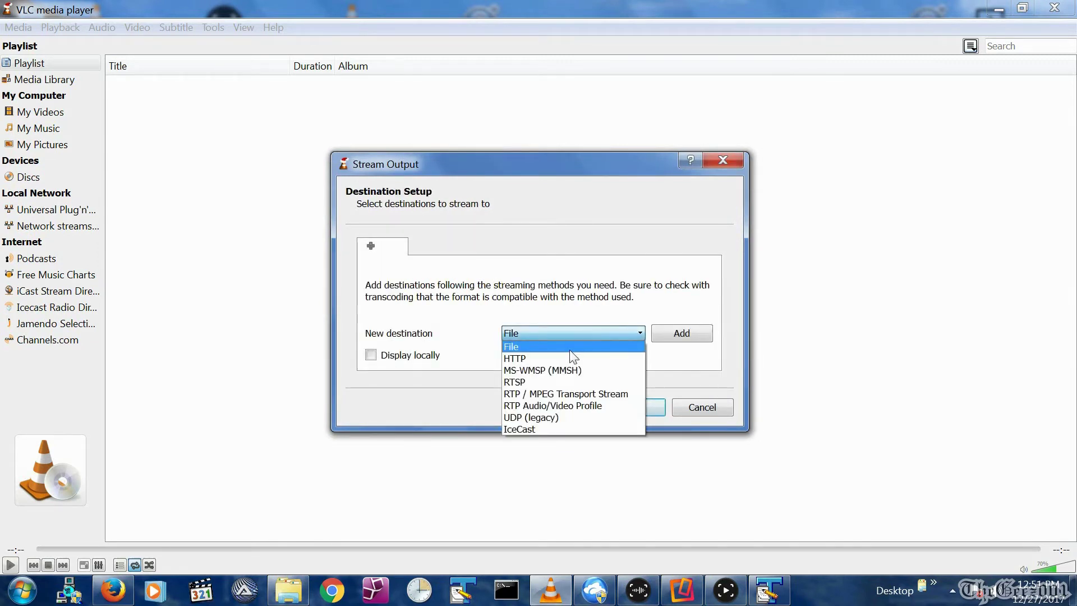
click(561, 358)
click(681, 333)
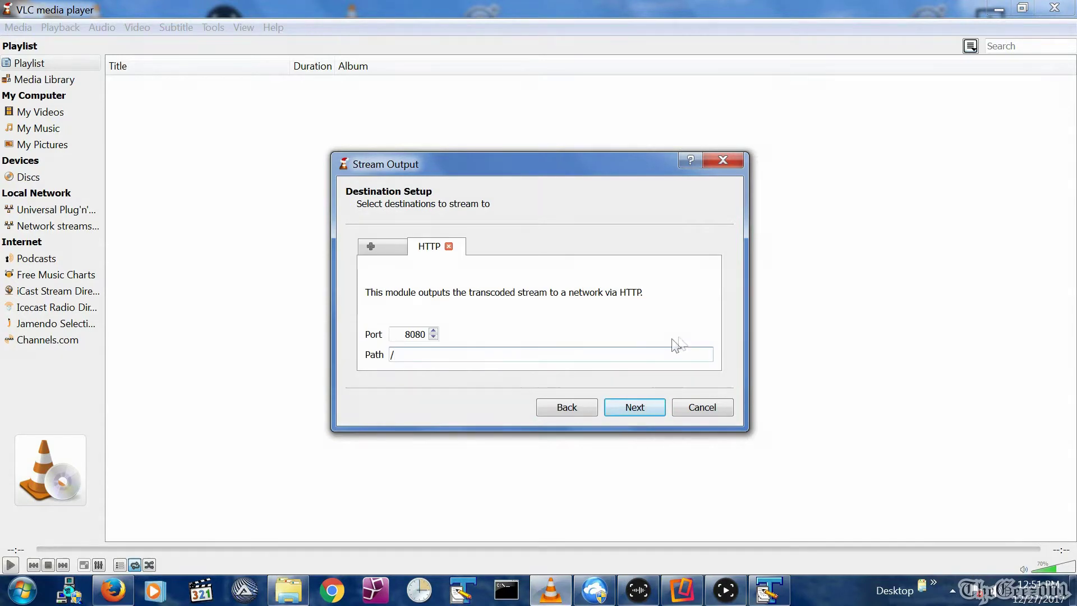
click(578, 357)
text(TheGeez001)
click(625, 408)
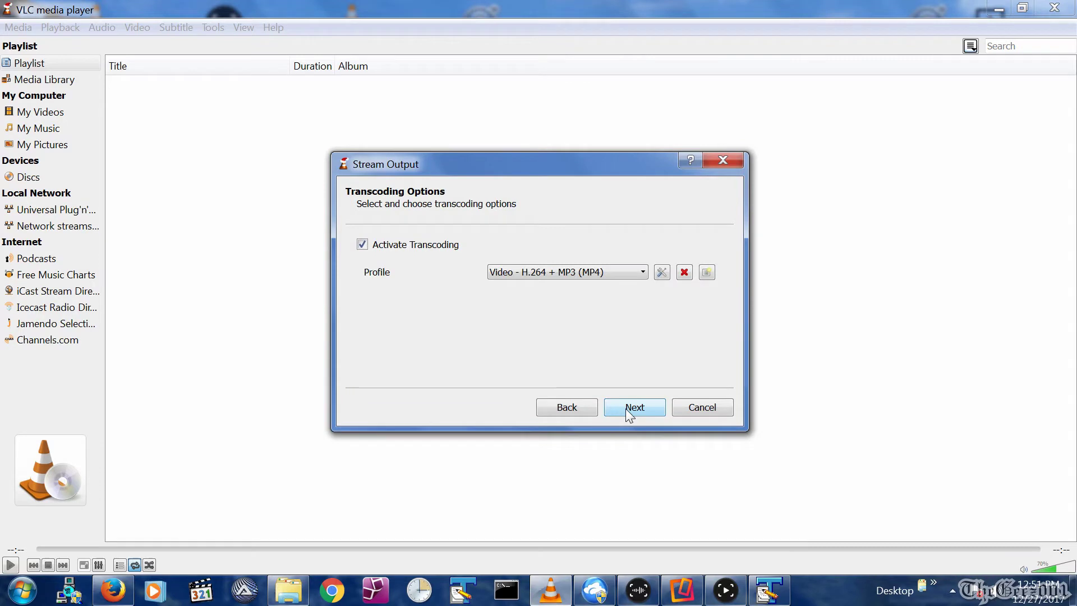
Transcode with Video - H.264 + MP3 (TS), stream all elementary streams, and start streaming.
click(568, 272)
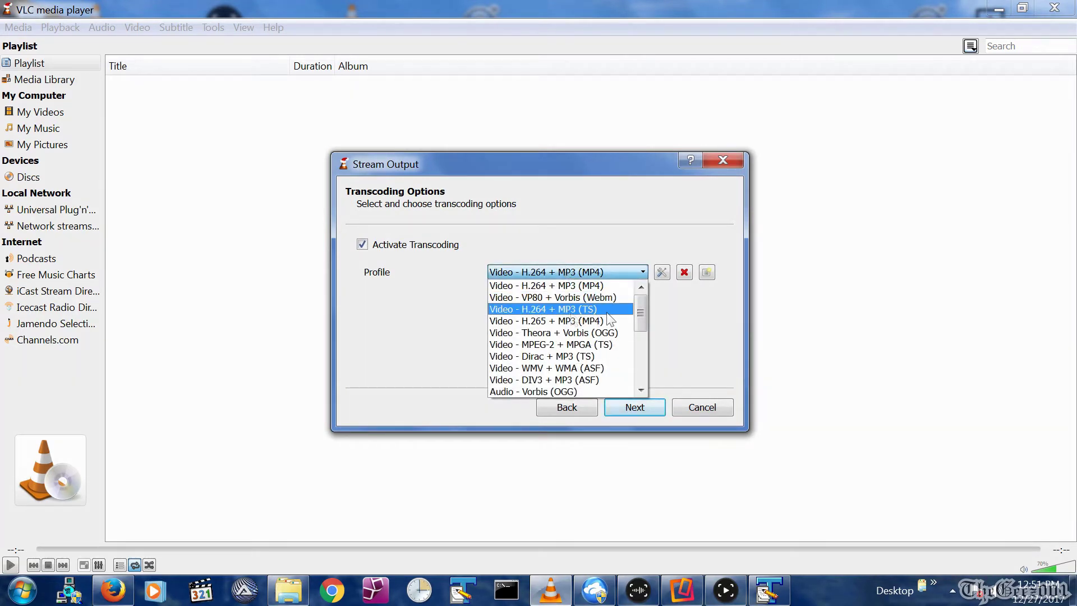
click(604, 310)
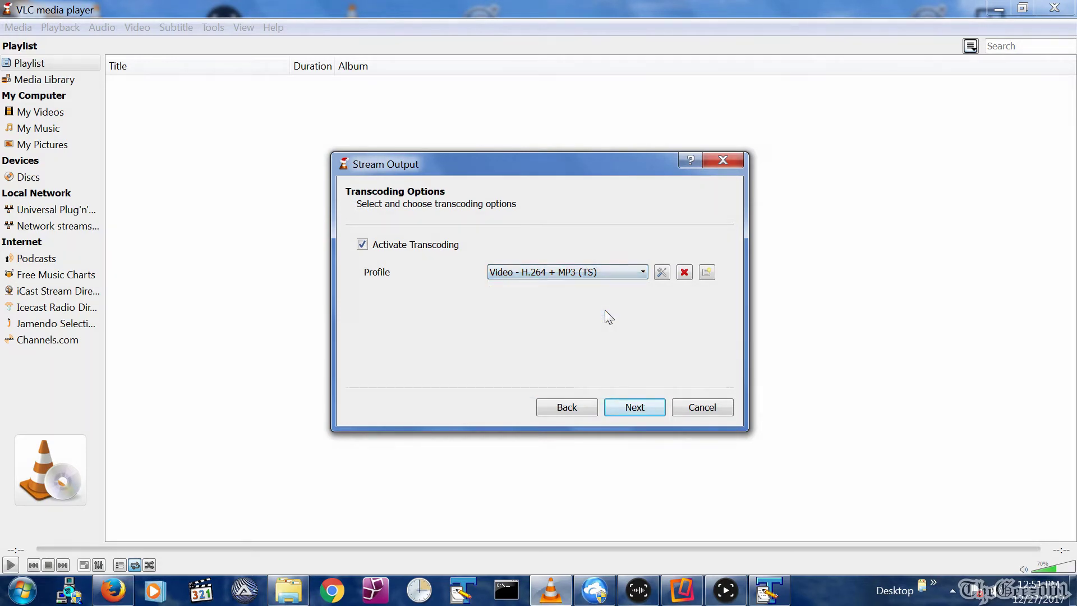
click(637, 411)
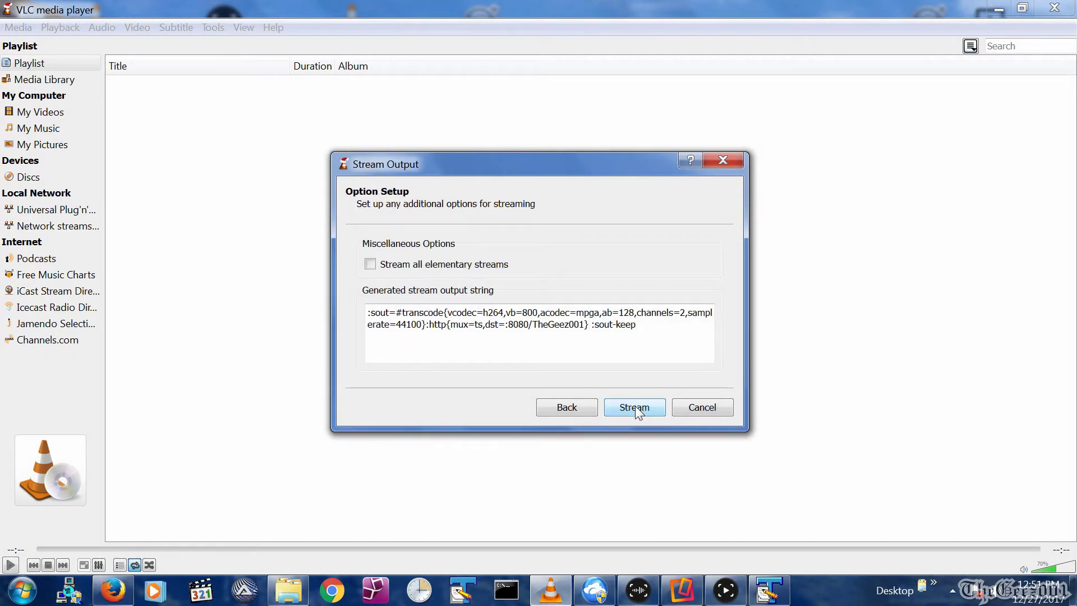
click(370, 263)
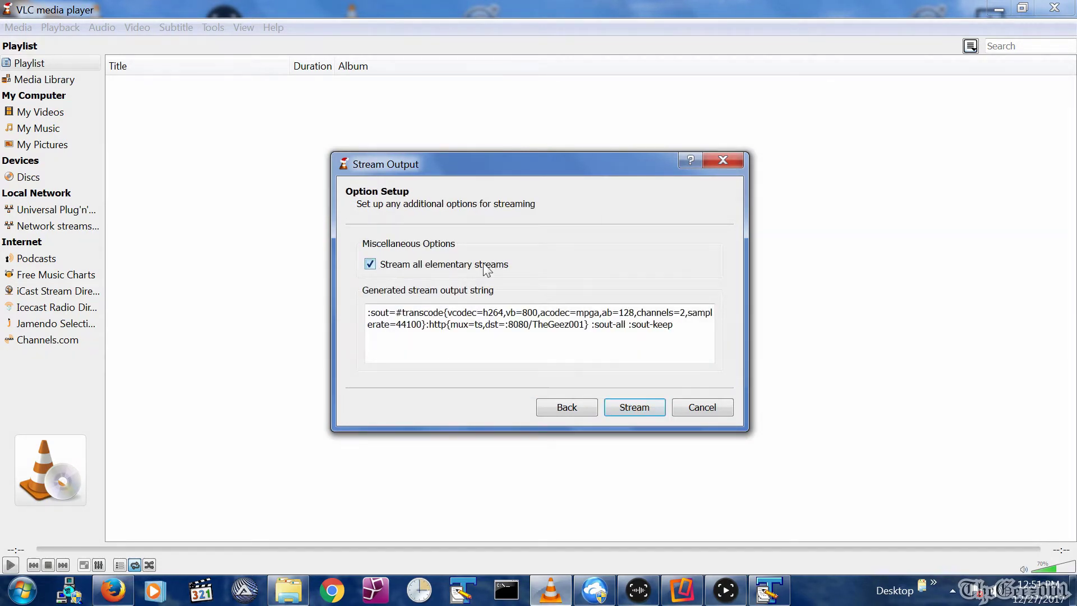
click(620, 409)
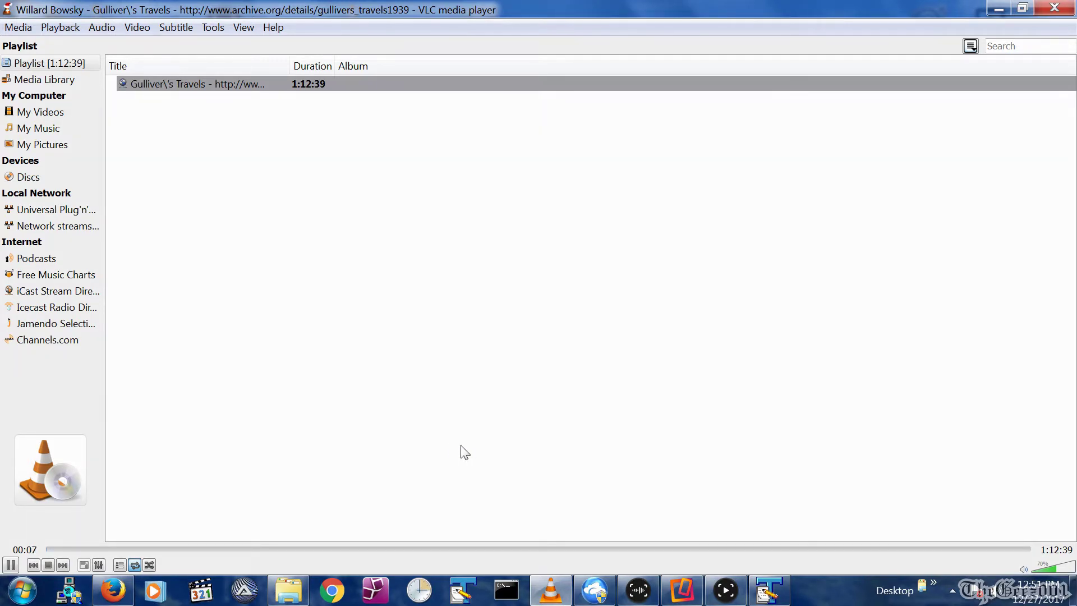
right_click(553, 591)
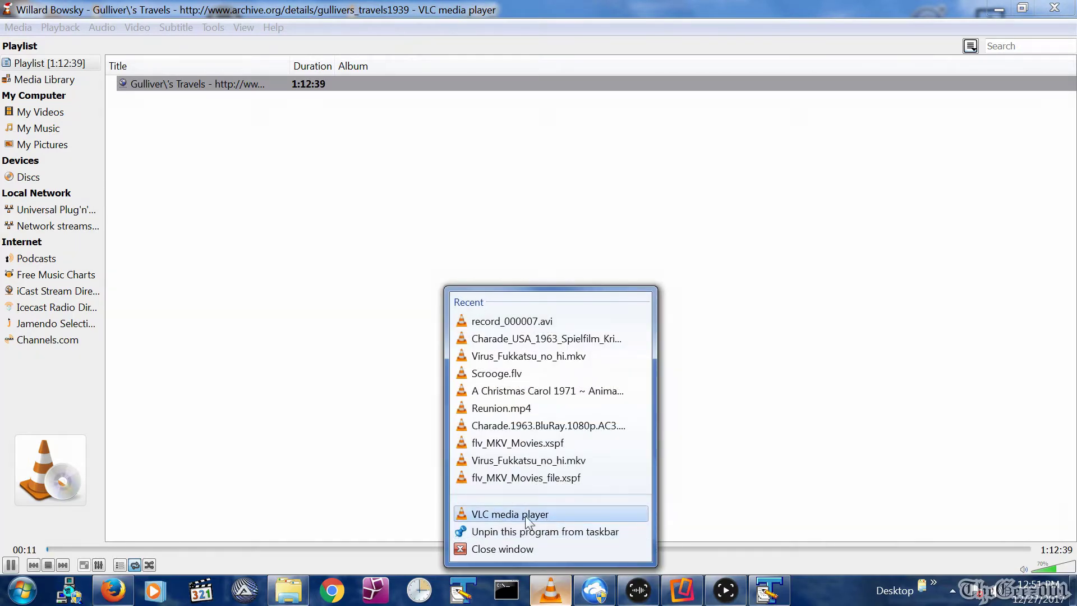
click(527, 514)
key(alt+m)
text(nhttp://@192.168.1.25:8080/TheGeez001)
click(771, 512)
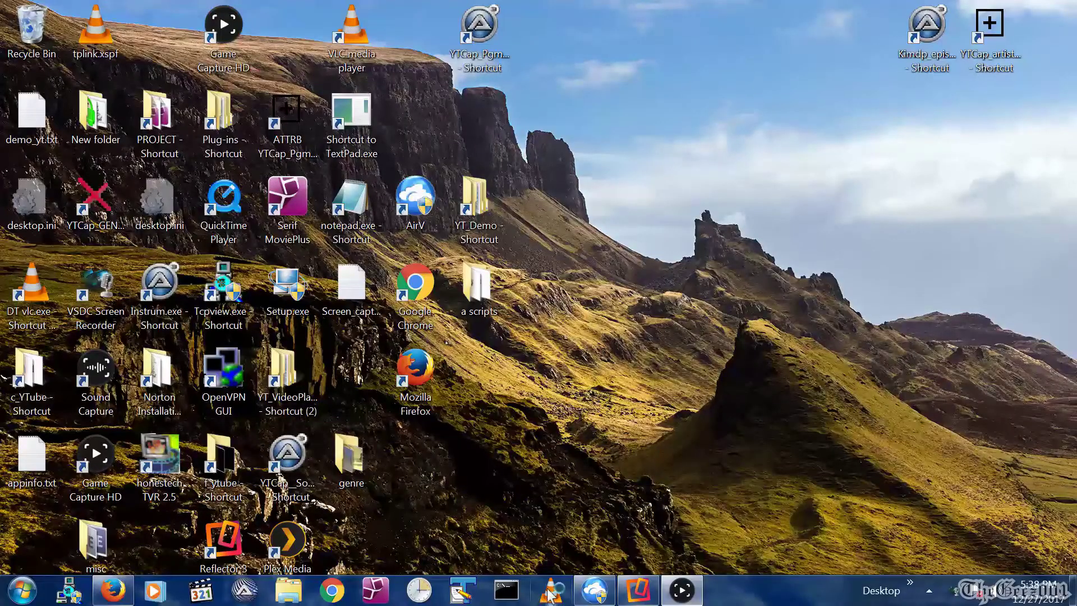
Play the DVD in drive E: through Media > Open Disc.
click(551, 592)
click(19, 26)
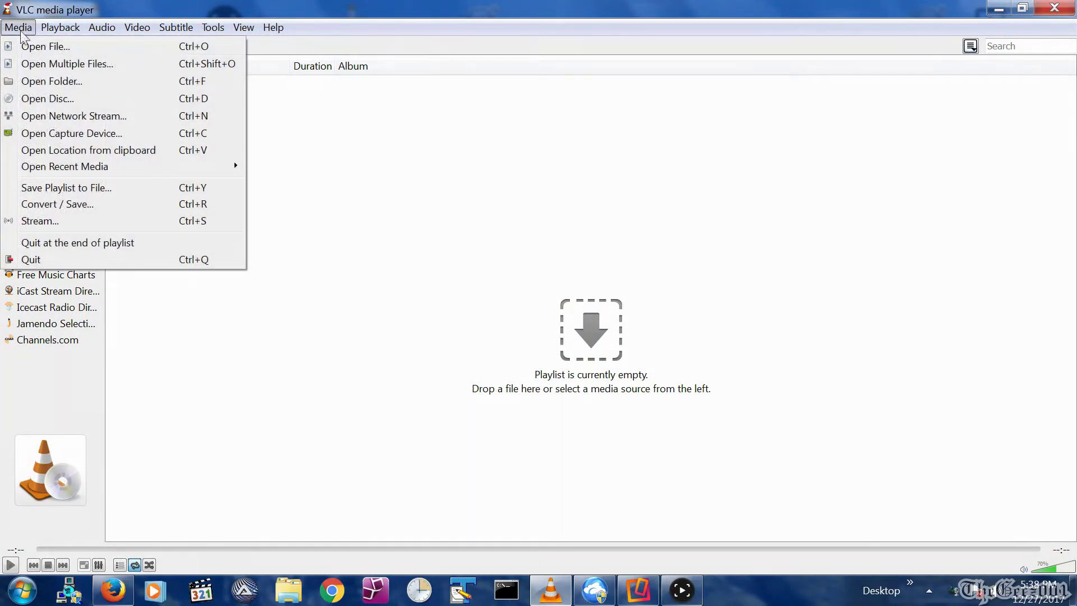
click(56, 99)
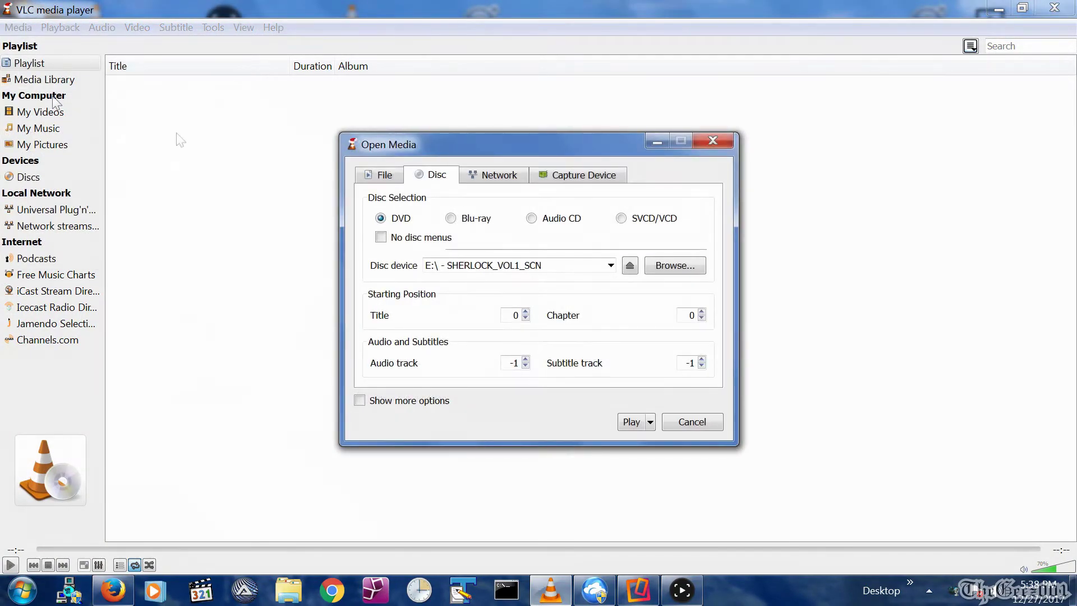
click(630, 421)
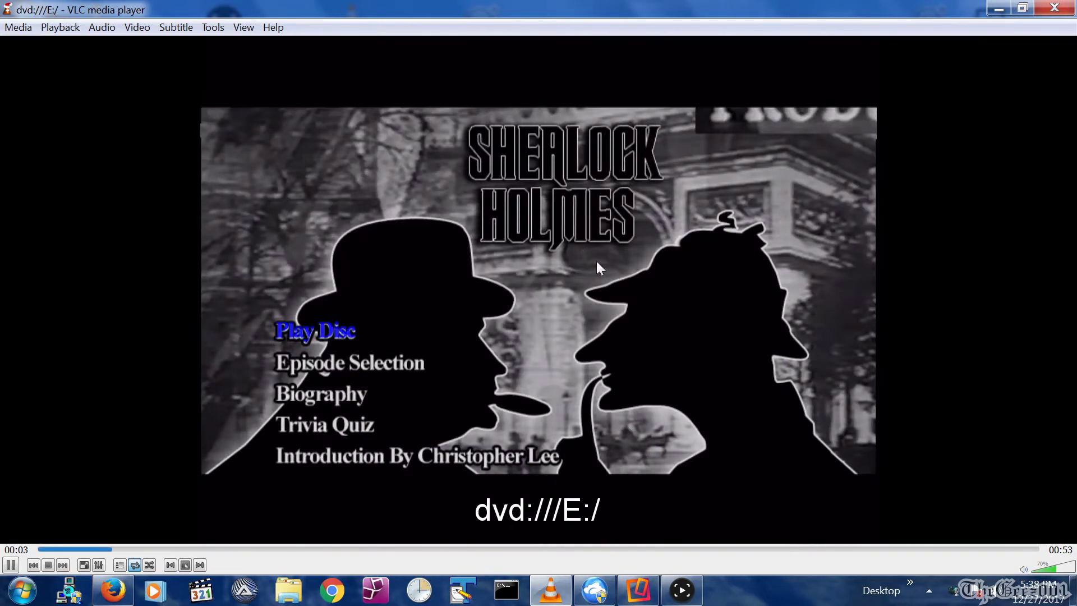
Check the DVD's title durations under Playback > Title, then switch to the playlist.
right_click(597, 261)
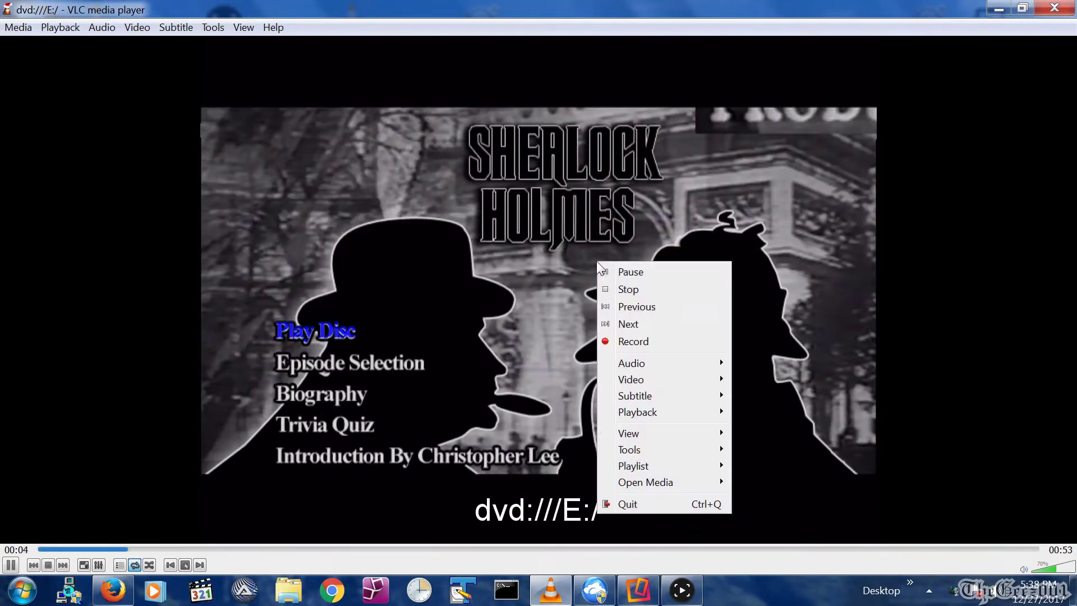
mouse_move(641, 413)
mouse_move(761, 316)
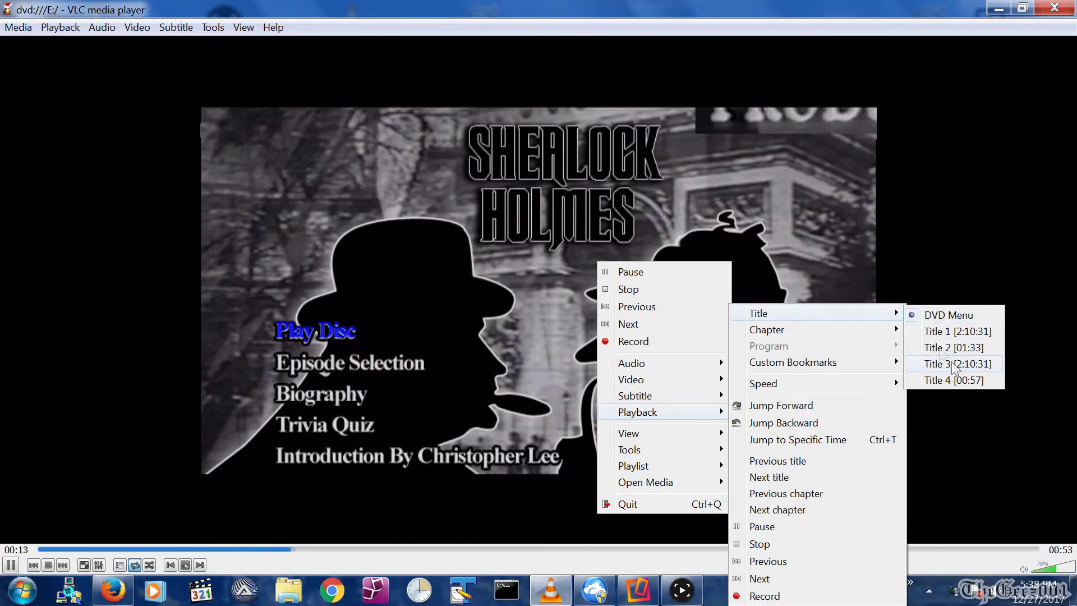
click(781, 266)
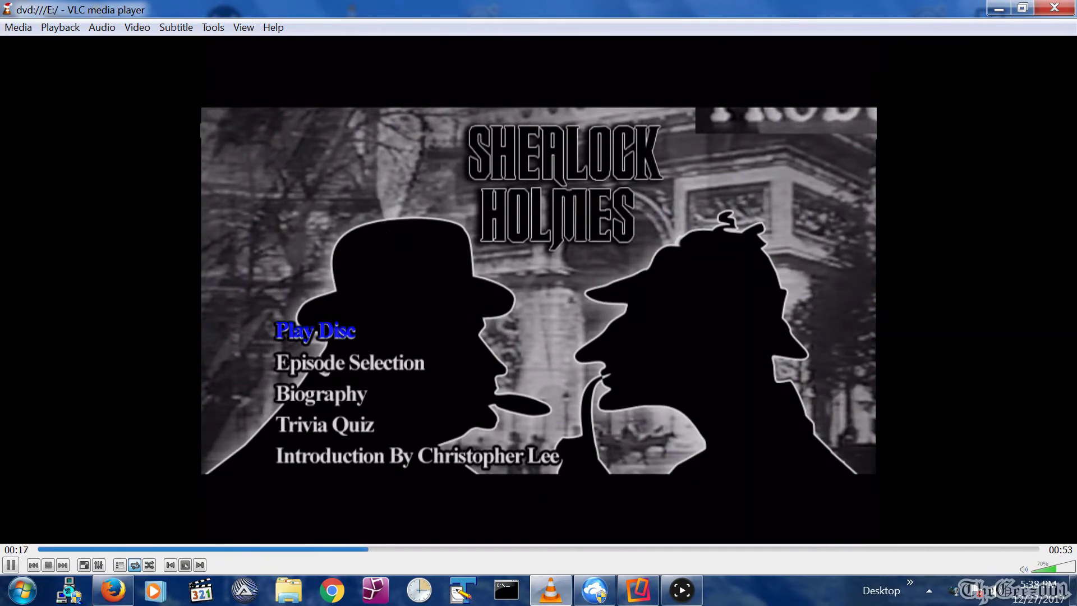
key(ctrl+l)
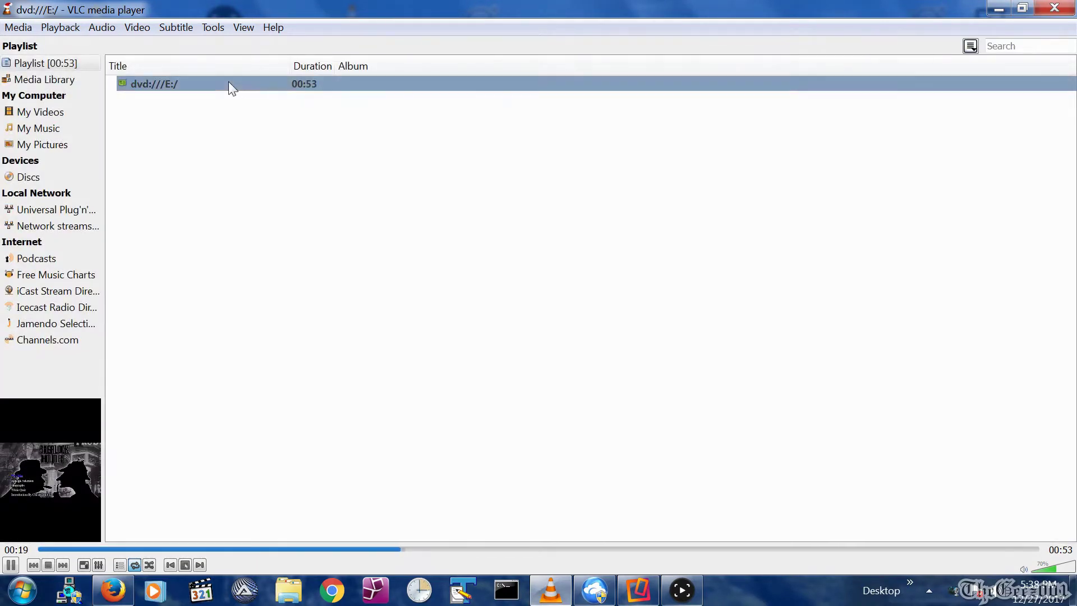
Remove the dvd:///E:/ entry from the playlist and start a new stream from a disc.
right_click(230, 83)
click(265, 244)
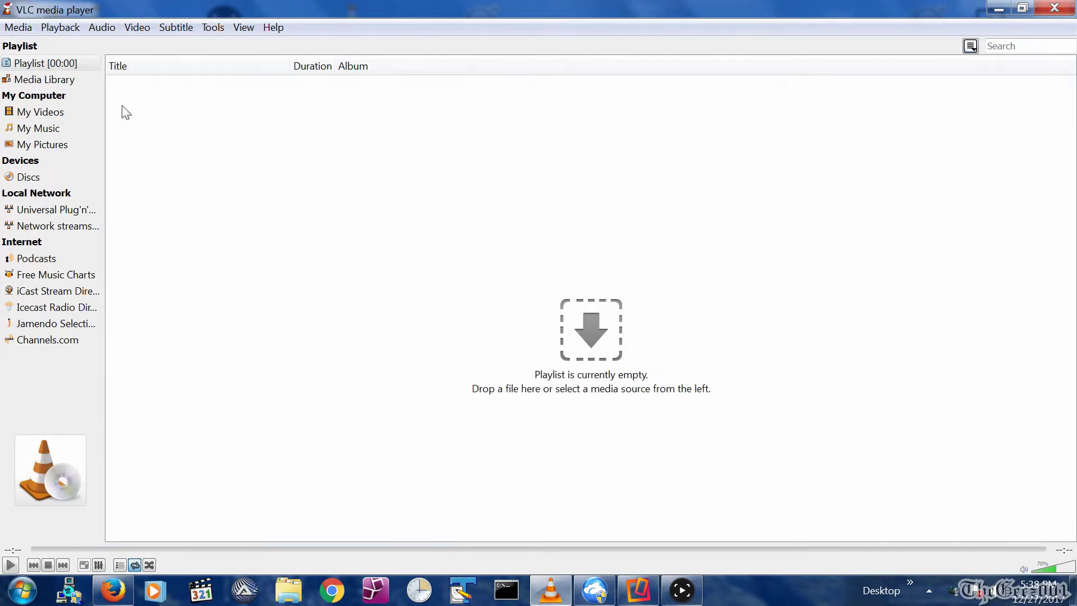
click(19, 27)
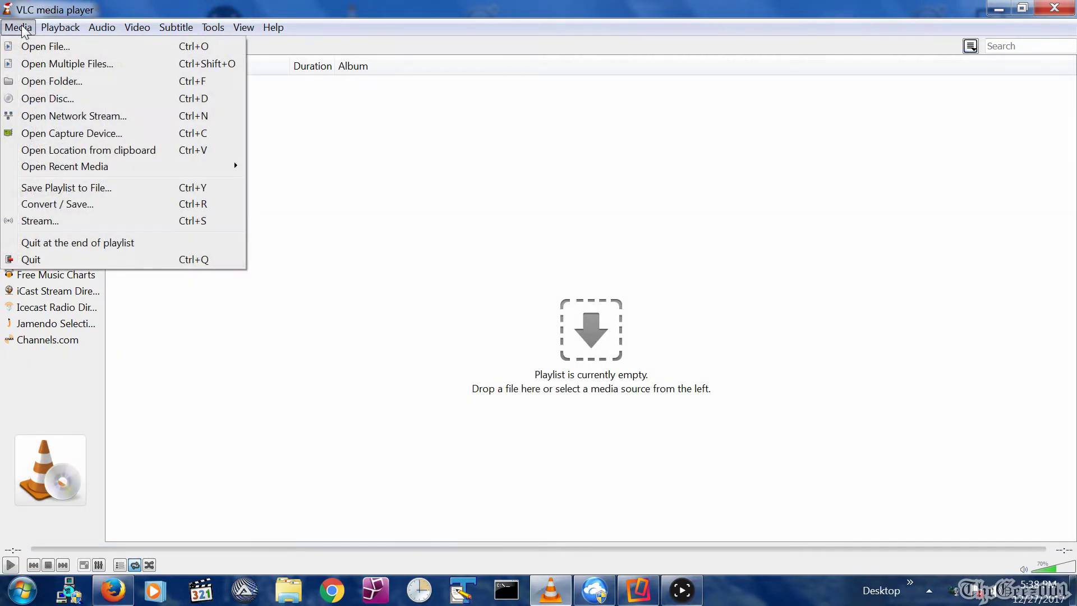
click(39, 224)
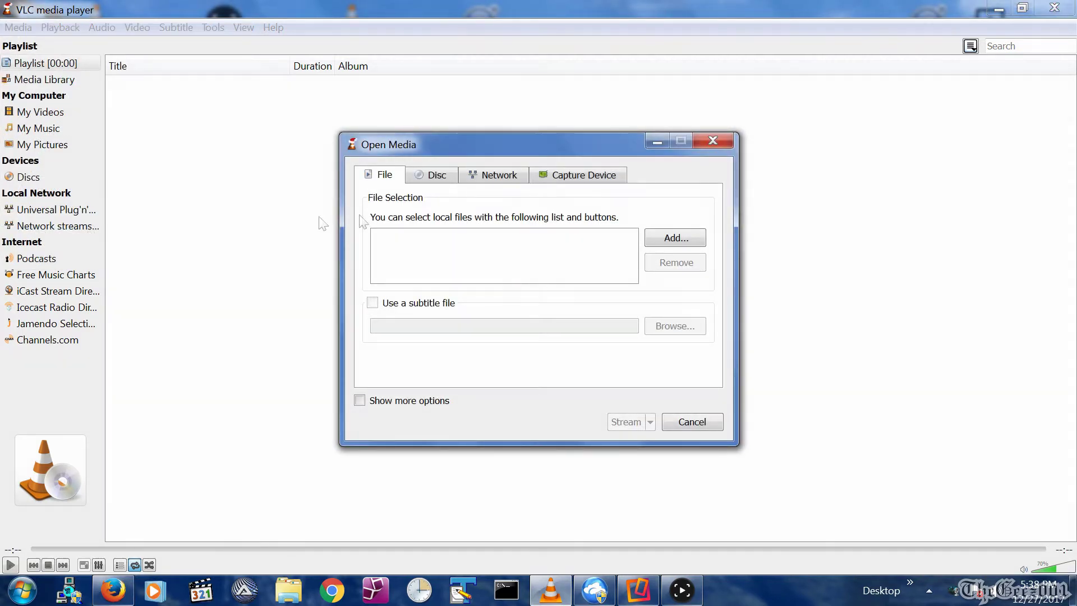
click(432, 174)
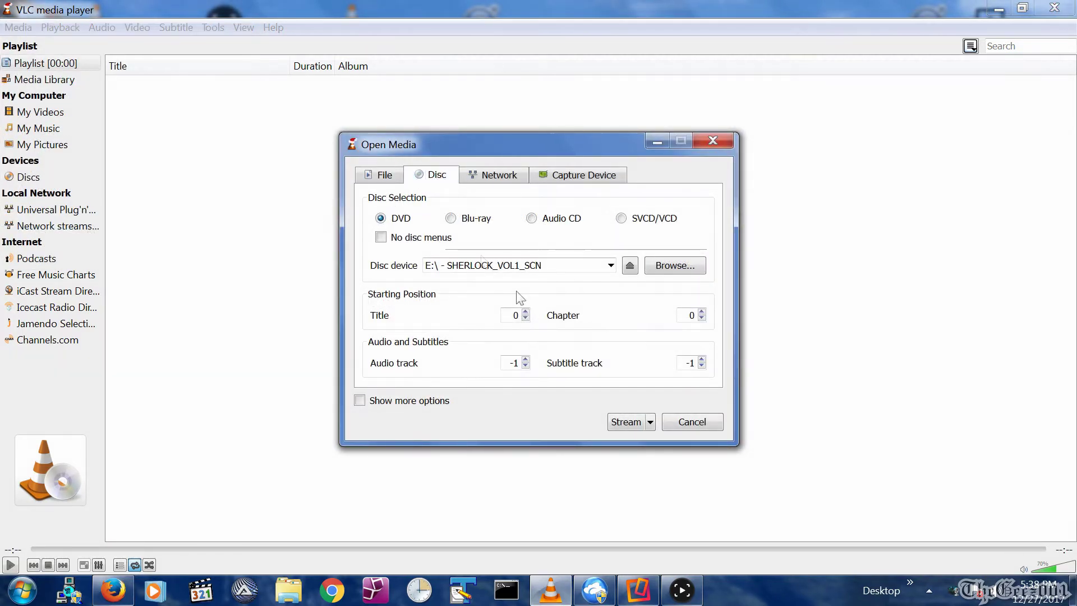
Set the disc source to title 3, chapter 1 and continue to stream output.
double_click(514, 319)
text(3)
double_click(691, 316)
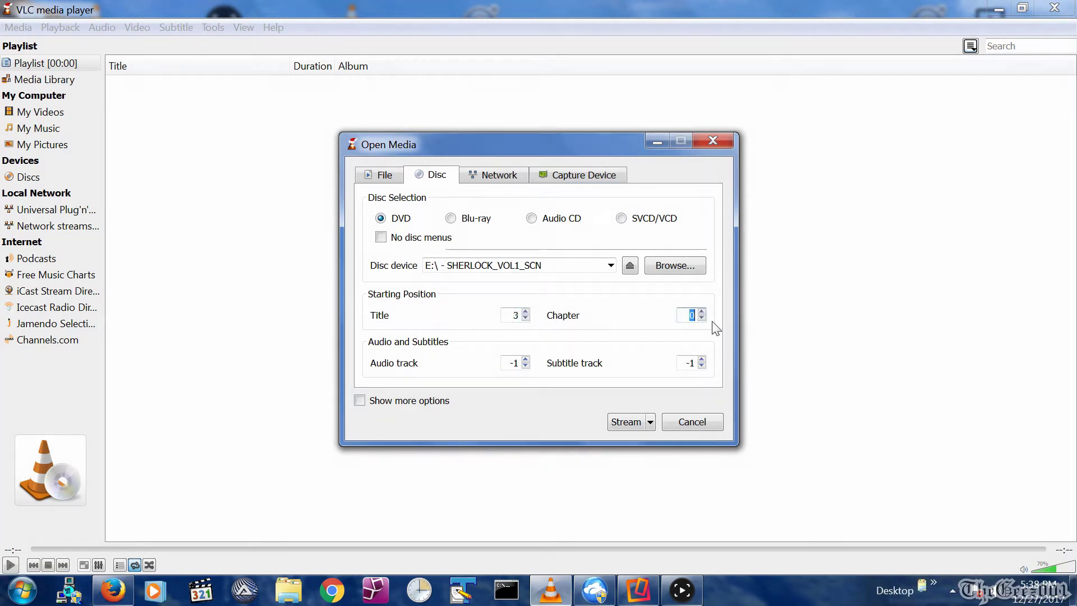
click(627, 424)
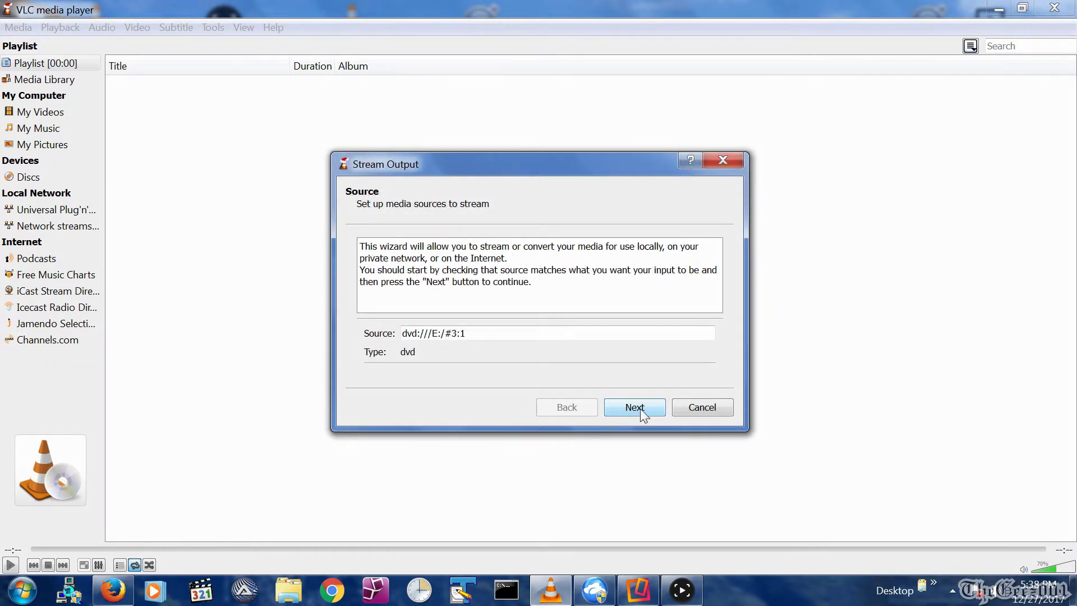
Add an HTTP destination on port 8080 with the path /TheGeez001.
click(639, 409)
click(602, 335)
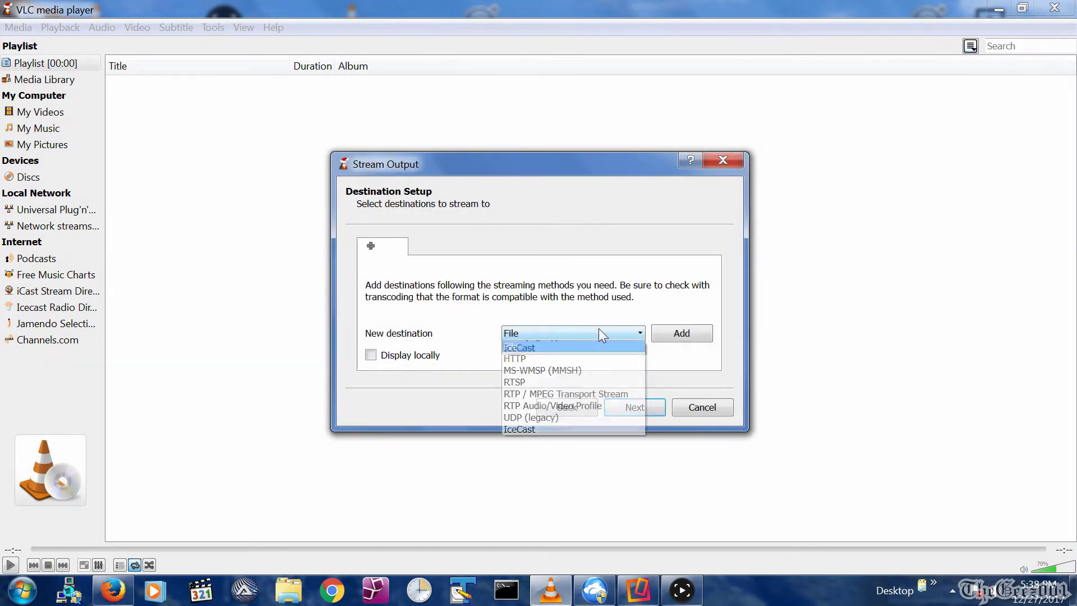
click(585, 355)
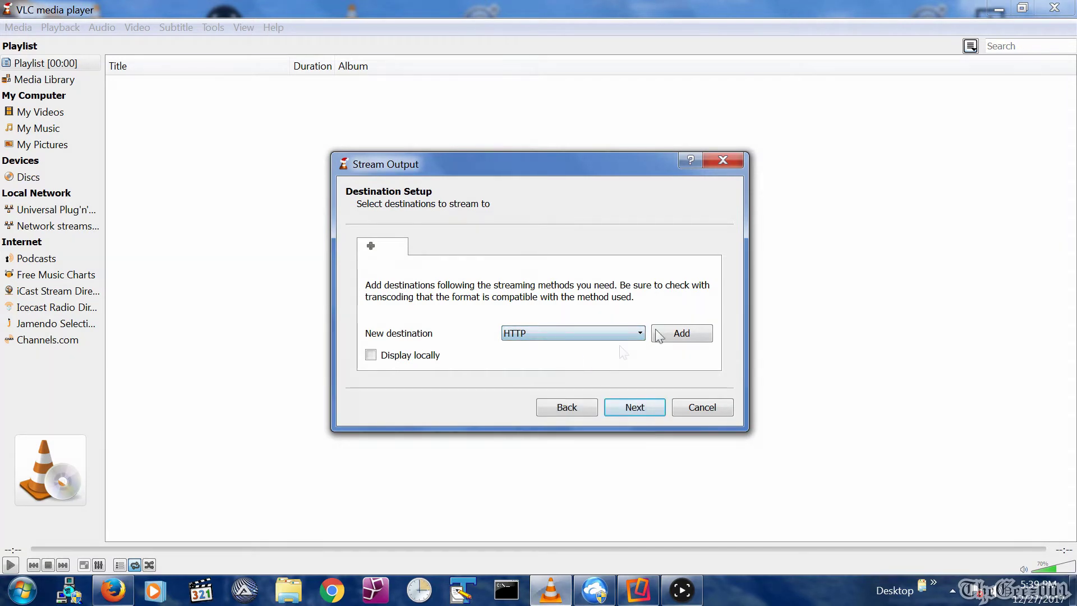
click(684, 334)
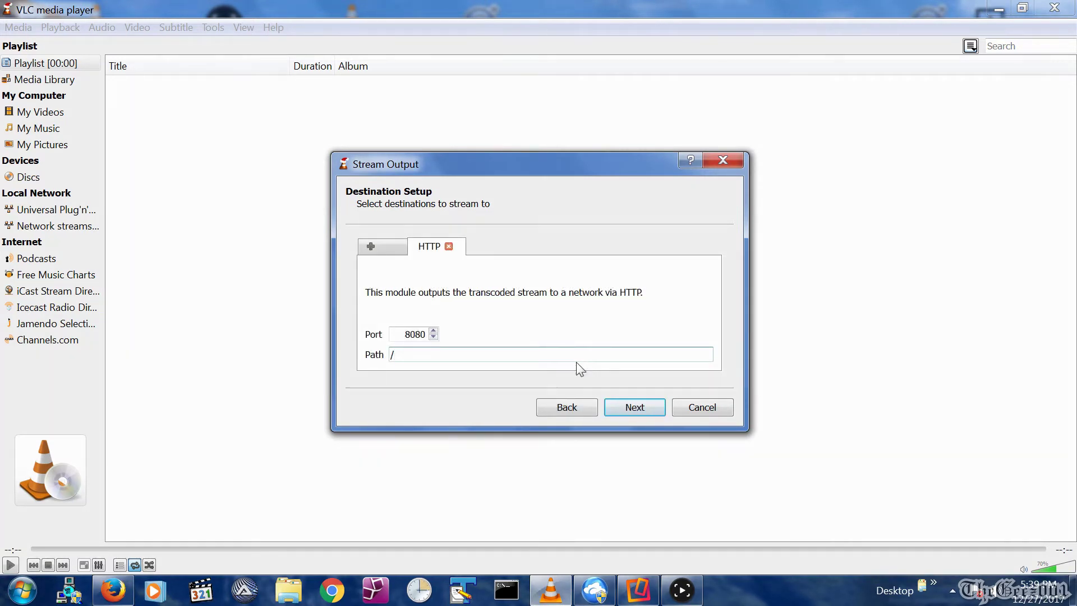
text(TheGeez001)
click(621, 408)
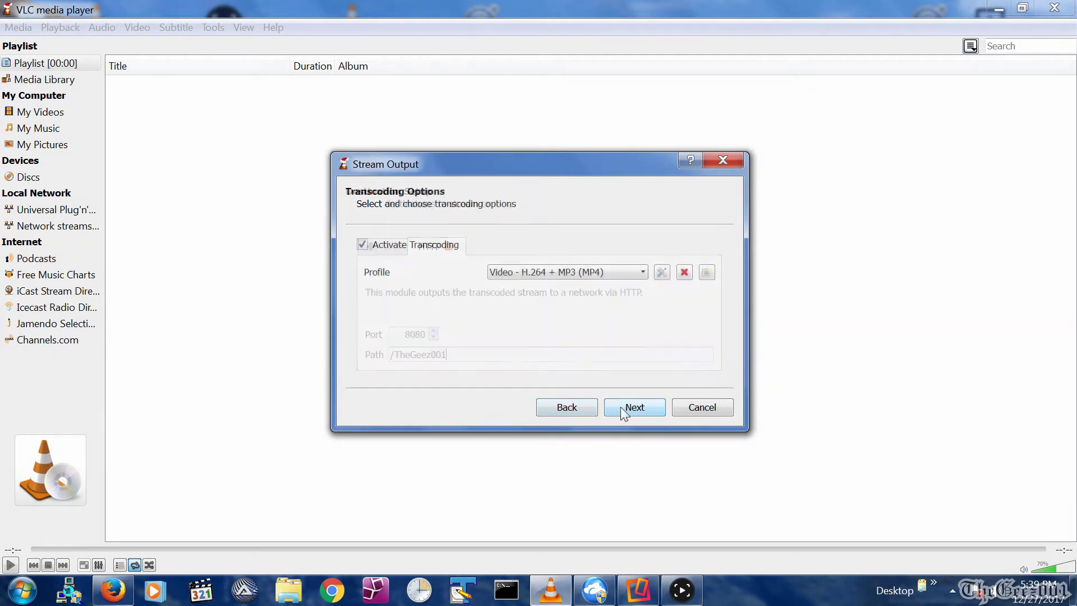
Transcode with Video - H.264 + MP3 (TS), stream all elementary streams, and start the DVD stream.
click(581, 272)
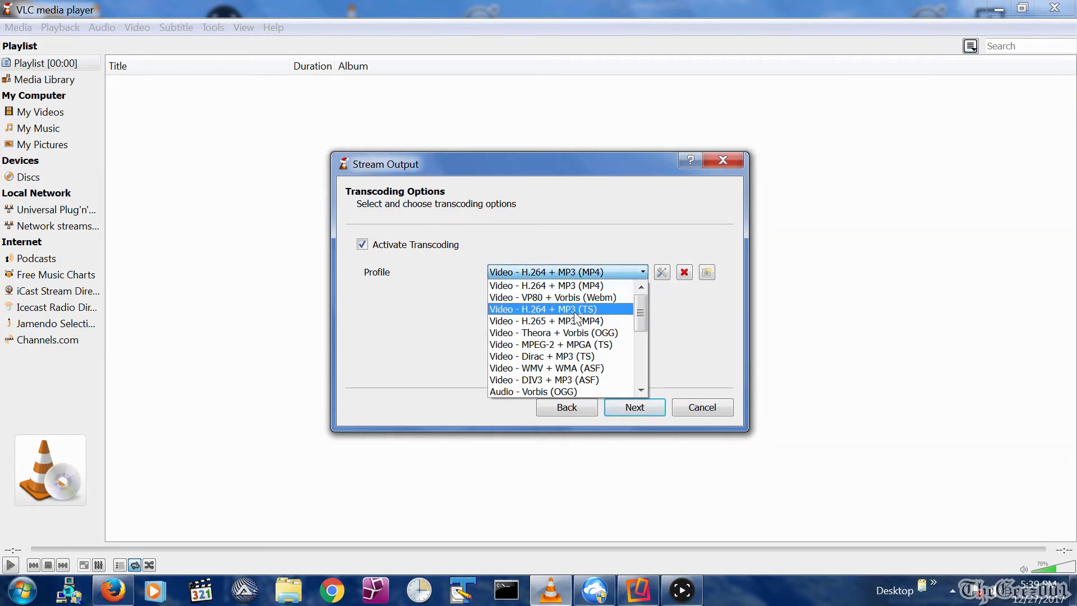
click(575, 311)
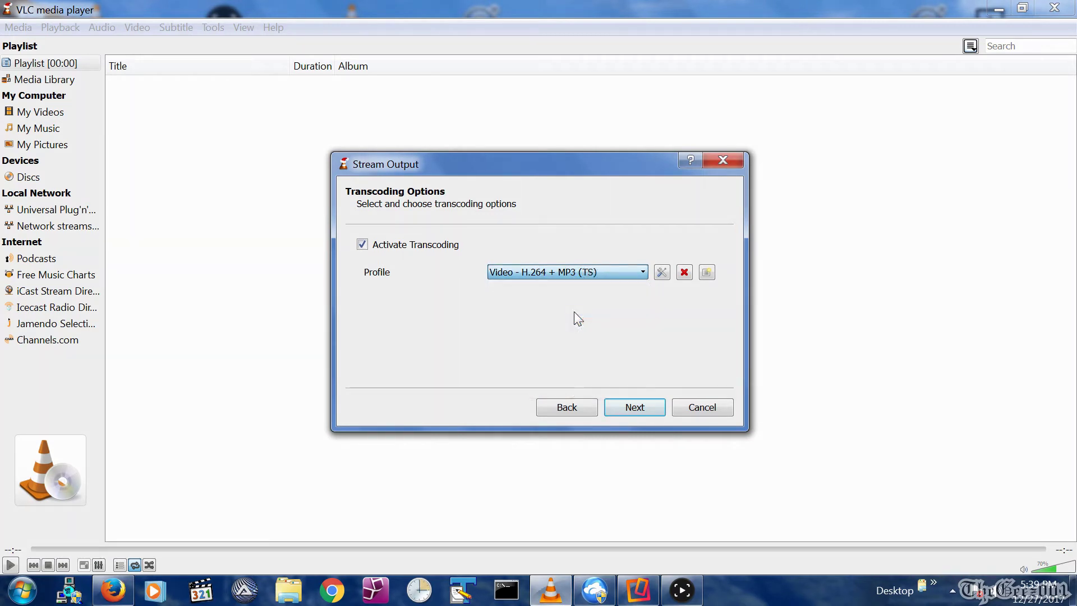
click(643, 406)
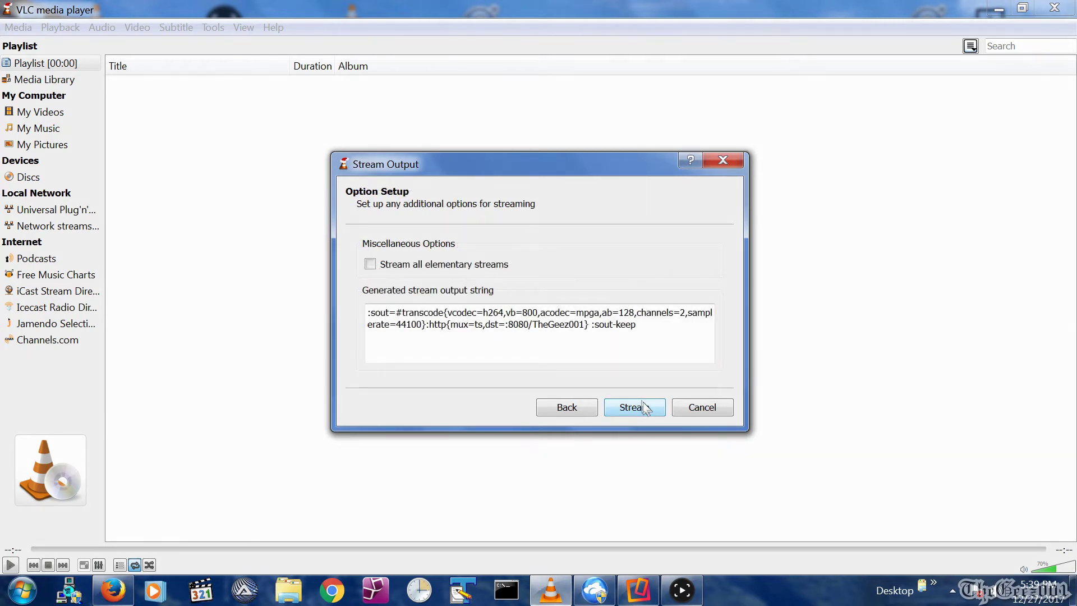
click(447, 271)
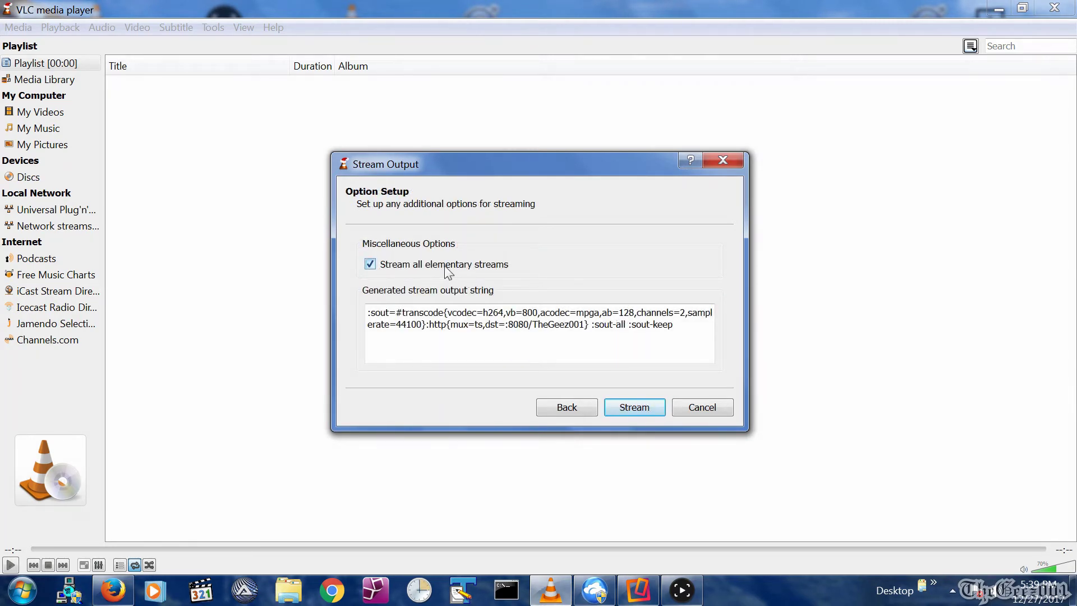
click(635, 407)
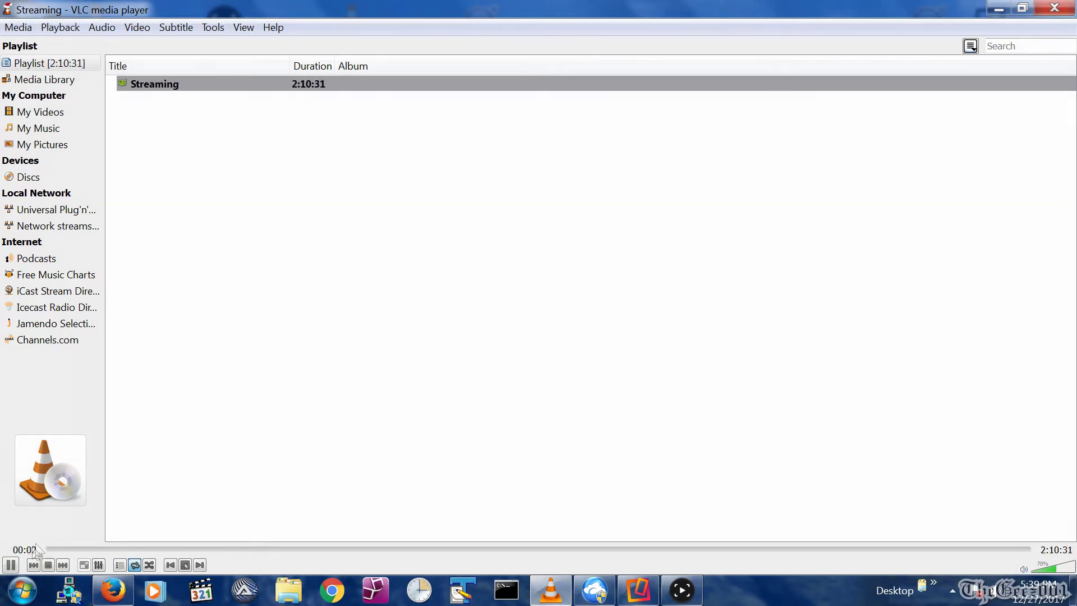
Launch a second VLC window from the taskbar jump list and minimize it.
right_click(552, 592)
click(529, 512)
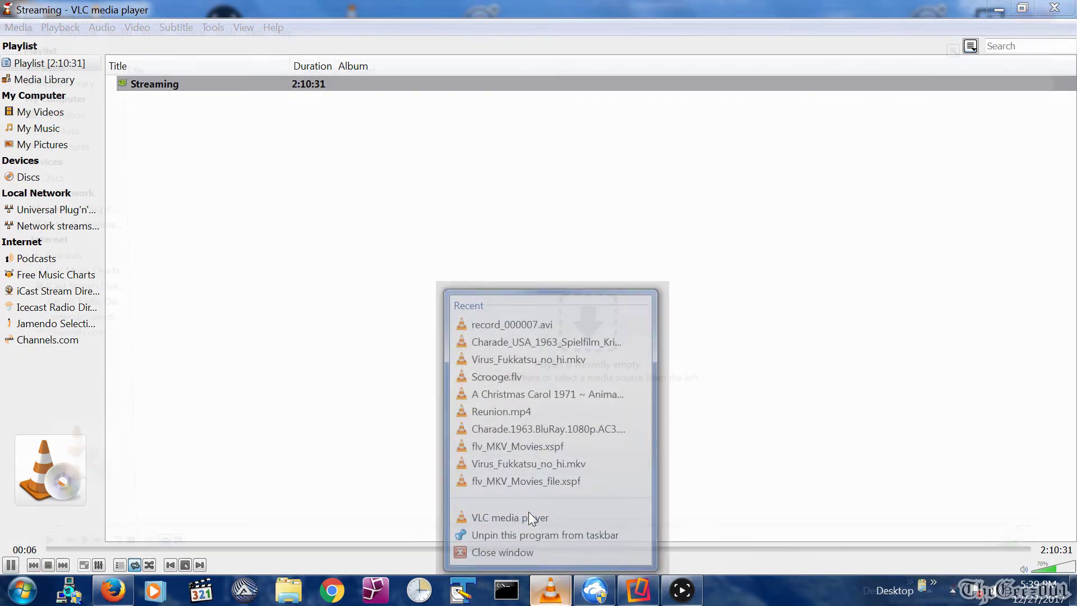
click(1023, 8)
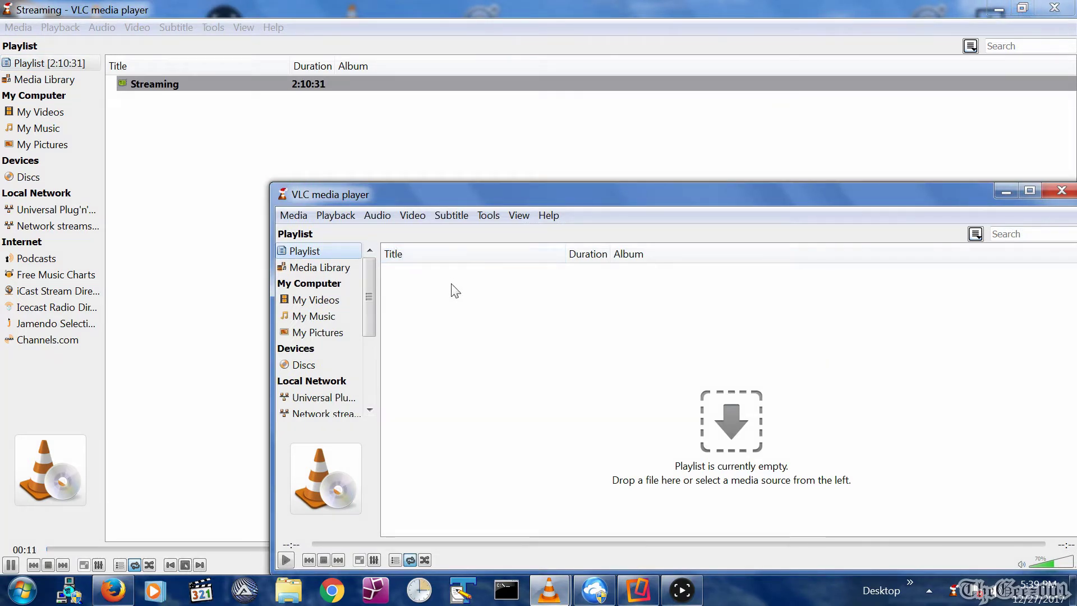
Play //192.168.1.25:8080/TheGeez001, fetch it on the TV with Alive Streamer, then return Home.
key(ctrl+n)
text(//192.168.1.25:8080/TheGeez001)
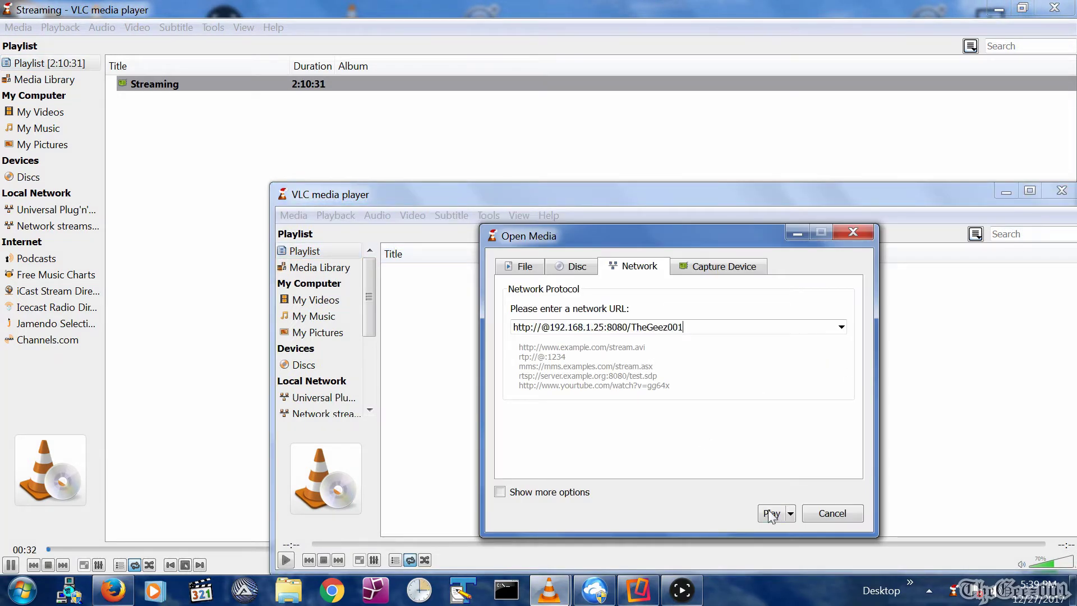
click(772, 513)
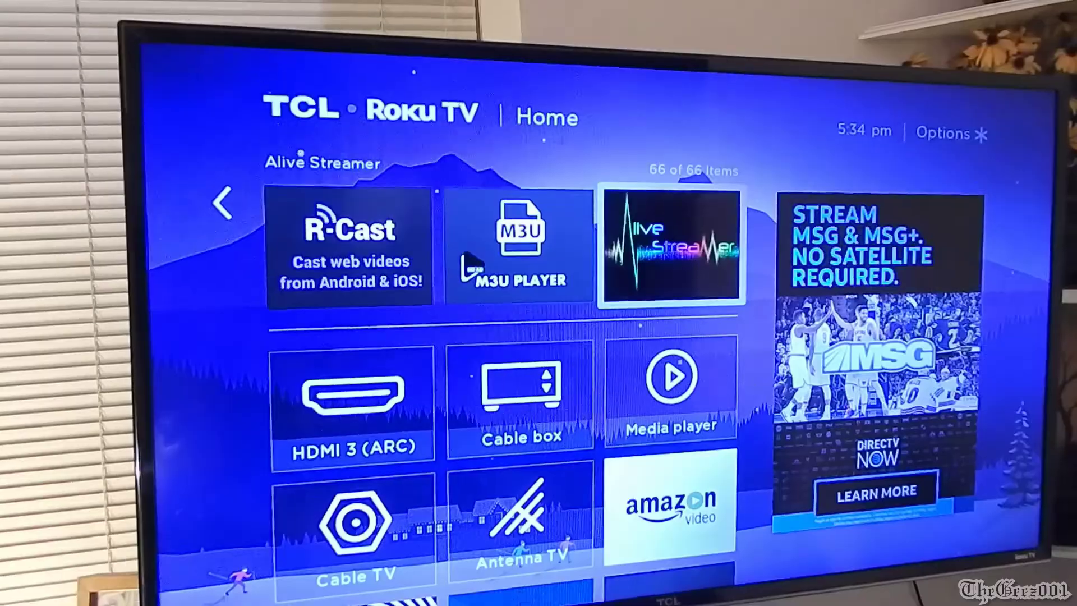
key(Return)
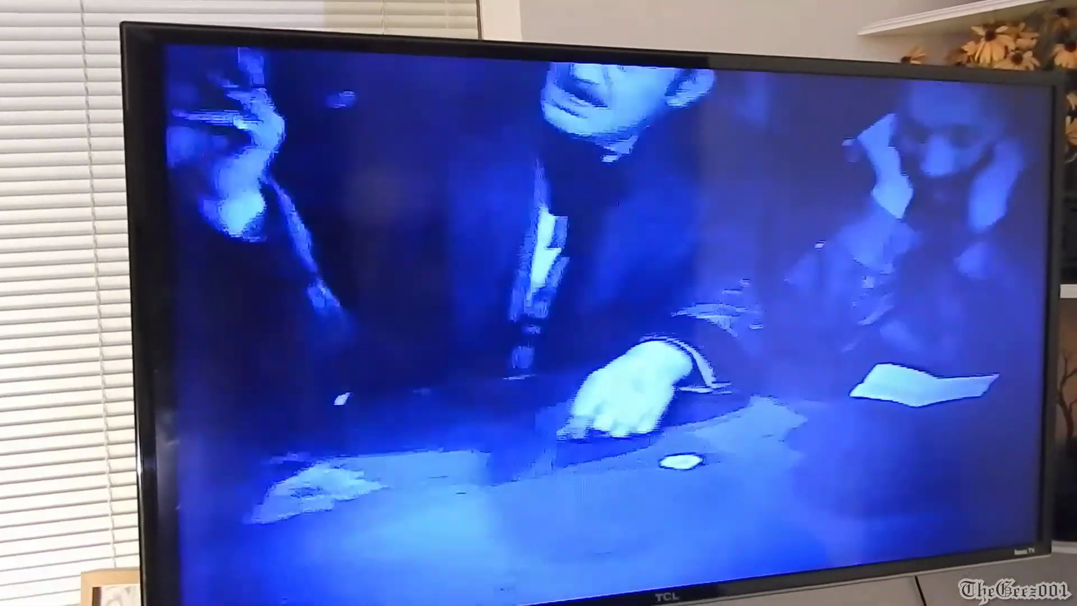
key(Home)
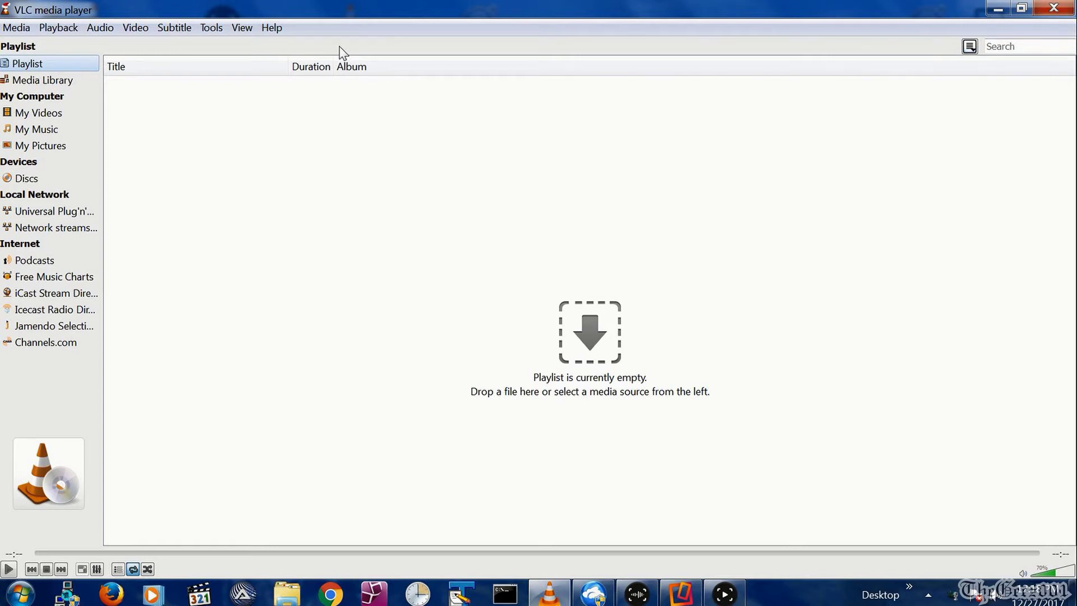
Add Virus_Fukkatsu_no_hi.mkv from YTMoviesDemo as the file source in Media > Stream and continue.
click(27, 29)
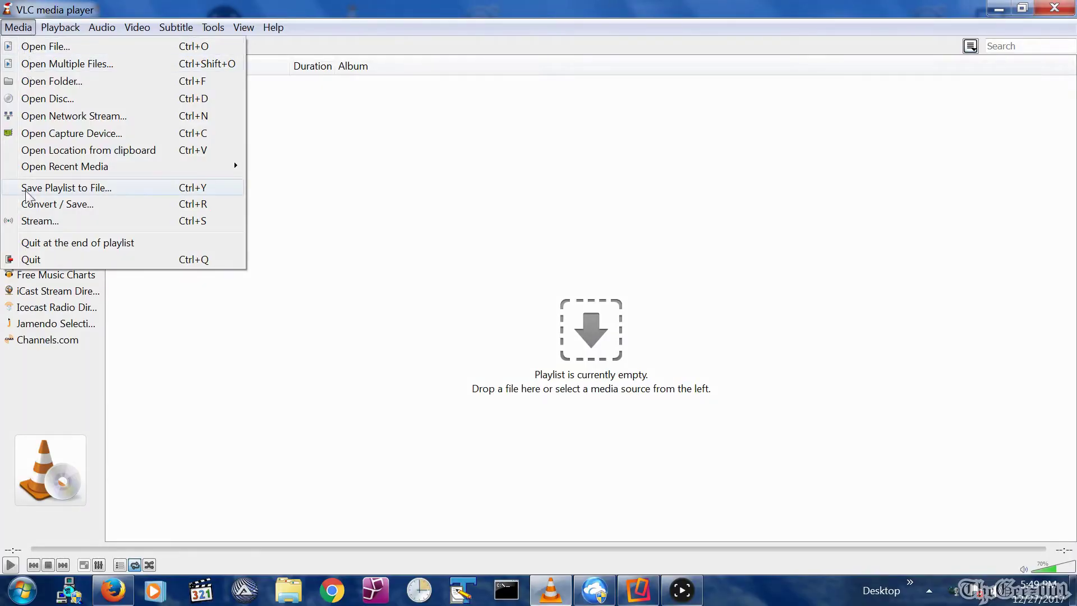
click(39, 221)
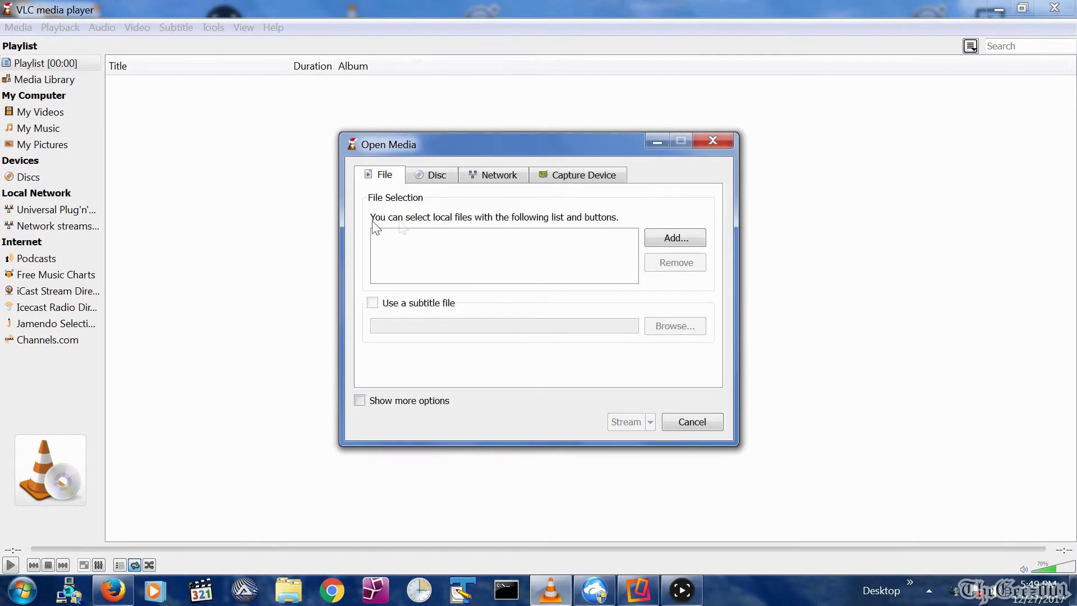
click(669, 240)
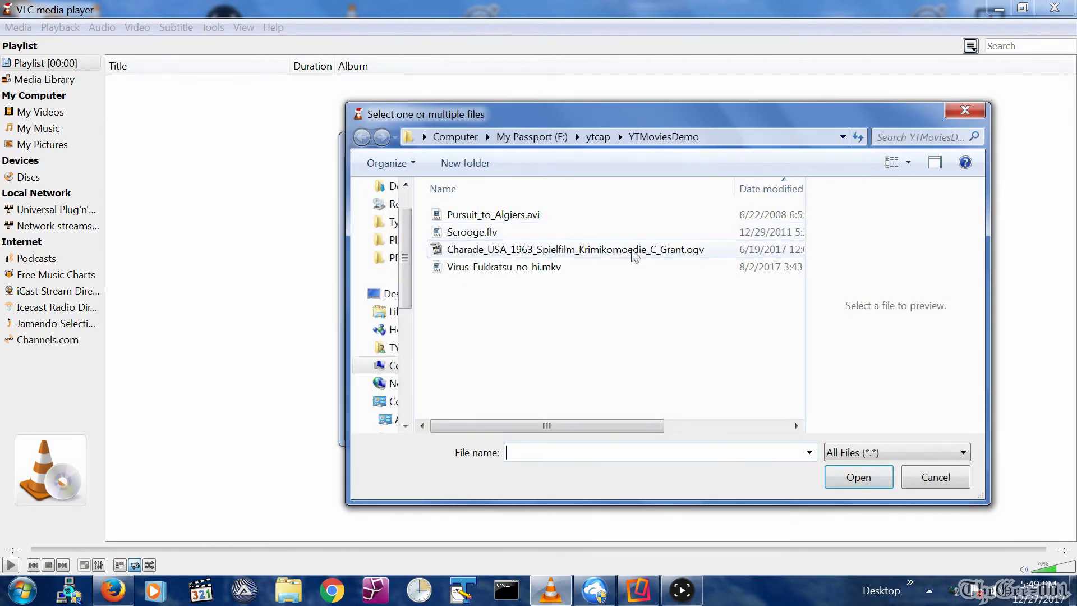
click(556, 267)
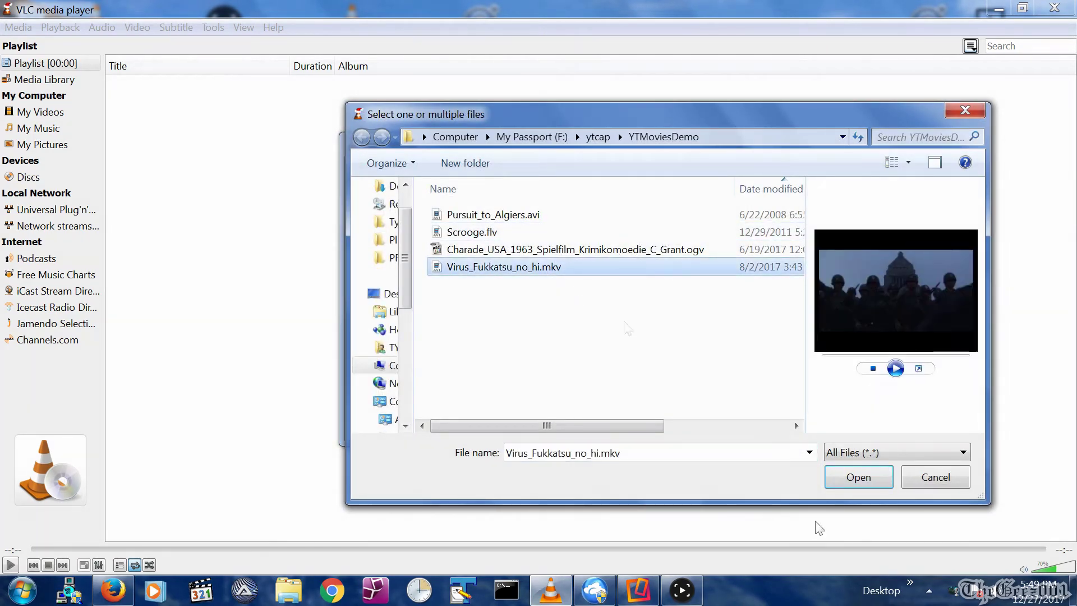
click(855, 478)
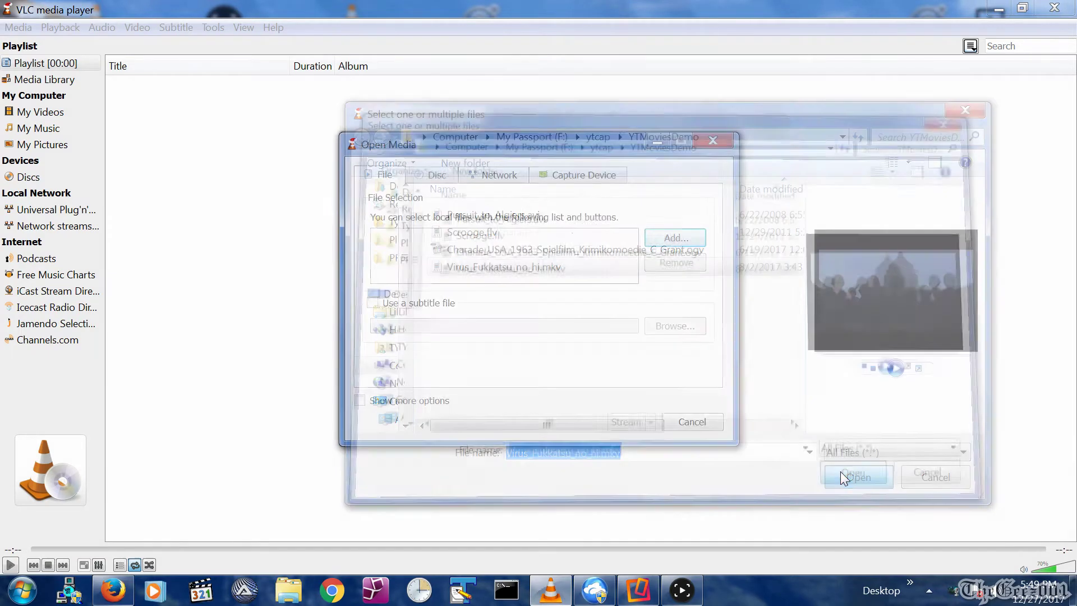
click(628, 422)
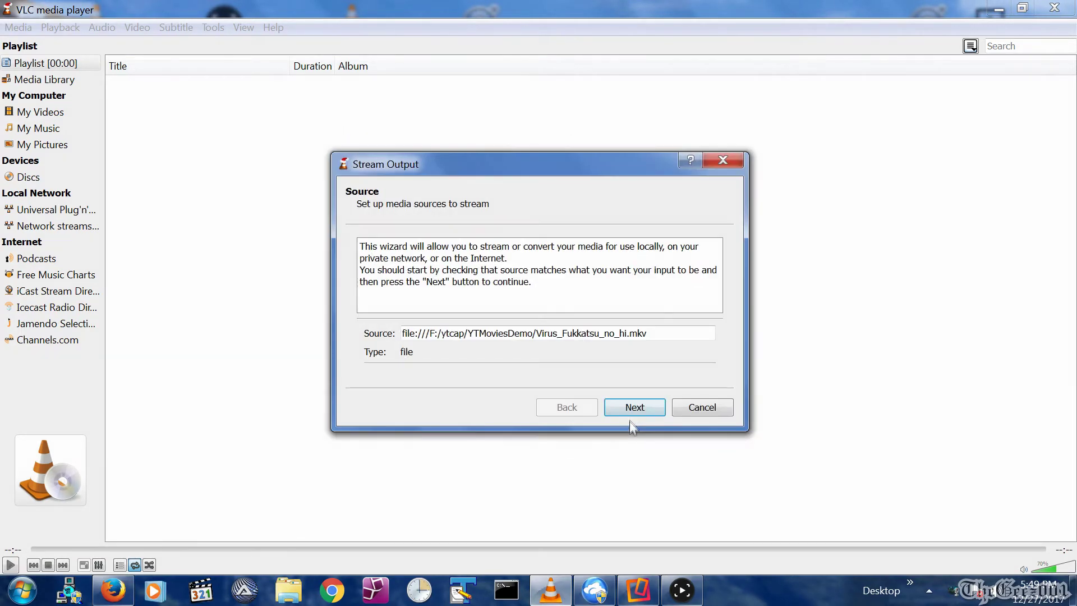
Add an HTTP destination with port 8080 and path /TheGeez001, then continue.
click(635, 408)
click(527, 338)
click(527, 360)
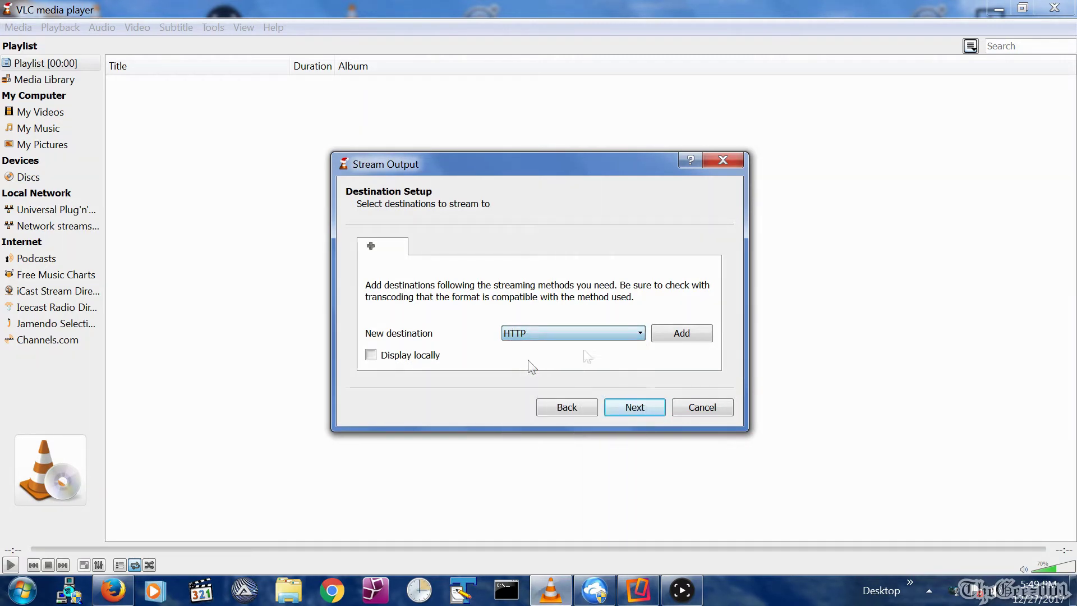
click(682, 334)
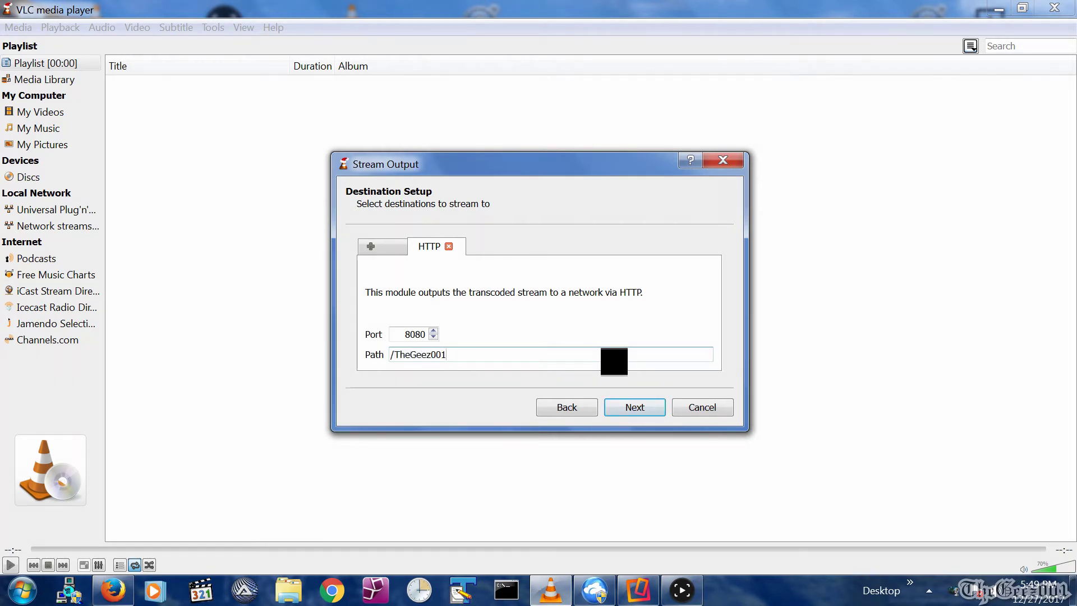
click(628, 411)
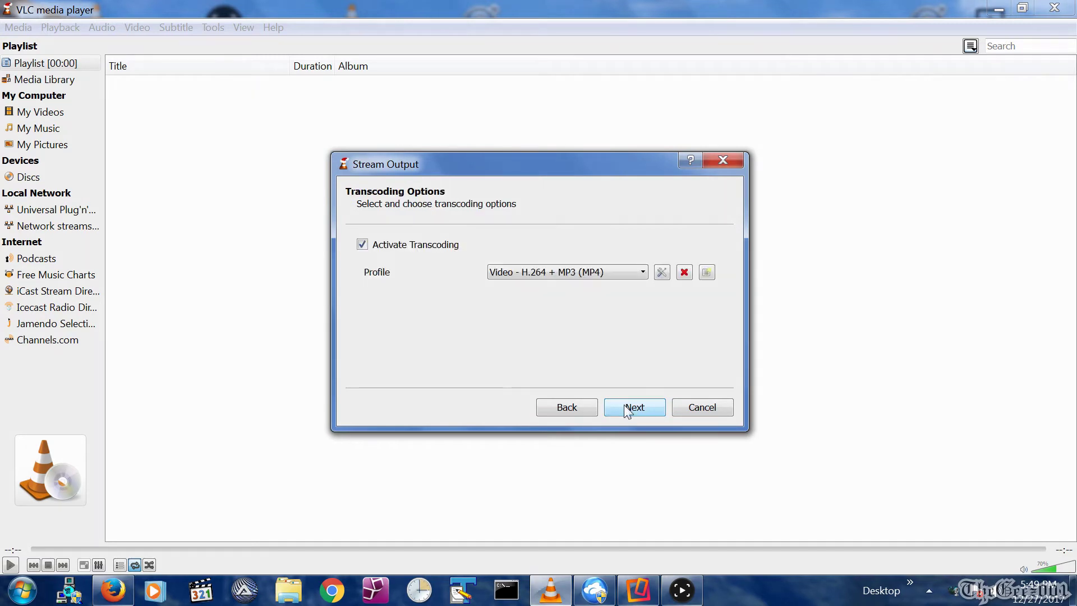
Create a new transcoding profile with video encoding on and the H-264 codec.
click(706, 273)
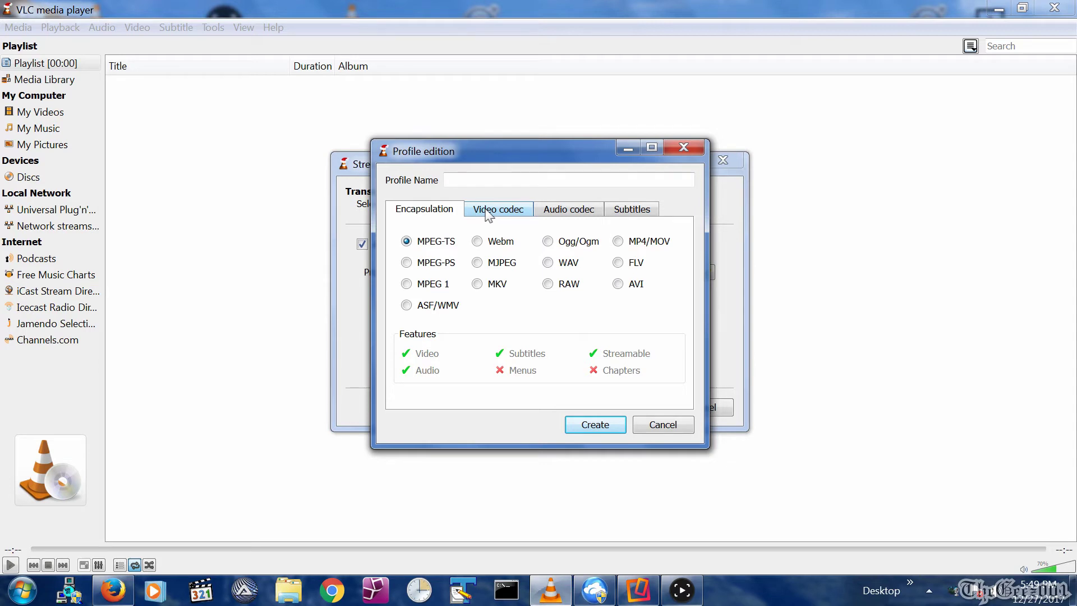
click(488, 212)
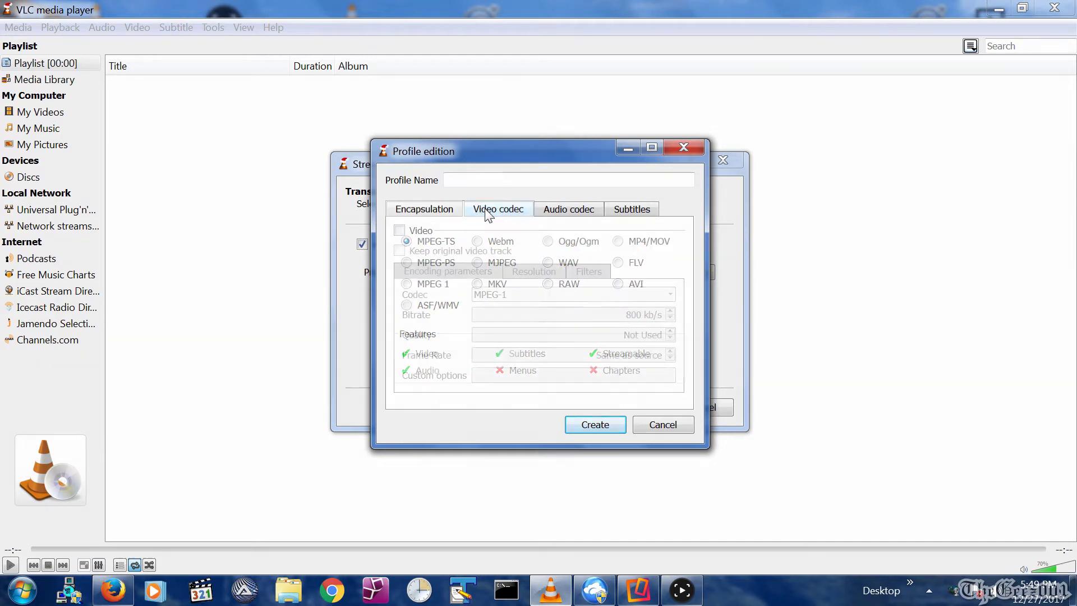
click(402, 231)
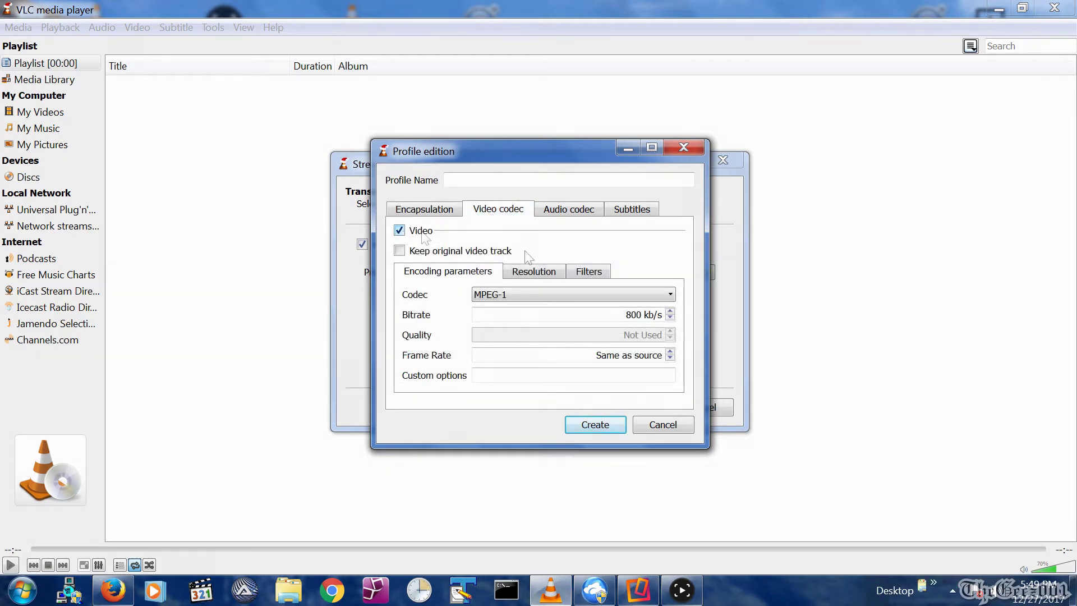
click(523, 295)
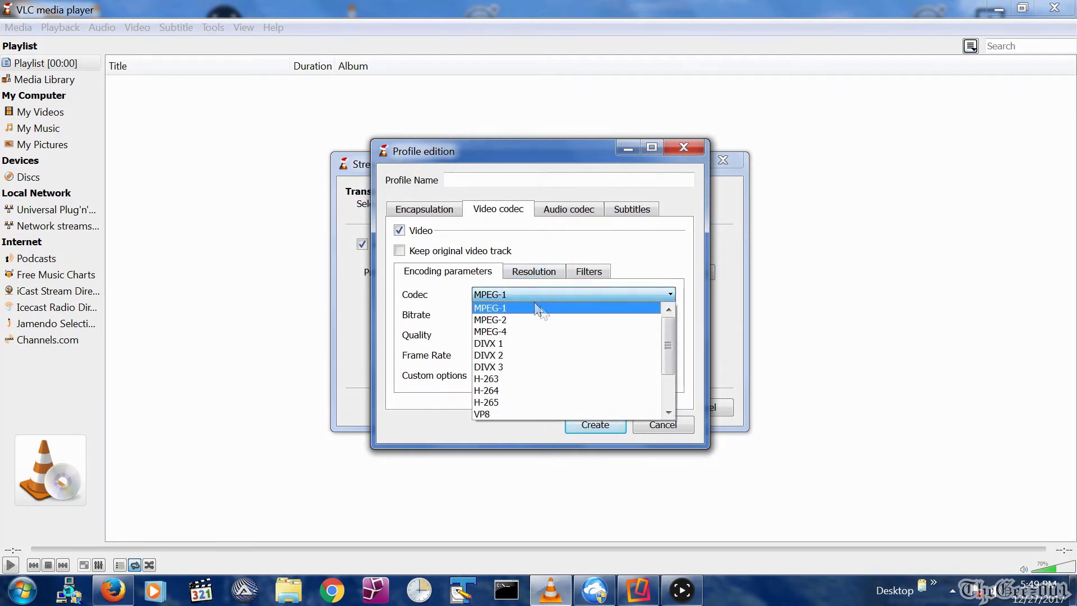
click(524, 390)
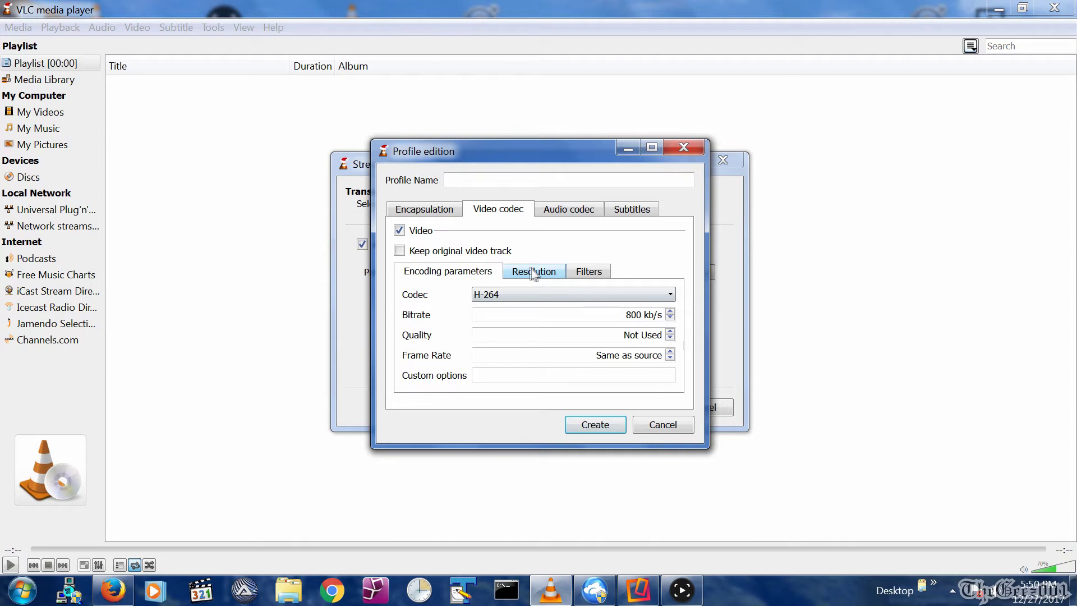
Set the profile's video resolution scale to 0.25.
click(532, 274)
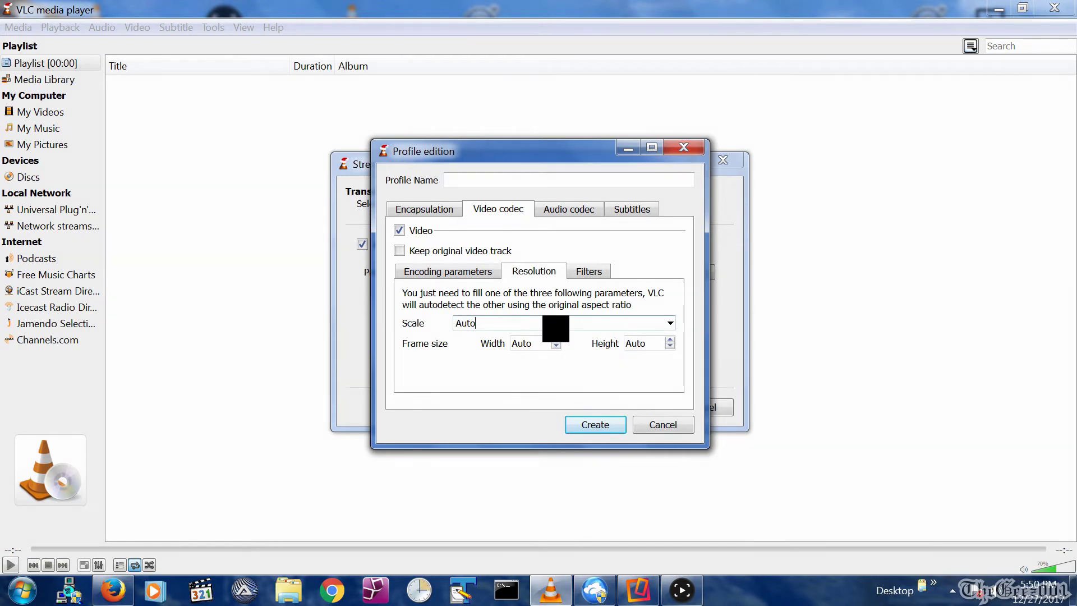
click(669, 325)
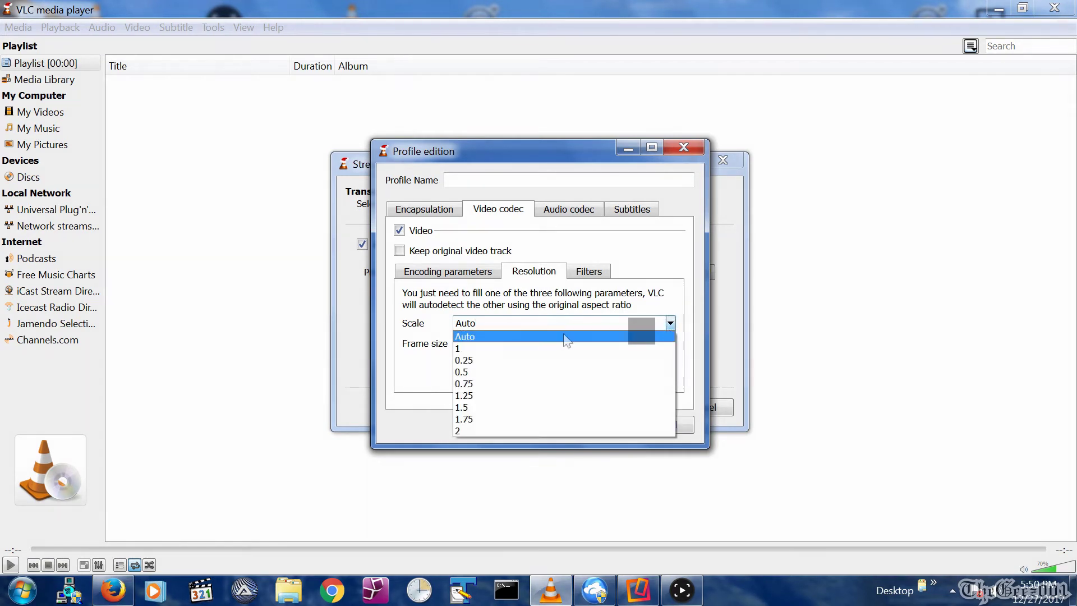
click(545, 360)
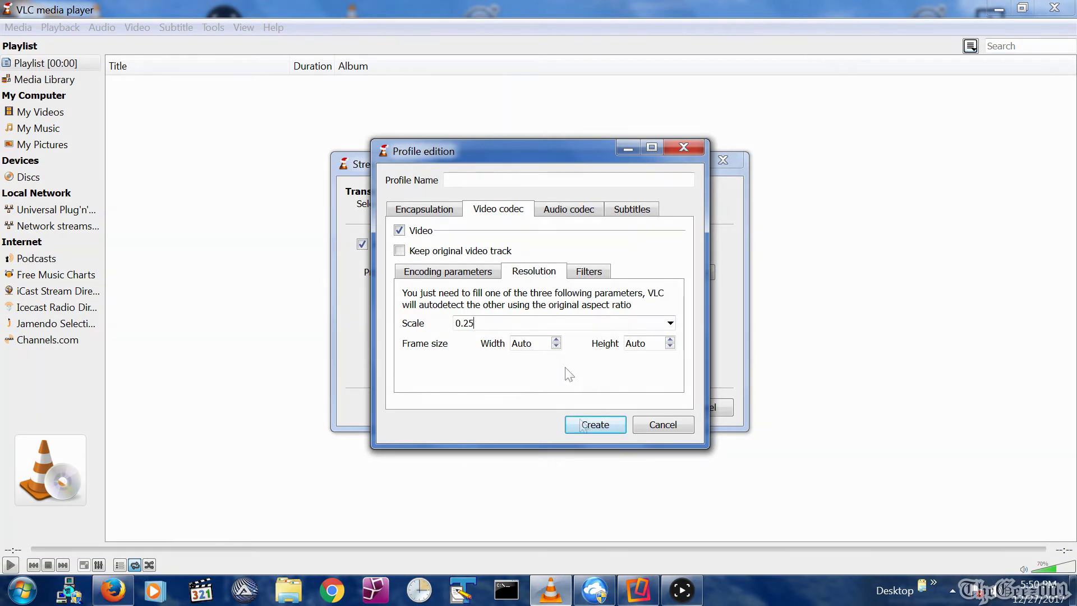
Enable audio encoding with the MP3 codec at a 44100 Hz sample rate.
click(557, 212)
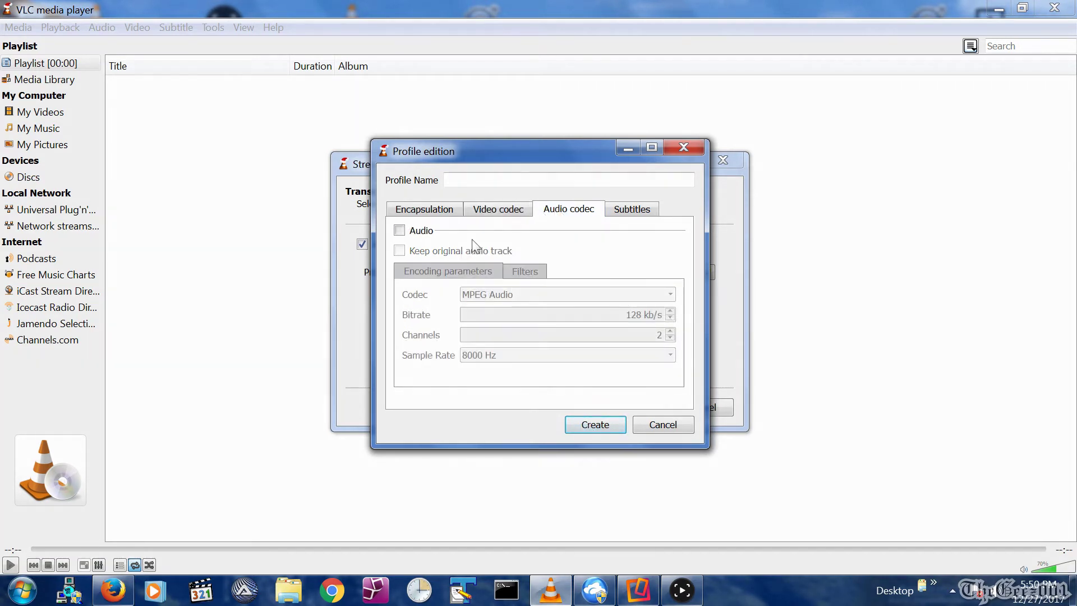
click(400, 231)
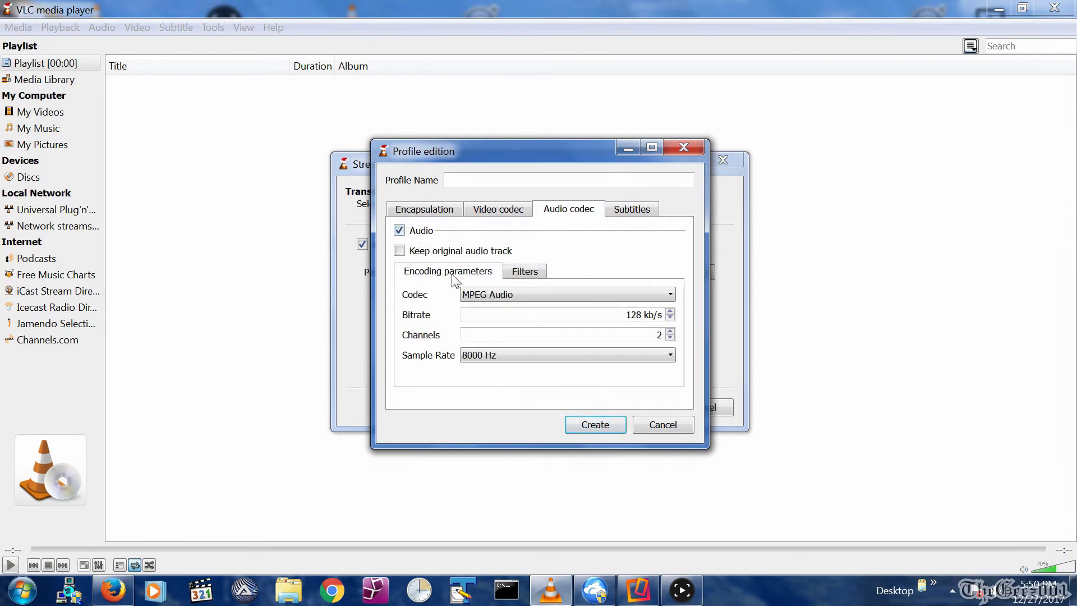
click(466, 296)
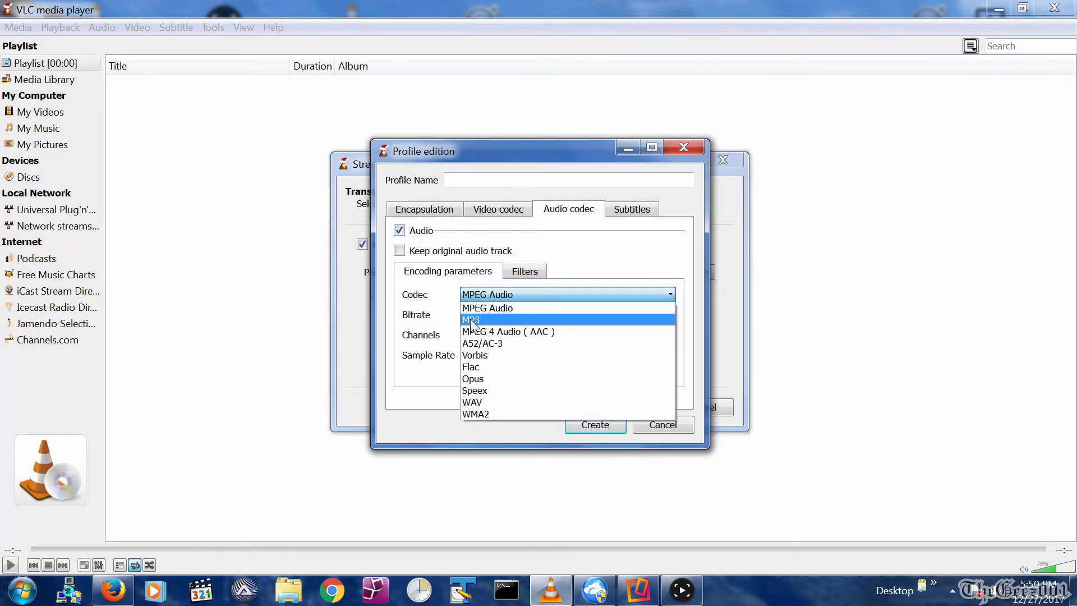
click(472, 315)
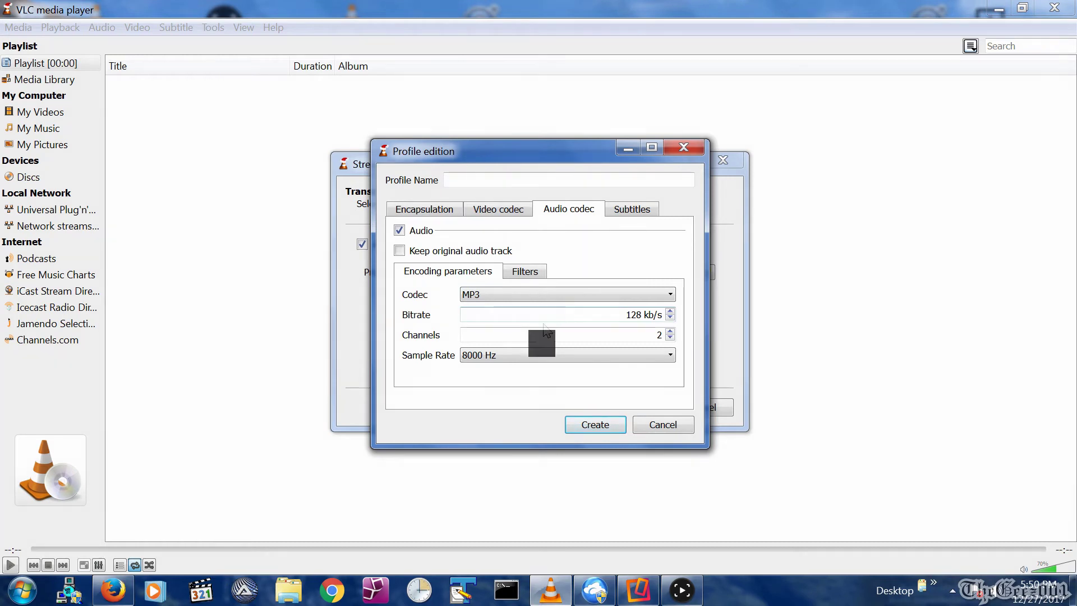
click(528, 352)
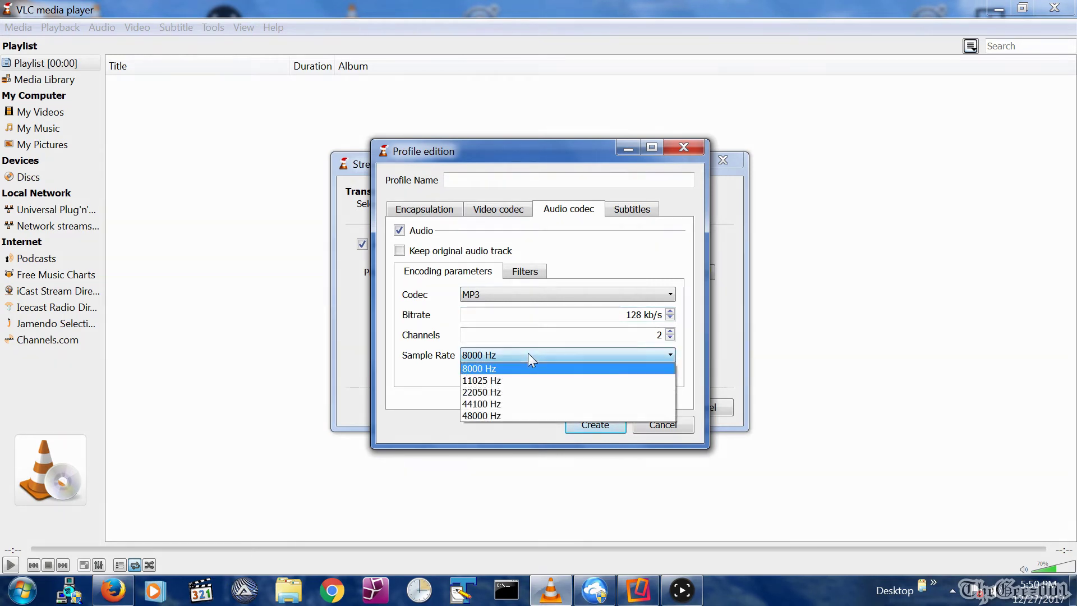
click(514, 404)
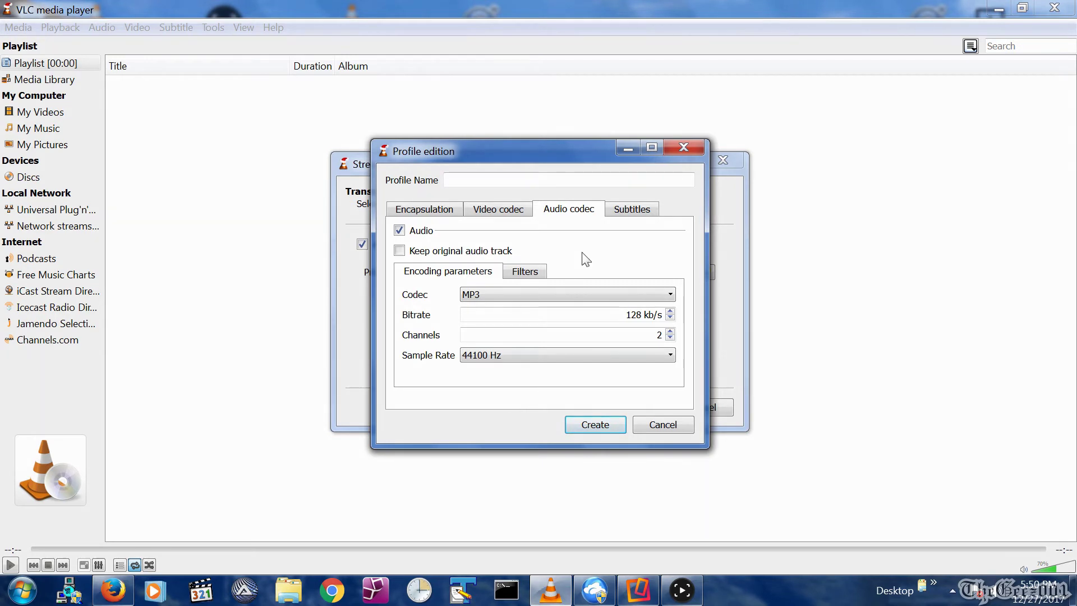
Name the profile 'YT Test SD 800 .25' and create it.
click(556, 180)
text(YT Test SD 800 .25)
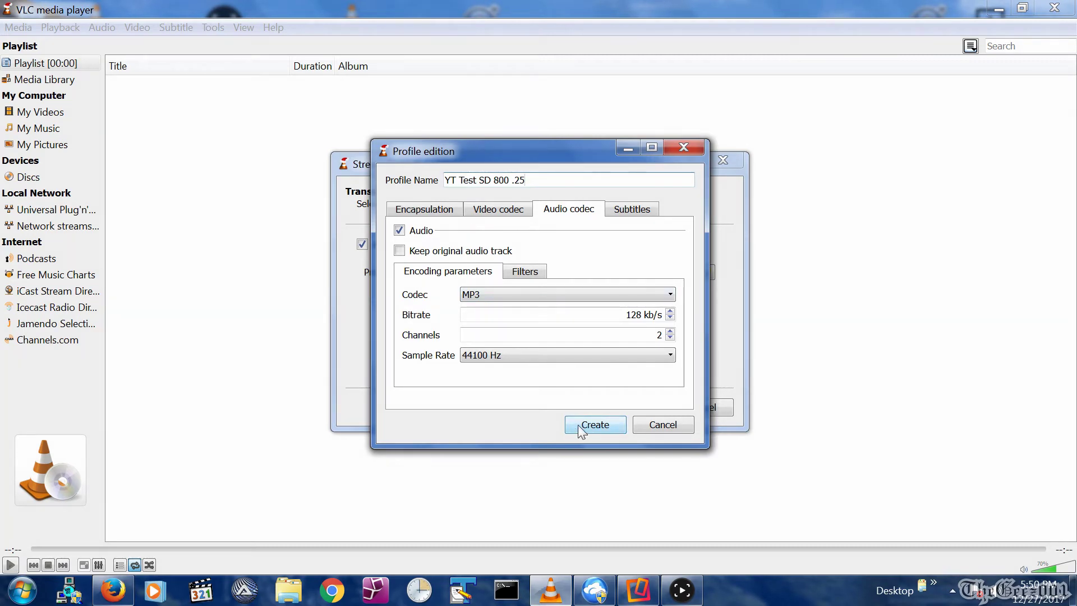
click(578, 425)
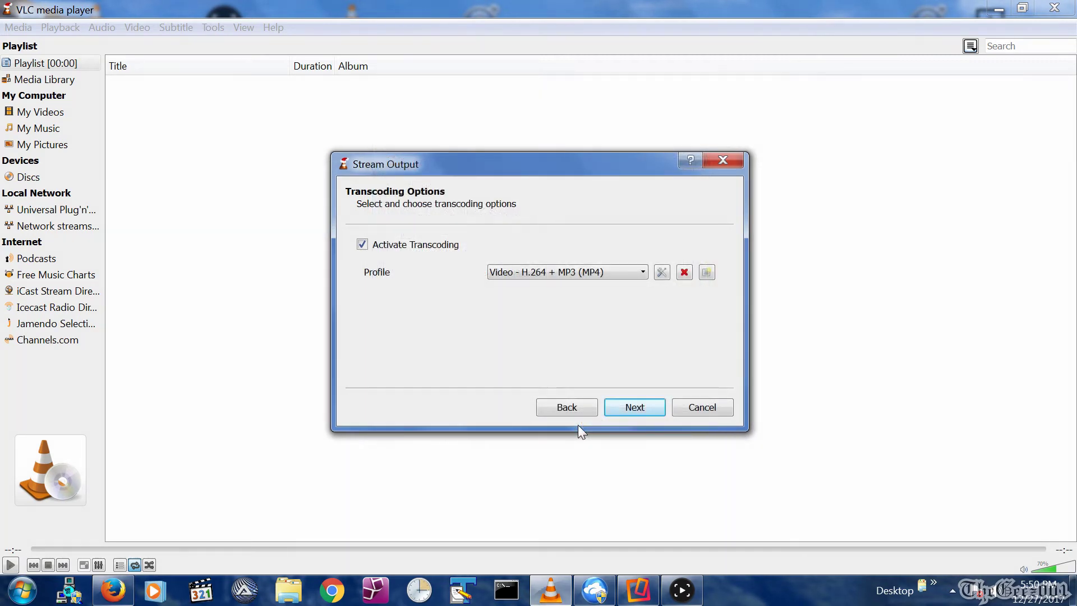
Choose the 'YT Test SD 800 .25' profile, enable 'Stream all elementary streams', and start streaming.
click(630, 272)
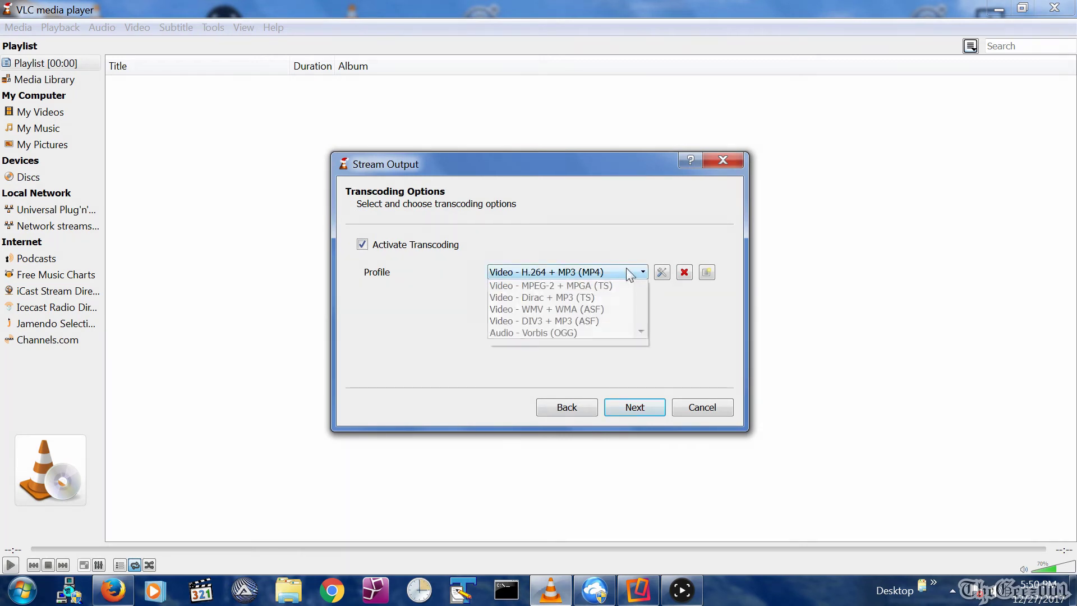
drag(640, 310, 647, 368)
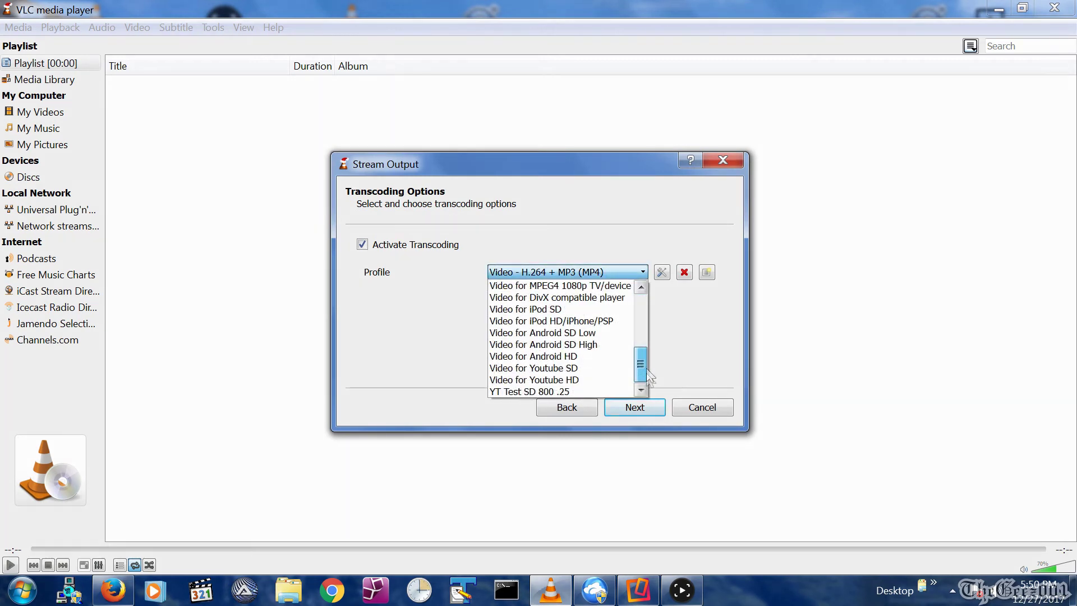
click(604, 392)
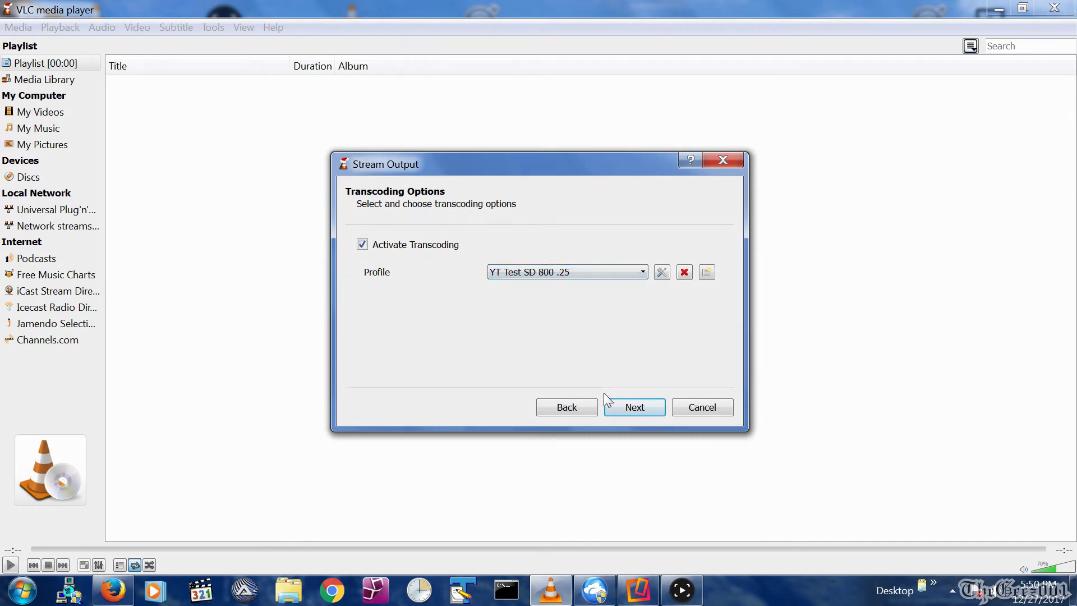
click(636, 408)
click(472, 264)
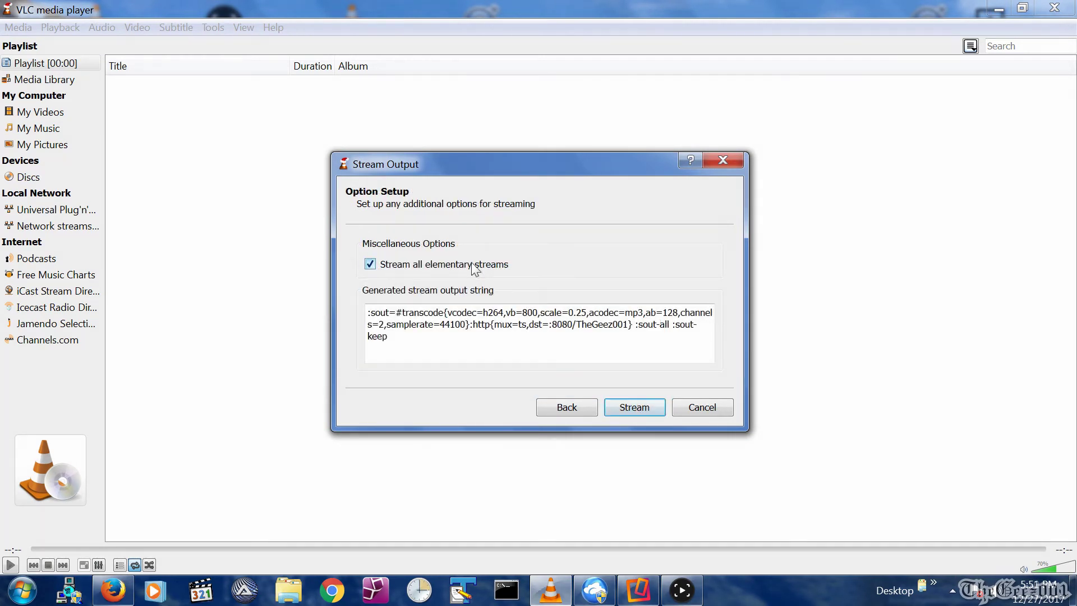
click(634, 408)
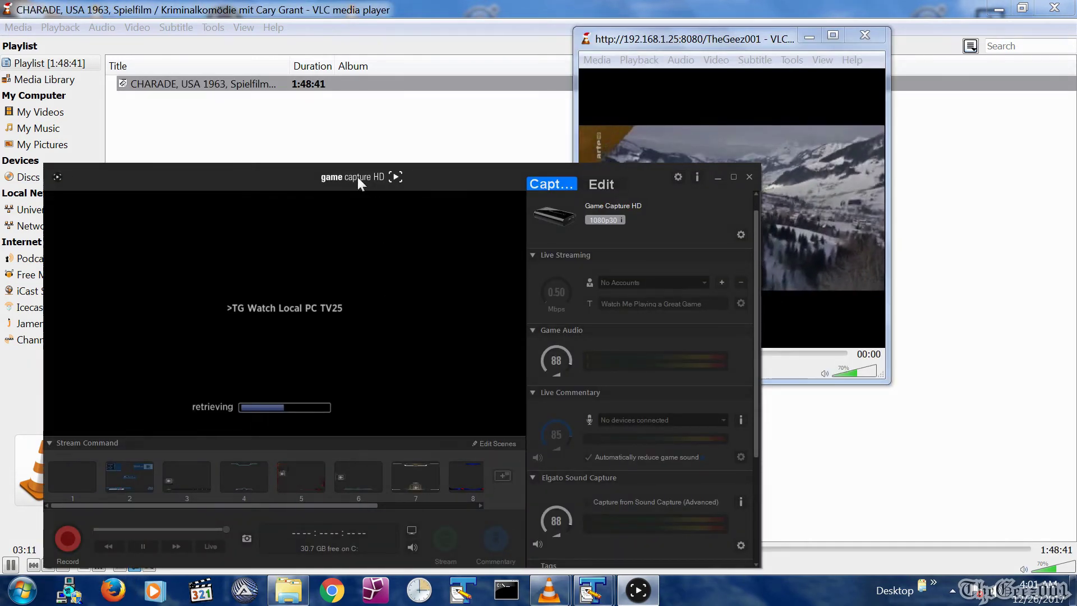
Move the Game Capture HD window further to the right.
drag(358, 177, 435, 186)
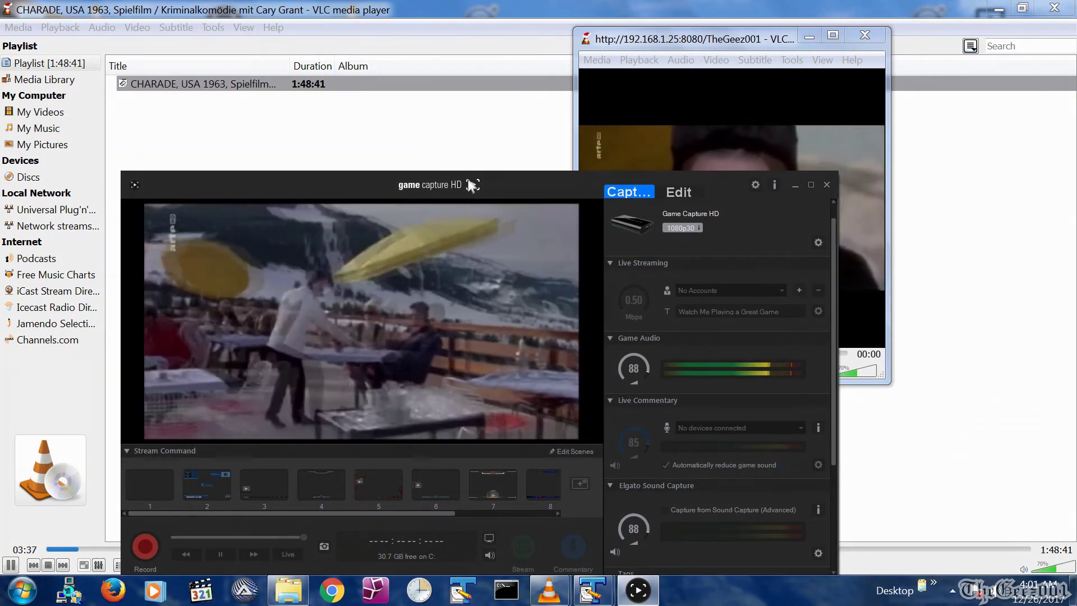
Shift the Game Capture HD window slightly lower on the screen.
mouse_move(472, 186)
mouse_down()
mouse_move(471, 245)
mouse_move(464, 206)
mouse_up()
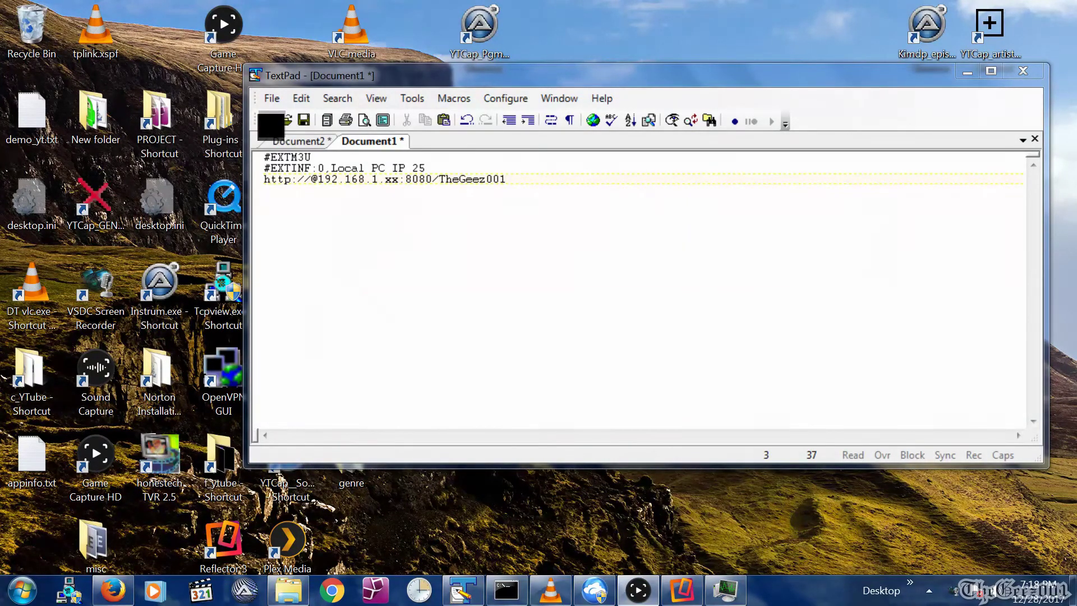
click(399, 179)
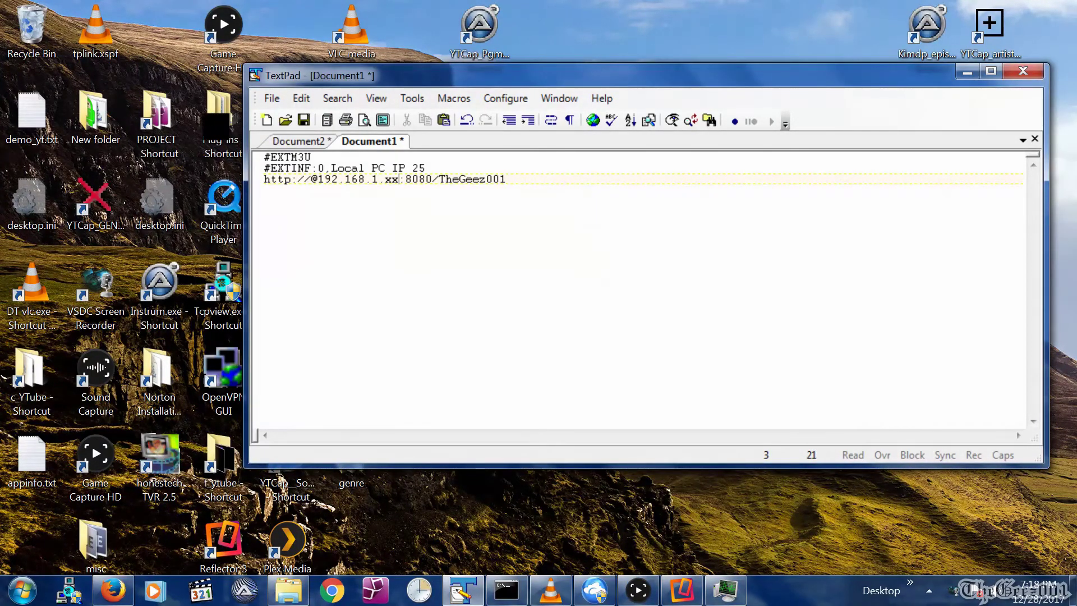
shift+click(317, 179)
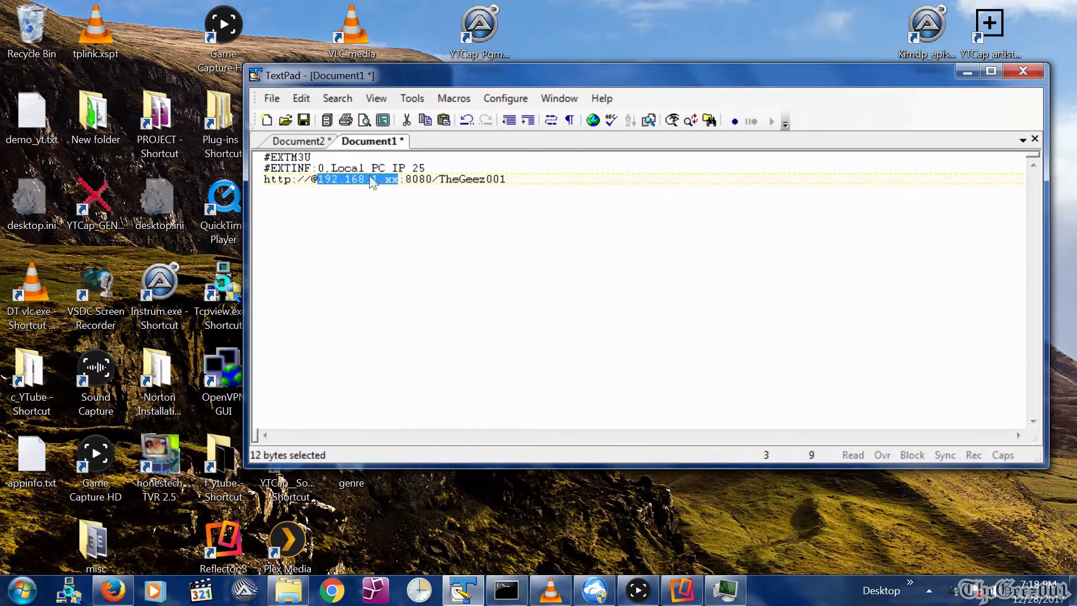
key(End)
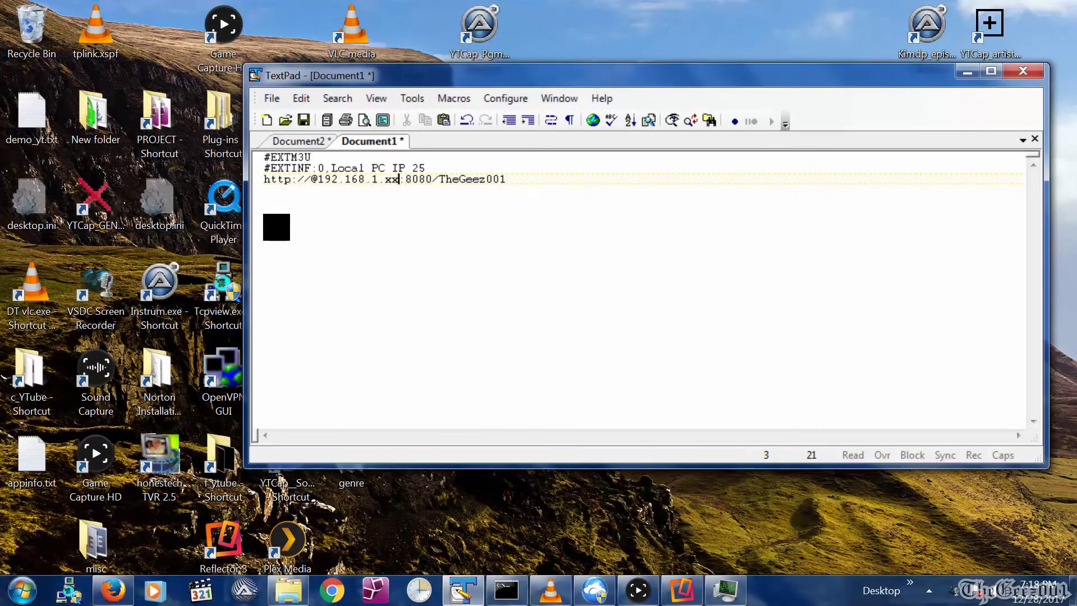
key(BackSpace)
key(BackSpace)
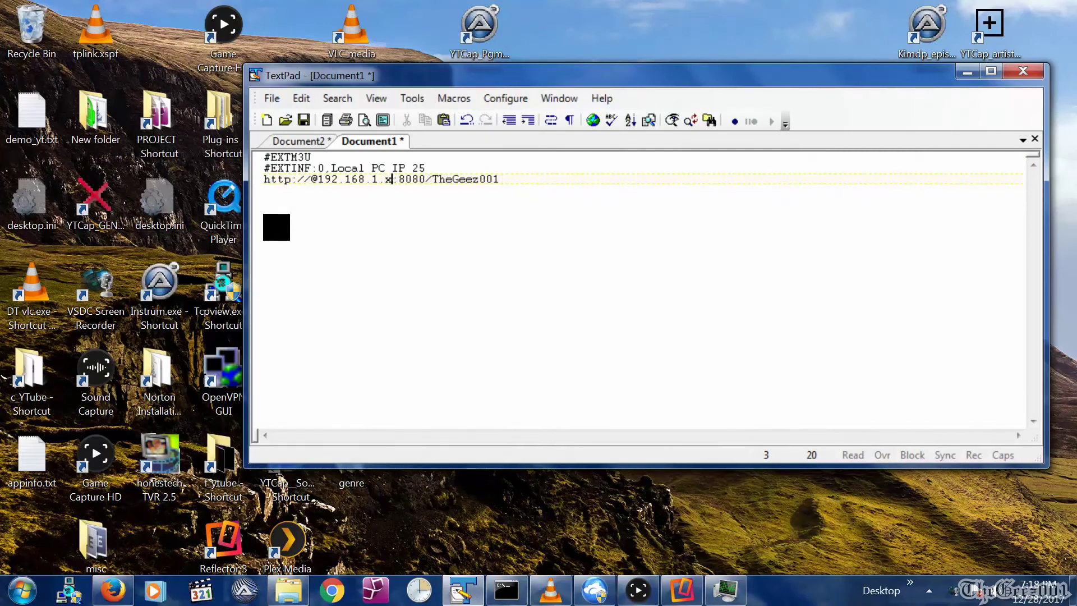
text(25)
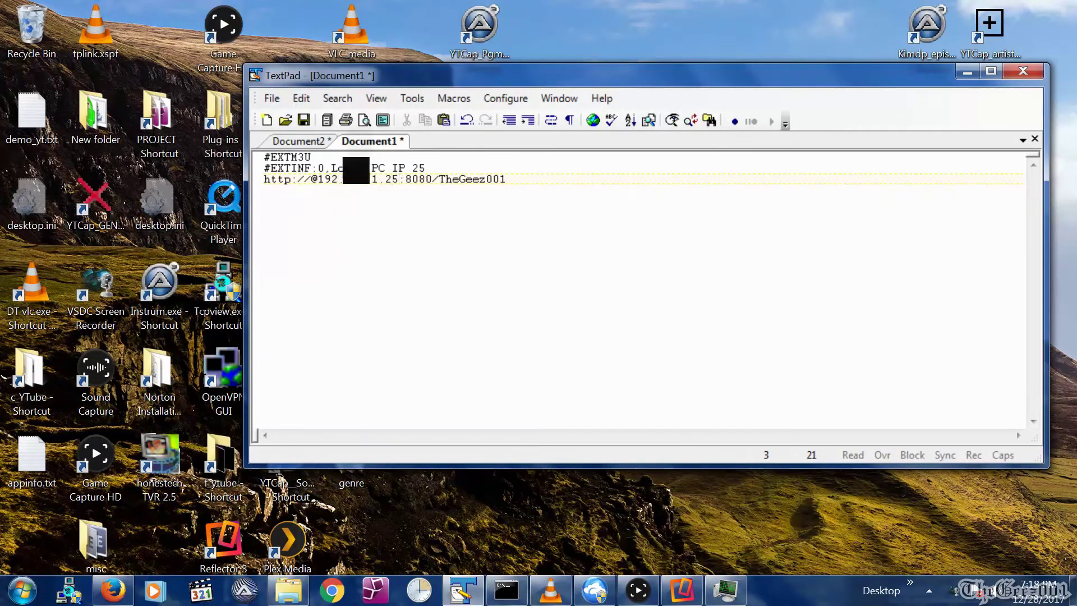
key(End)
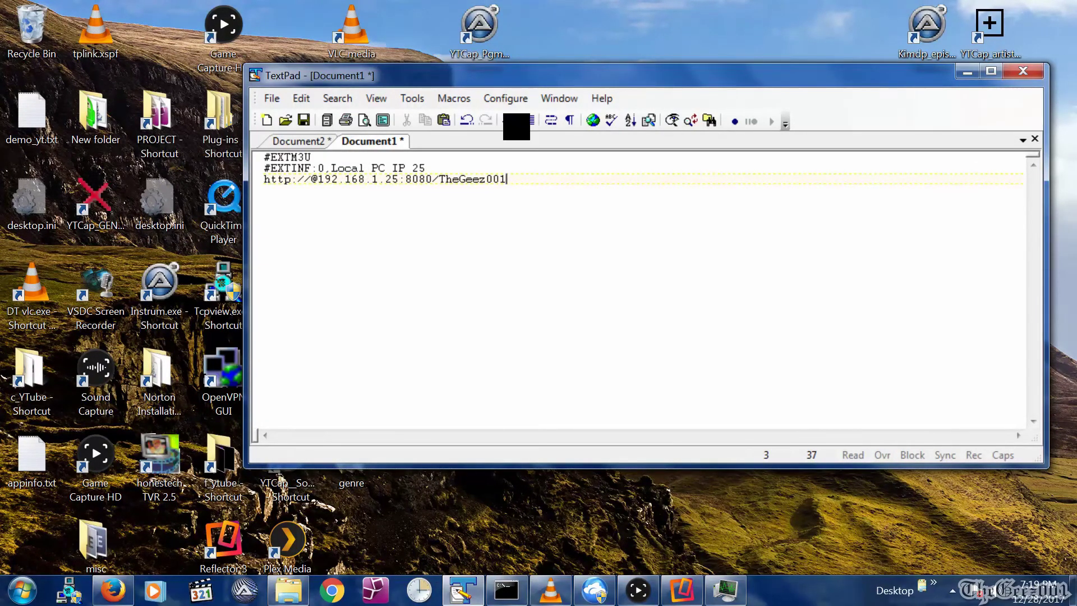
key(alt+Tab)
Create a new text document on the drive named YT_DEMO_M3U_Stream.m3u, accepting the extension change.
right_click(250, 253)
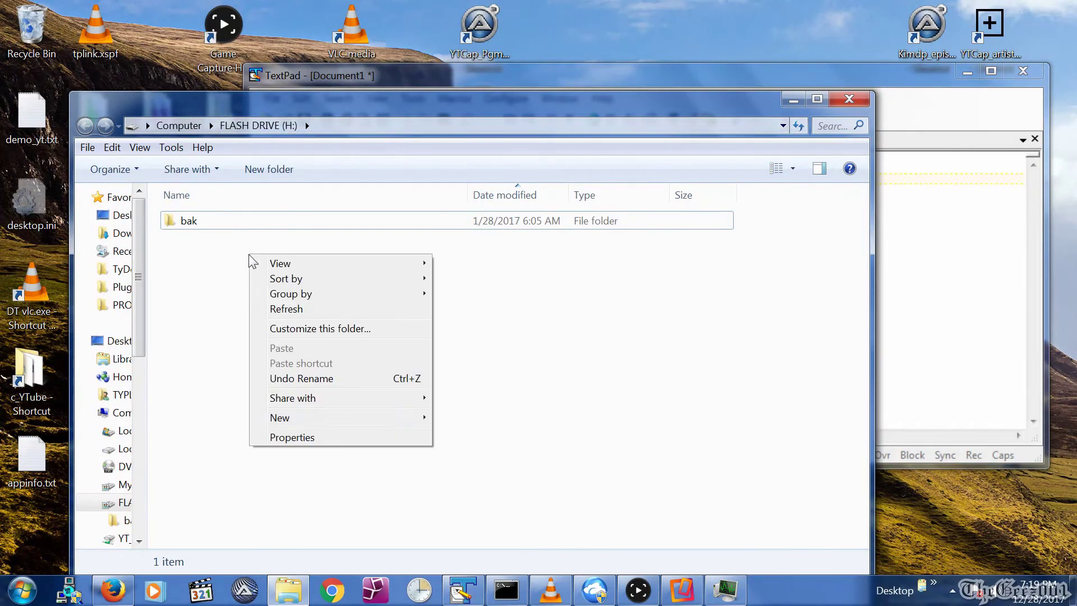
mouse_move(348, 418)
click(460, 527)
text(YT_DEMO_M#)
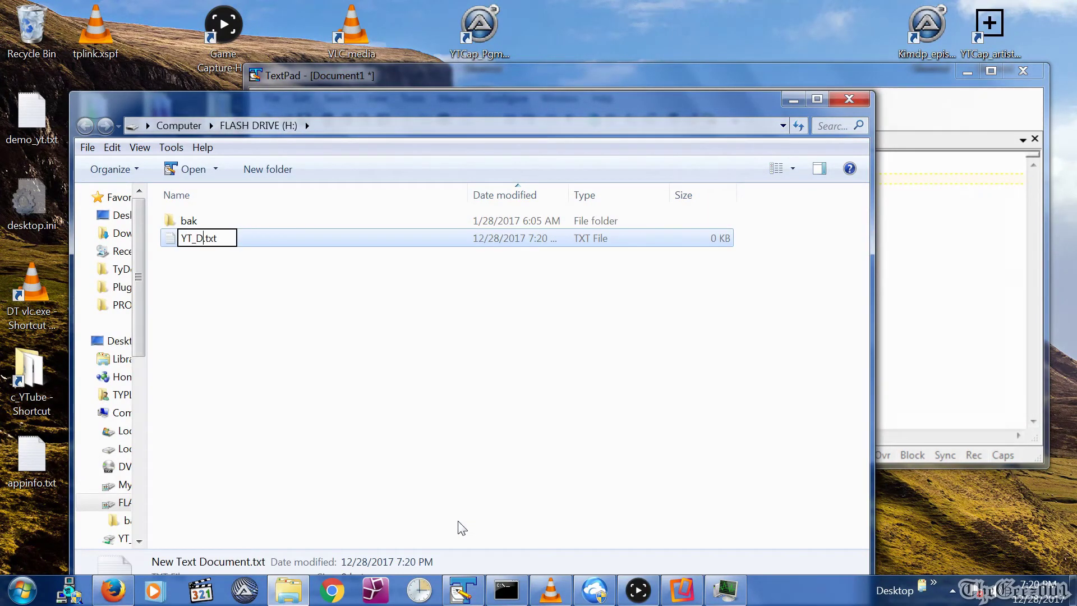
key(BackSpace)
text(3U_Stream)
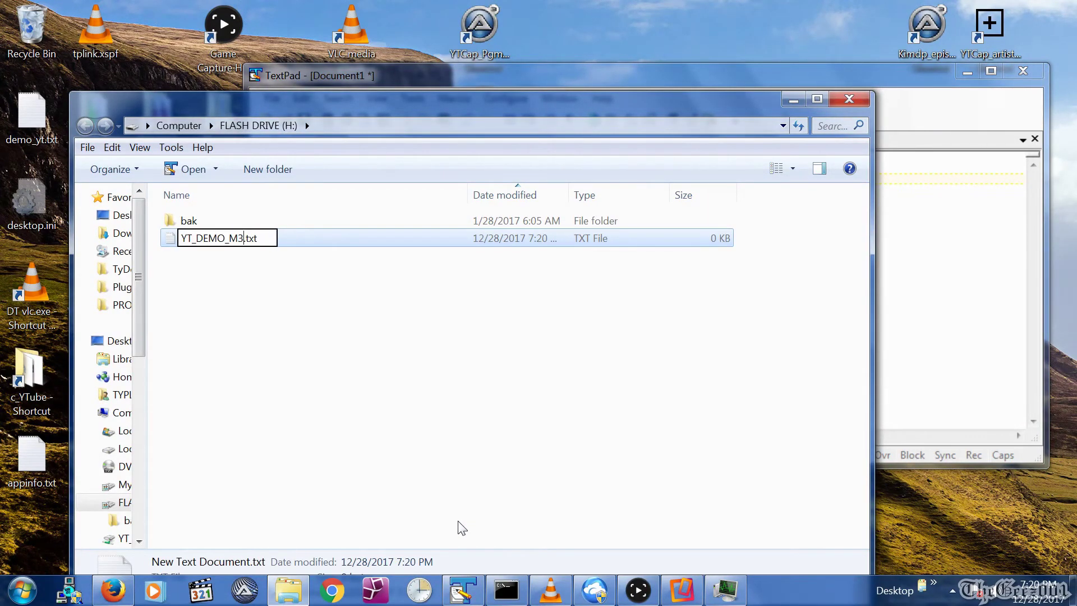
key(Delete)
key(Delete)
key(Delete)
key(Delete)
text(.m3u)
key(Return)
click(622, 303)
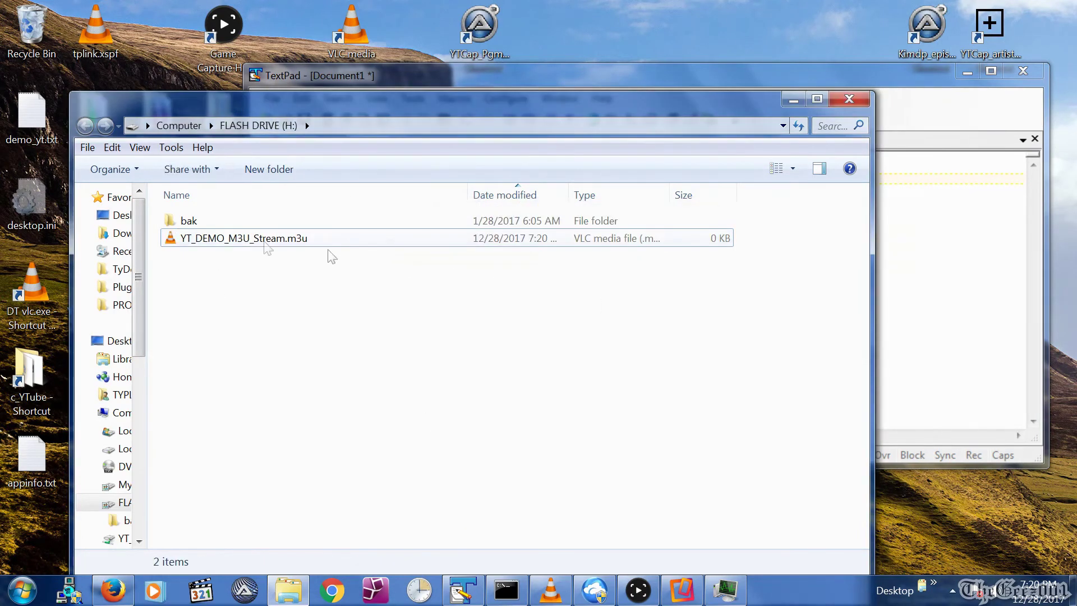
Open YT_DEMO_M3U_Stream.m3u in TextPad via Send to.
right_click(248, 234)
mouse_move(337, 354)
click(486, 457)
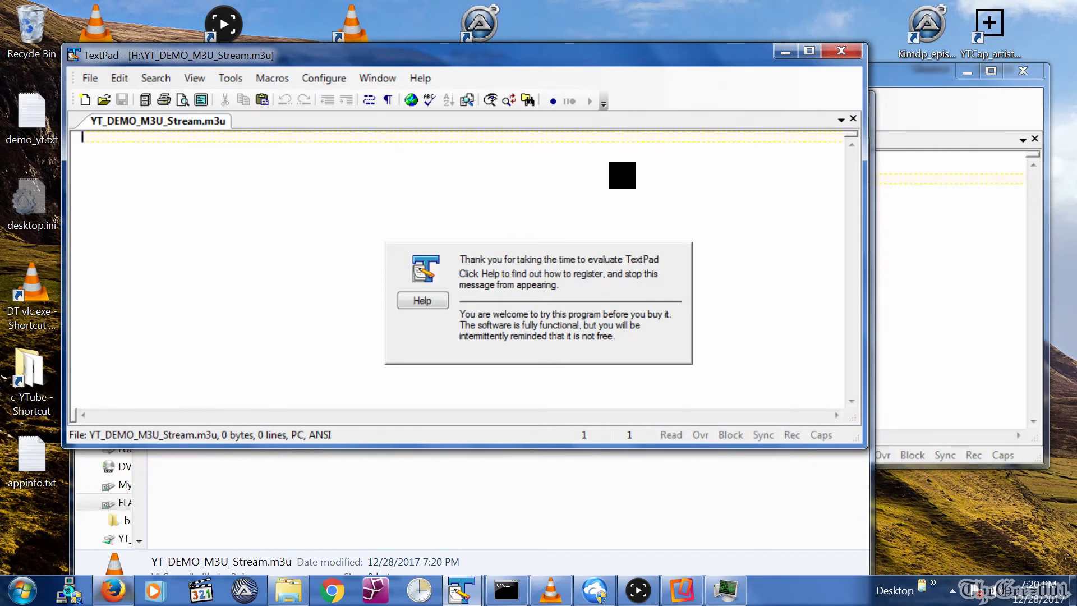
Copy Document1's three local stream lines into the .m3u file.
key(alt+Tab)
key(ctrl+a)
key(ctrl+c)
click(93, 105)
key(ctrl+v)
Append Document2's two Gulliver's Travels lines on a new line after the stream URL.
key(alt+Tab)
click(539, 180)
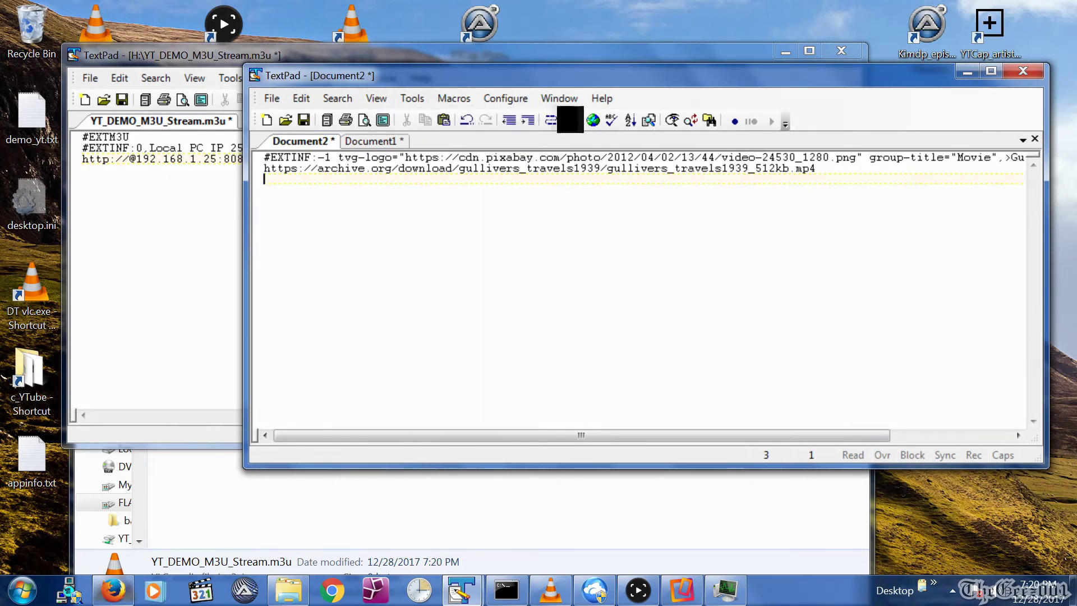
key(ctrl+a)
key(ctrl+c)
key(alt+Tab)
key(Return)
key(ctrl+v)
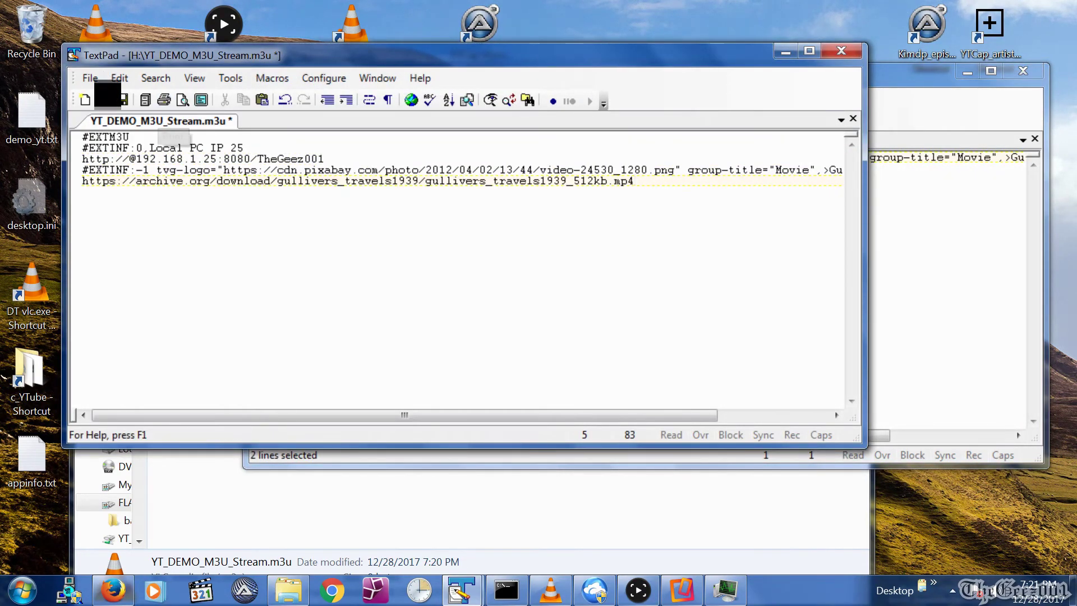
Save the .m3u playlist and minimize TextPad.
click(90, 78)
click(108, 174)
click(786, 51)
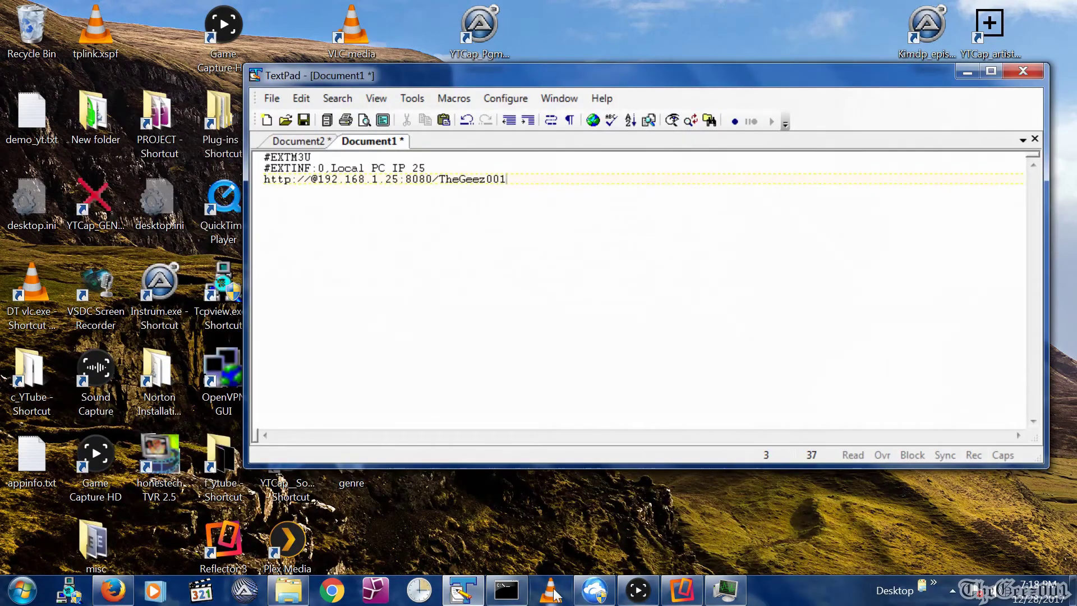
In a new VLC window, set up a stream of Virus_Fukkatsu_no_hi.mkv.
right_click(550, 589)
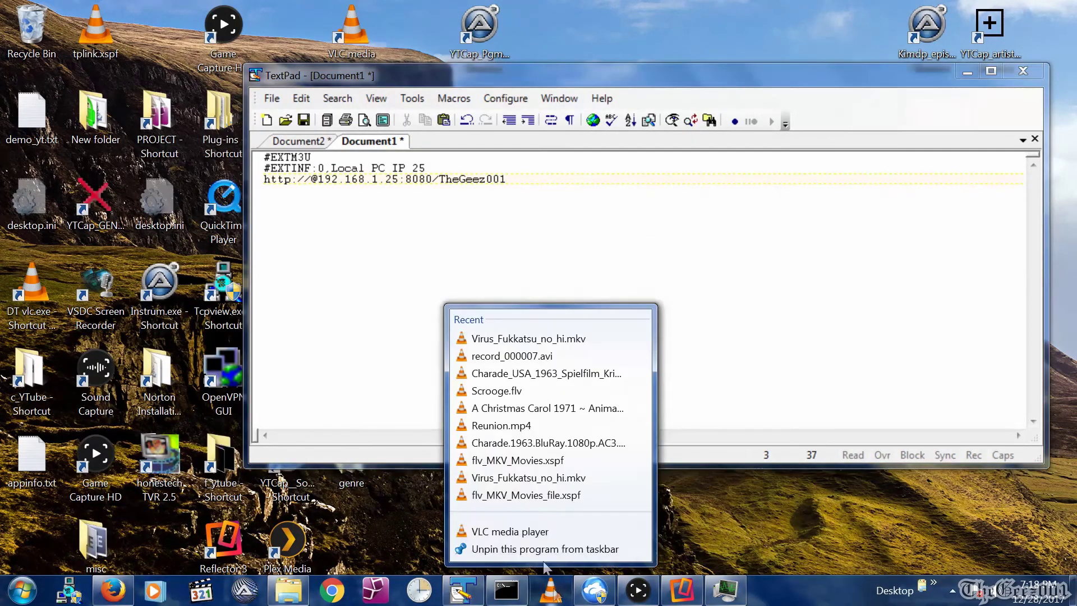
click(511, 531)
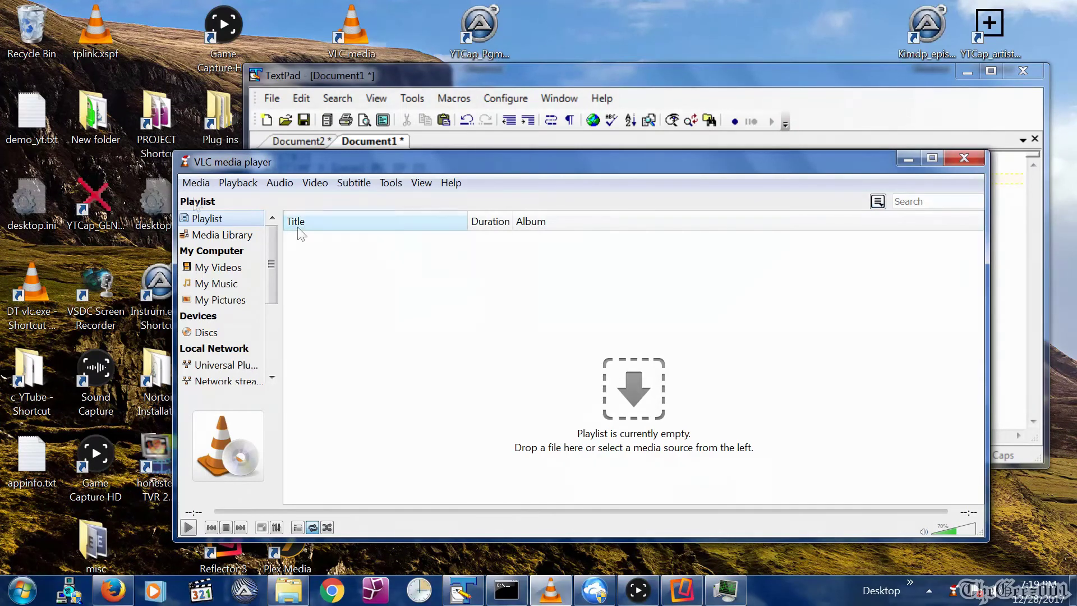
click(196, 183)
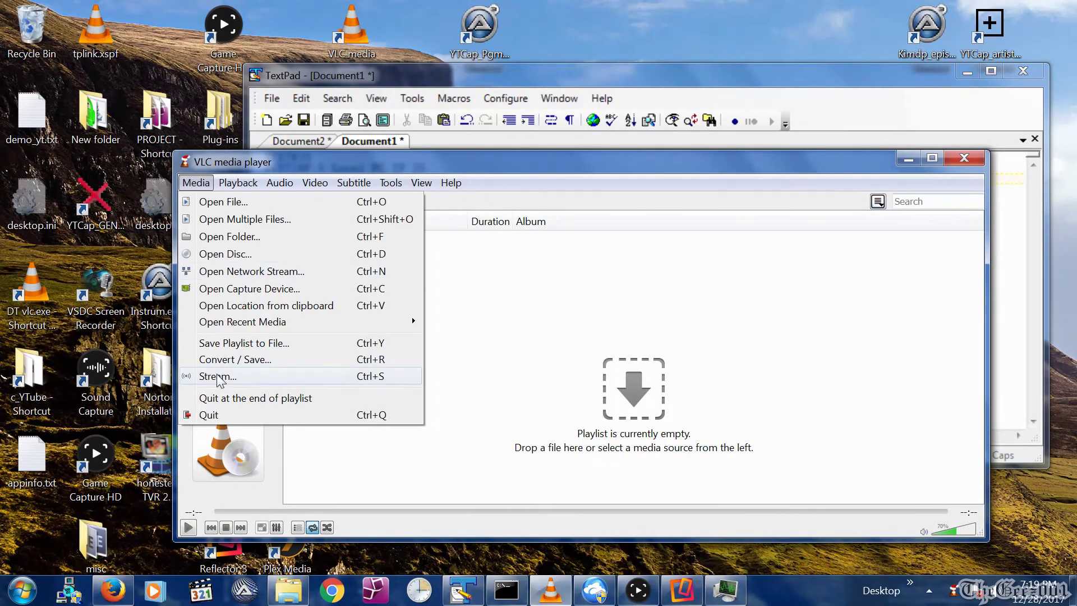
click(217, 378)
click(713, 293)
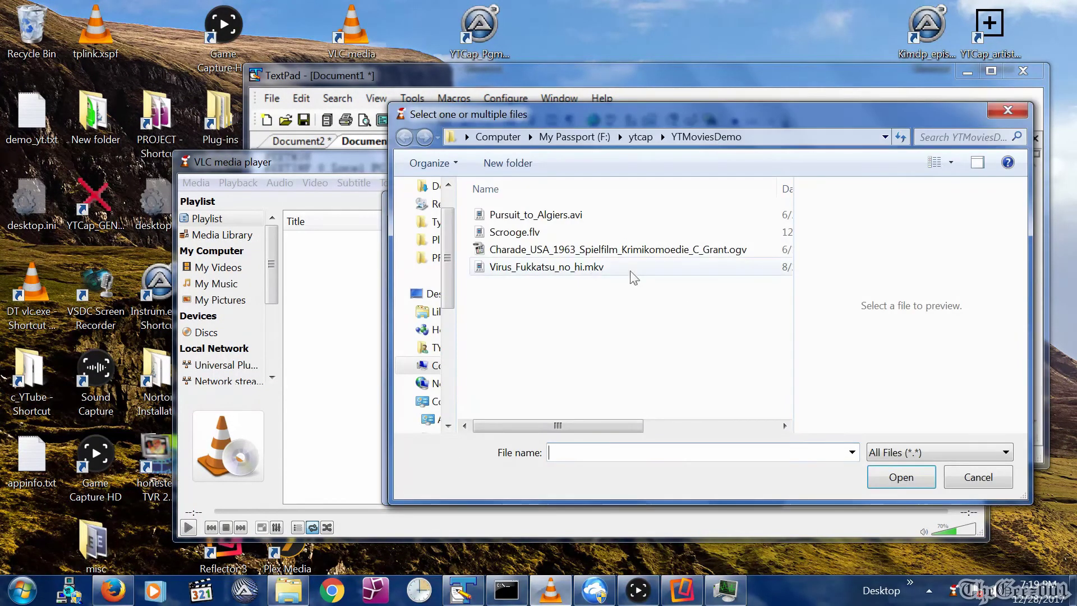
click(579, 267)
click(887, 476)
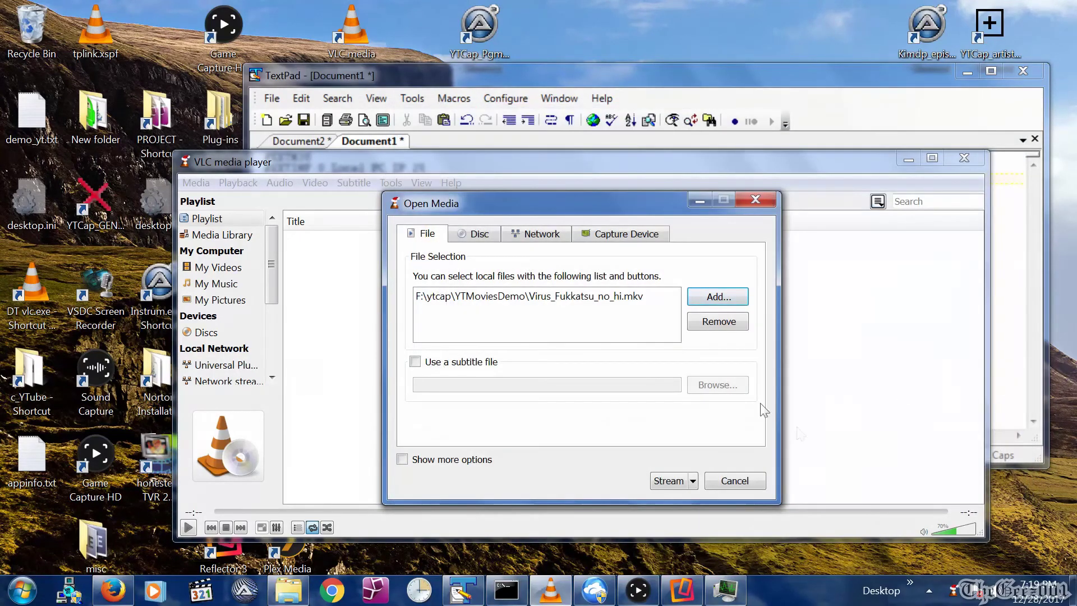
click(673, 480)
Add an HTTP destination with path TheGeez001.
click(666, 467)
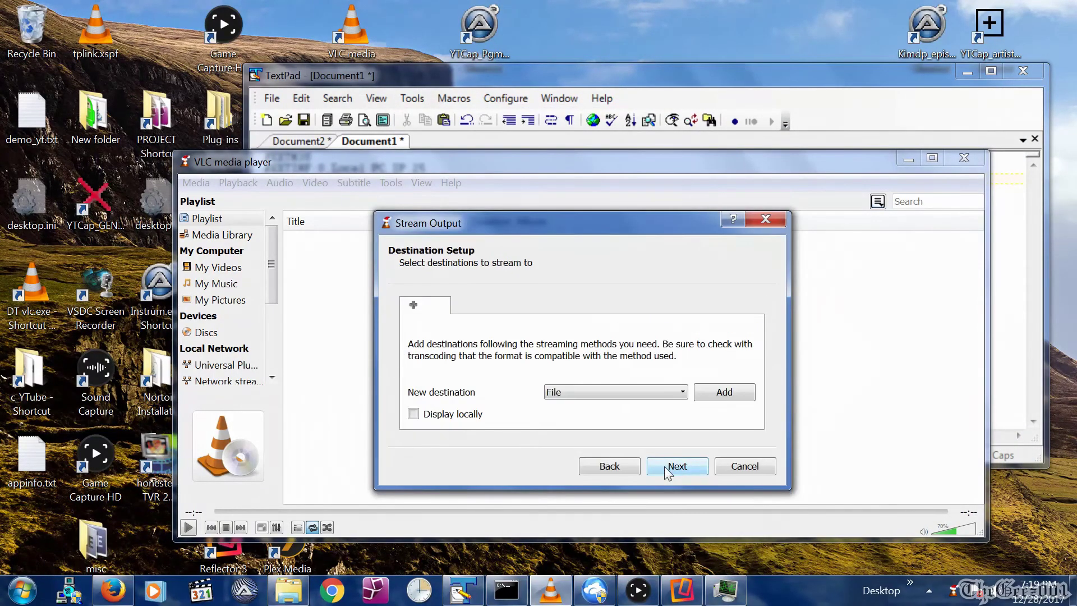
click(604, 392)
click(584, 402)
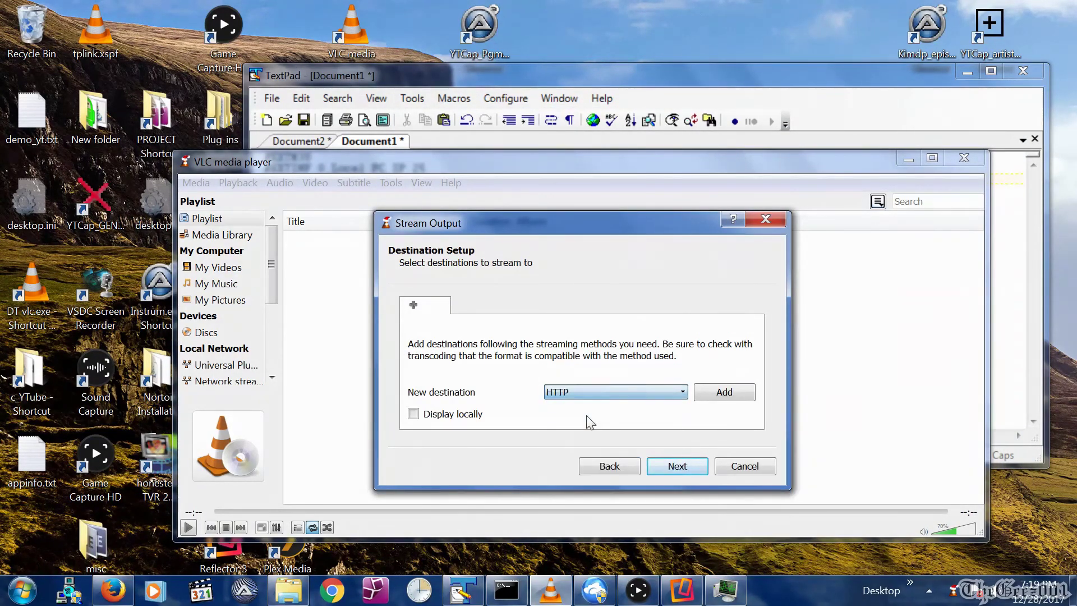
click(729, 393)
text(TheGeez001)
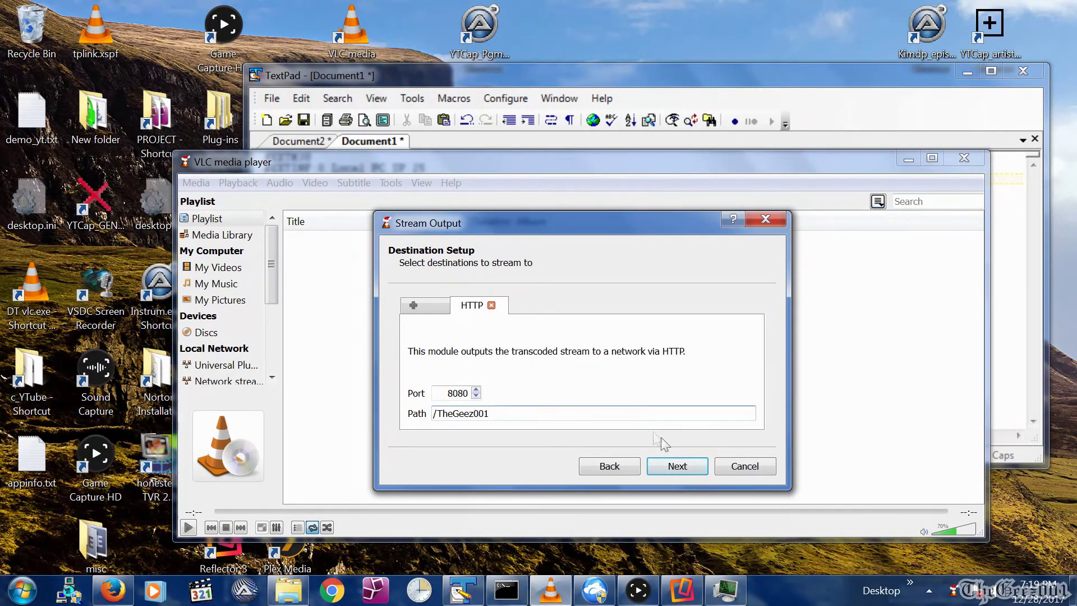
click(677, 466)
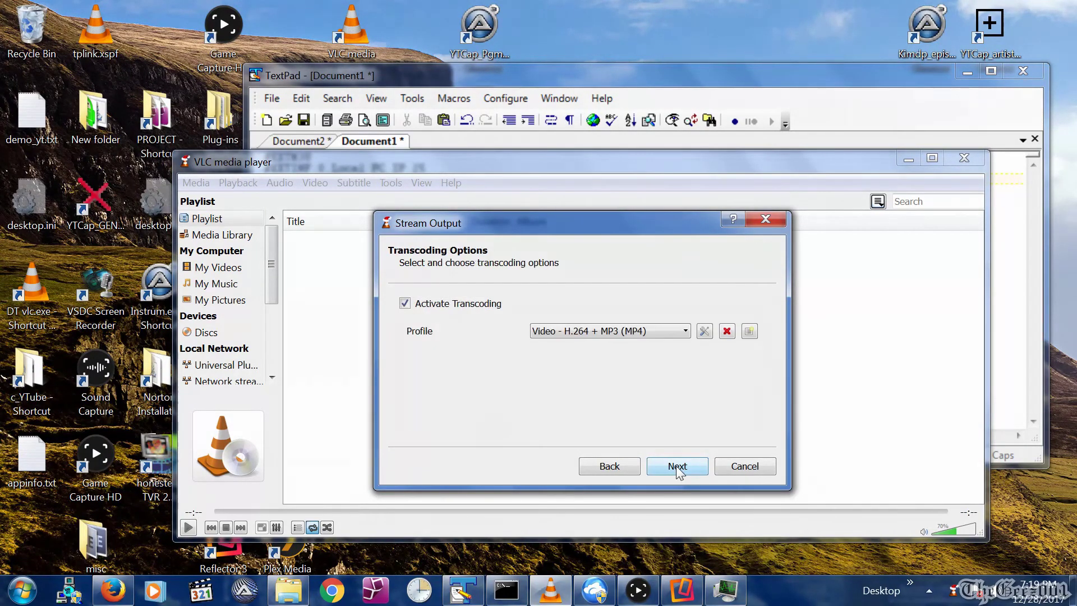
Pick the 'Video - H.264 + MP3 (TS)' profile and start the stream.
click(612, 331)
click(615, 368)
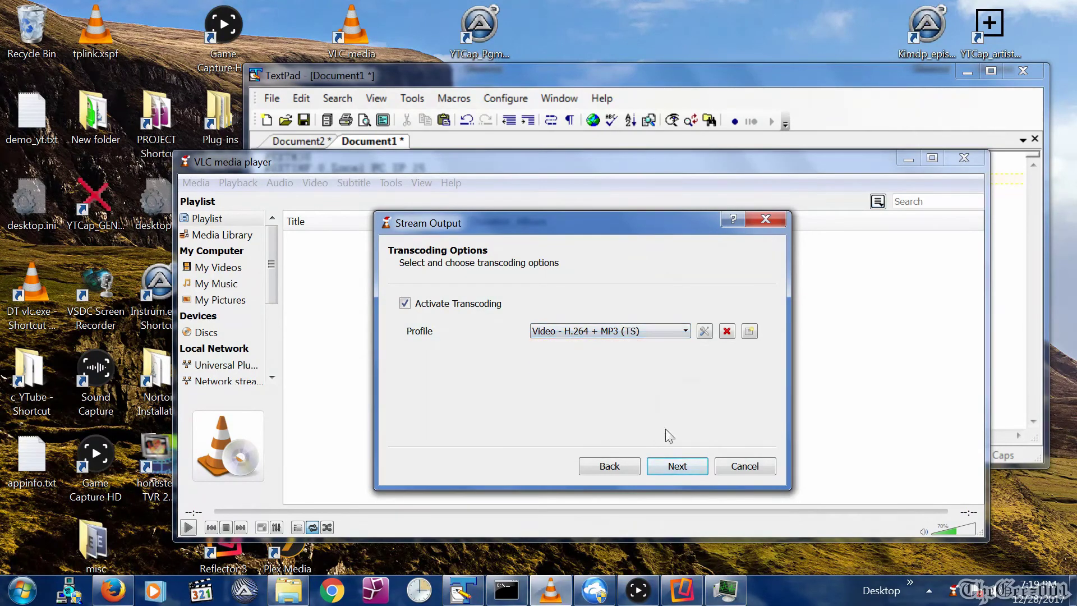
click(676, 468)
click(679, 467)
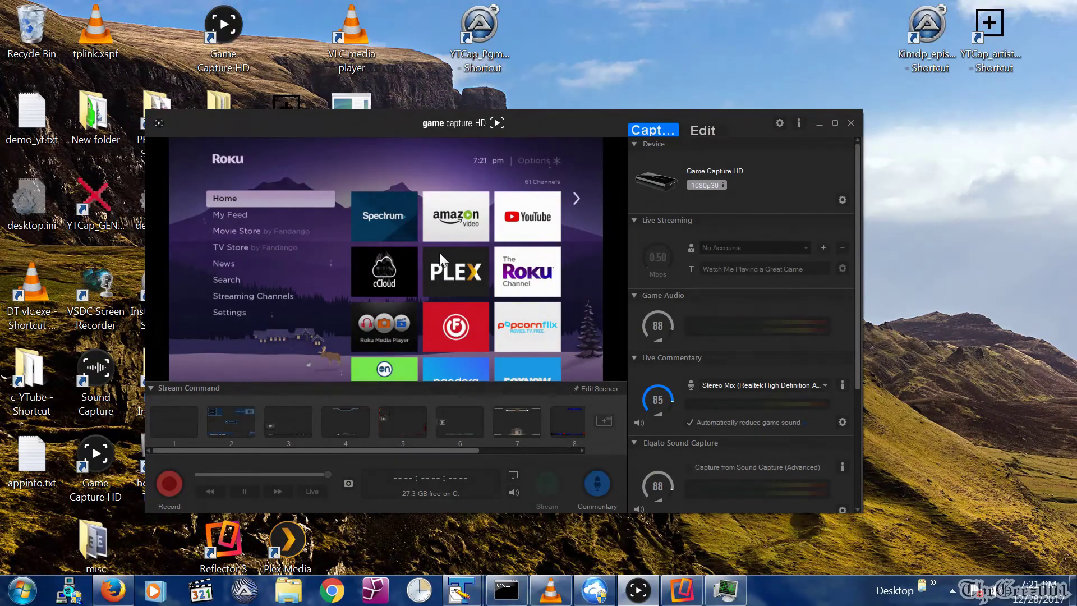
Maximize the Game Capture HD window and show the Roku capture full screen.
click(835, 123)
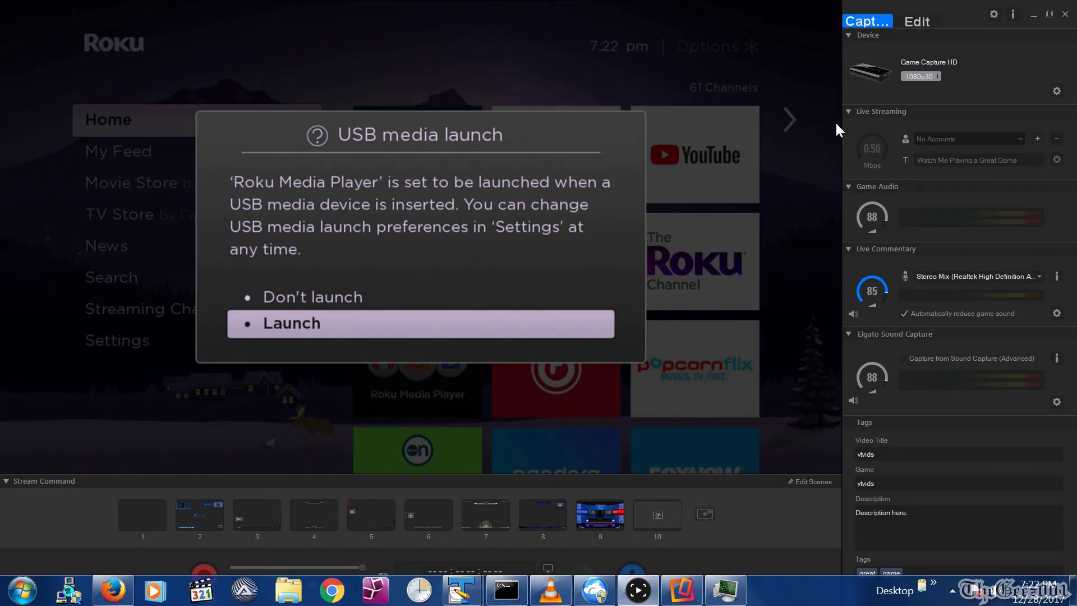
double_click(836, 124)
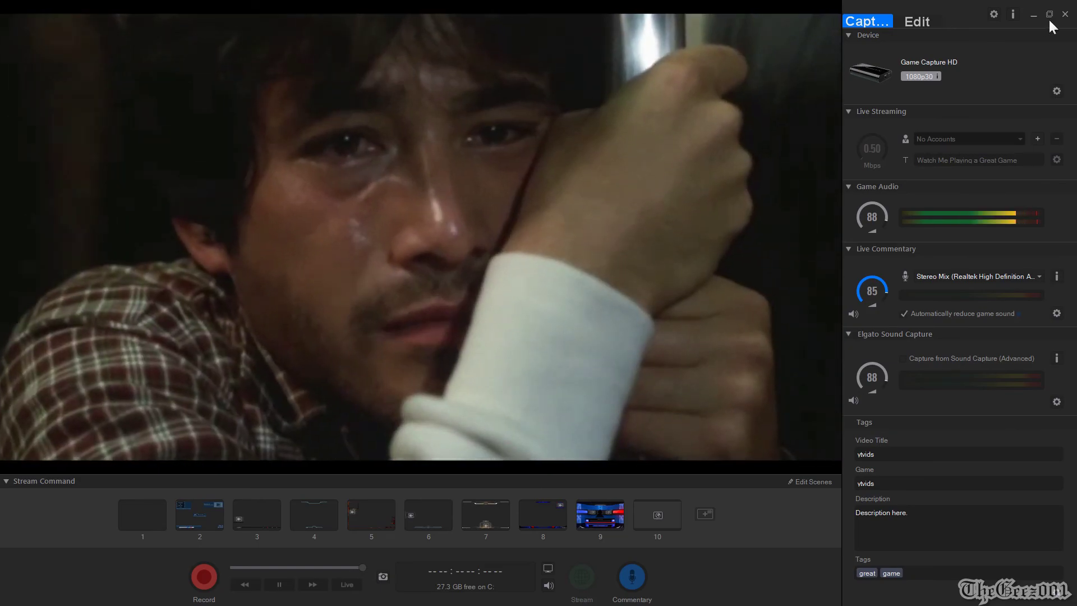
Exit full screen and restore the Game Capture HD window to normal size.
click(1049, 15)
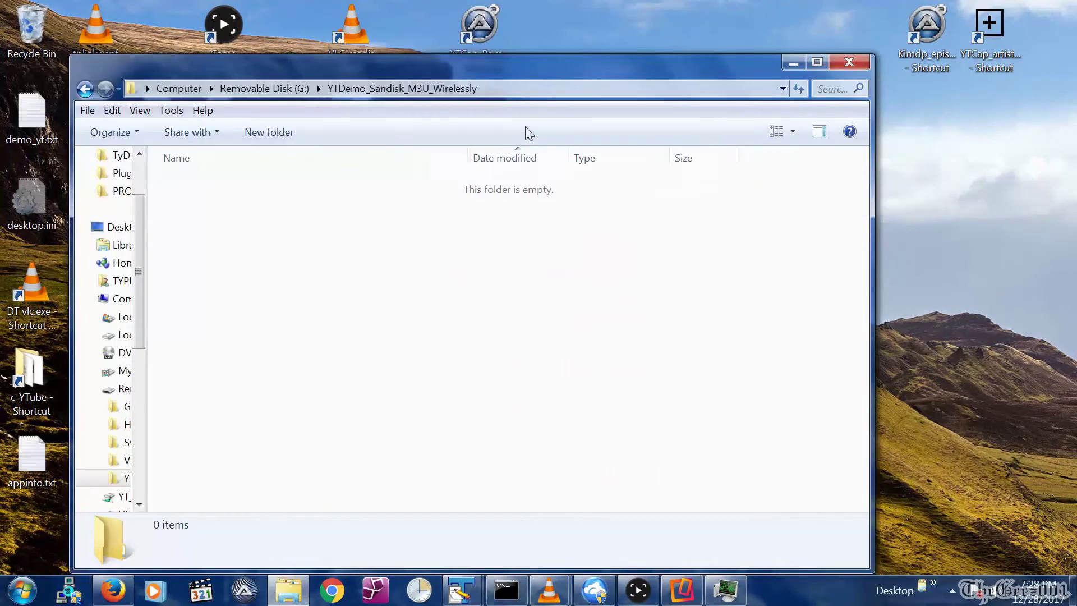
Save the playlist as YT_DEMO_M3U_Stream.m3u in G:\YTDemo_Sandisk_M3U_Wirelessly and close TextPad.
click(517, 90)
key(ctrl+c)
click(571, 544)
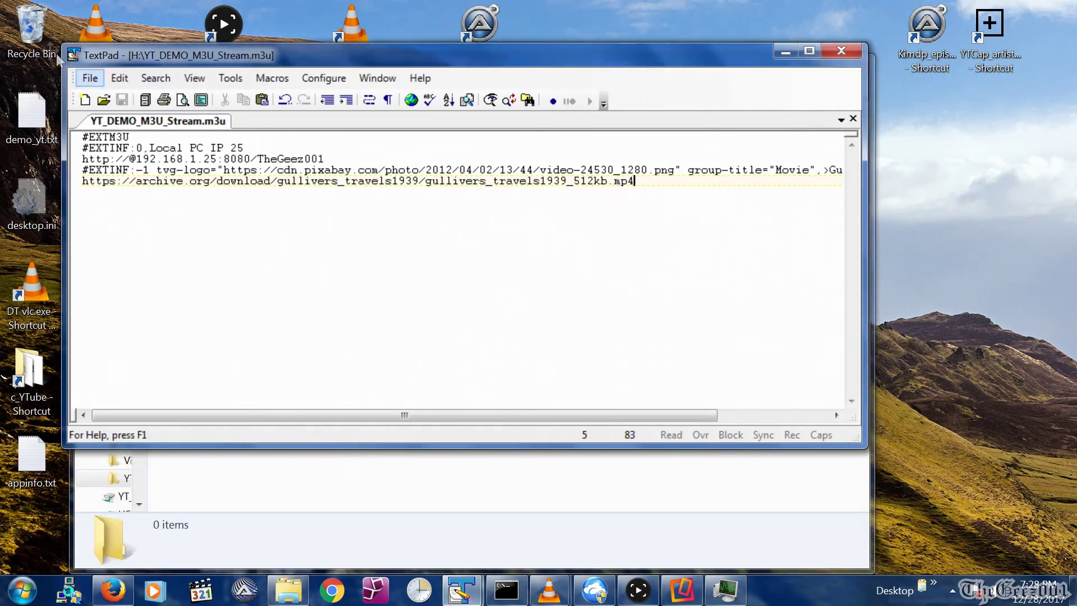
key(F12)
key(ctrl+v)
key(Escape)
key(alt+f)
key(a)
key(Escape)
key(F12)
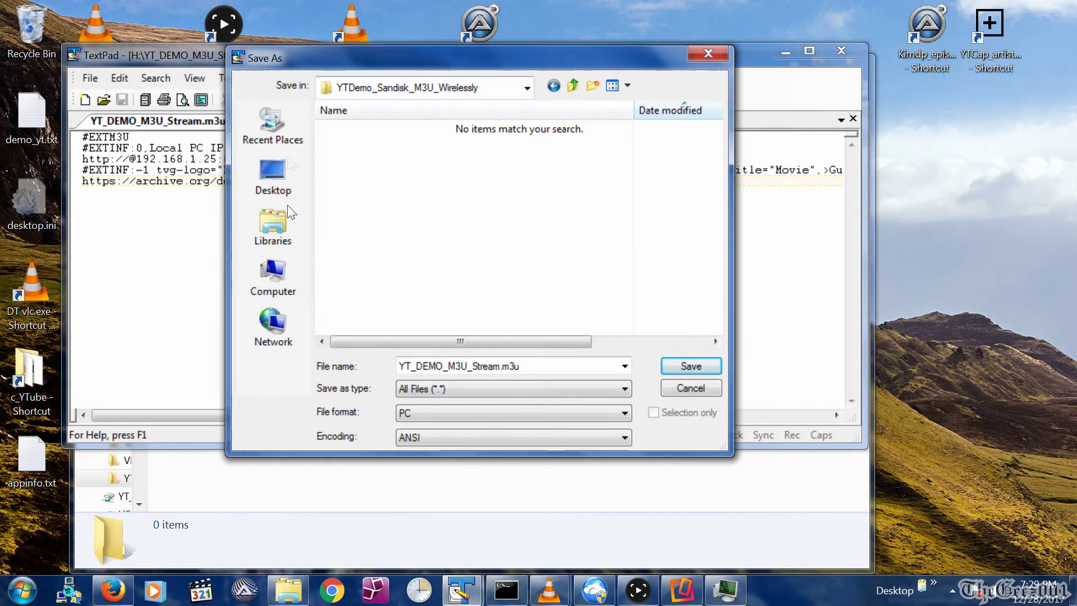
key(BackSpace)
key(Return)
key(Return)
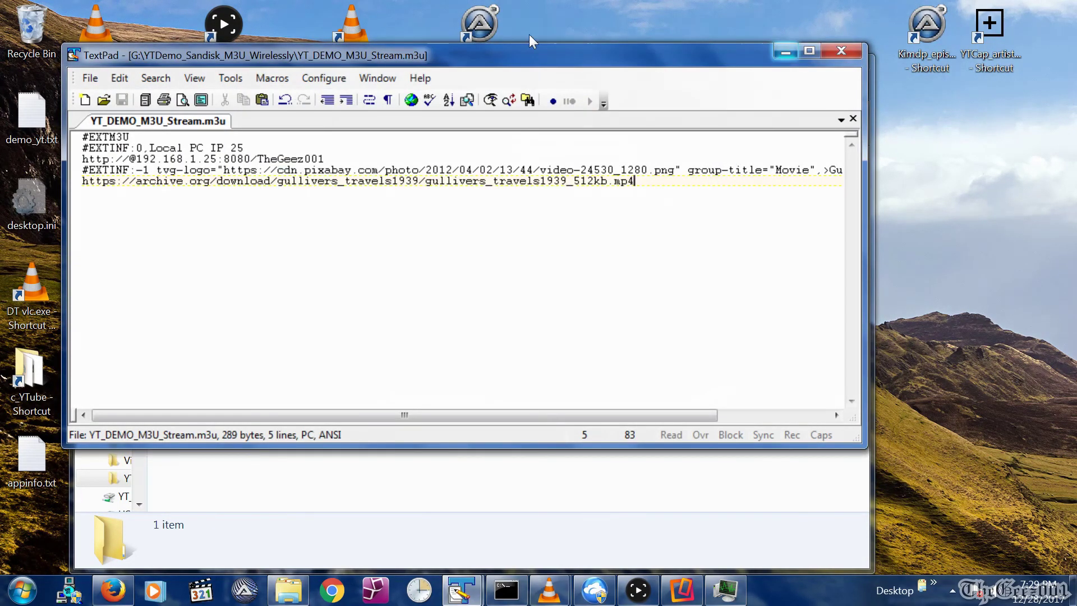
key(alt+F4)
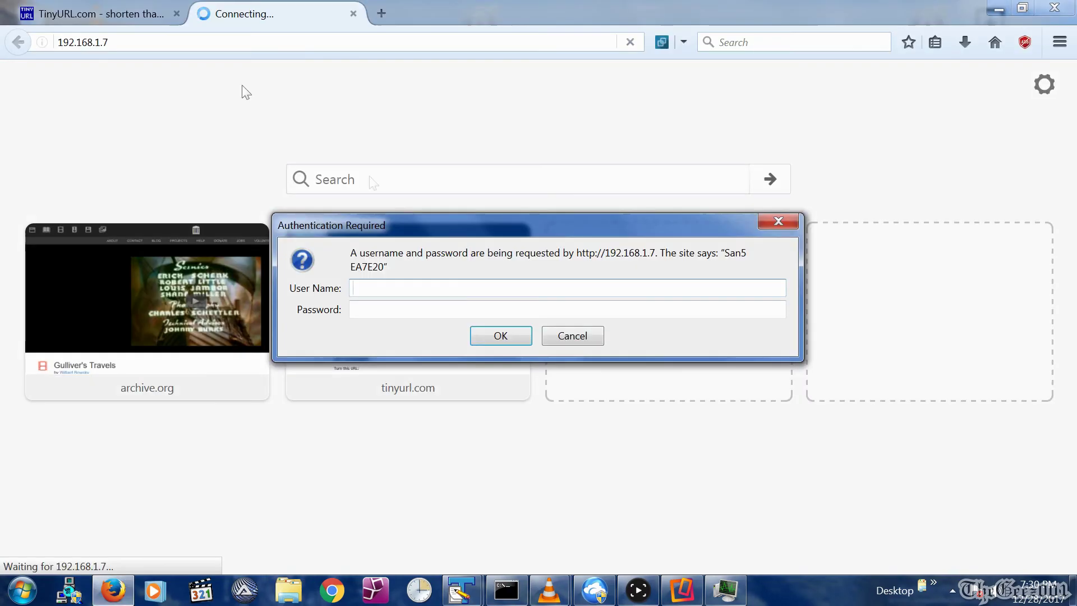
Sign in to the SanDisk wireless stick with its username and password.
text(owner)
key(Tab)
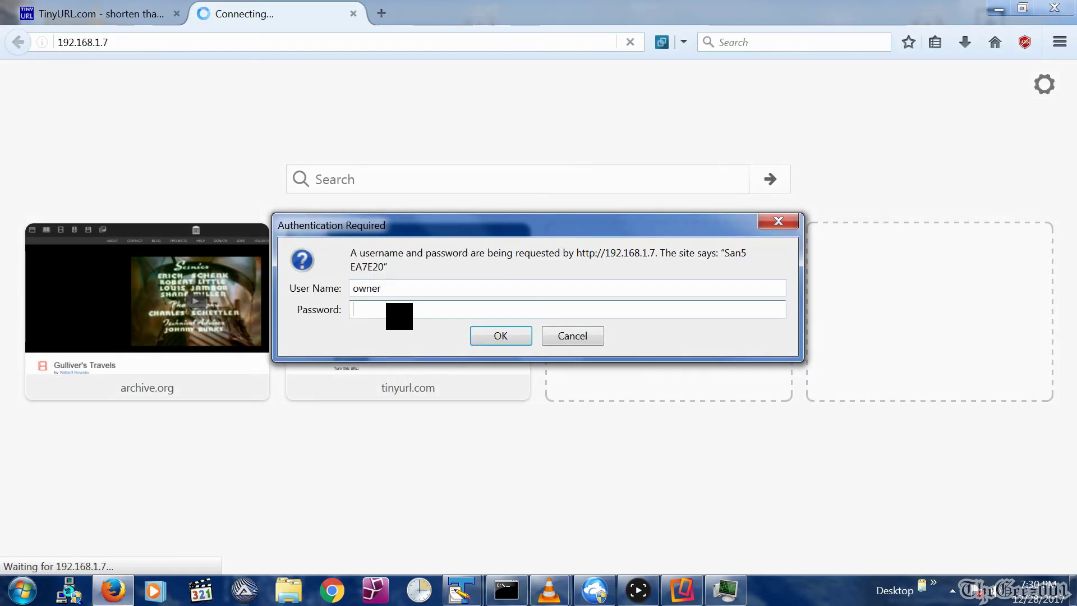
key(Return)
Copy the web link of YT_DEMO_M3U_Stream.m3u from the YTDemo_Sandisk_M3U_Wirelessly folder.
click(193, 361)
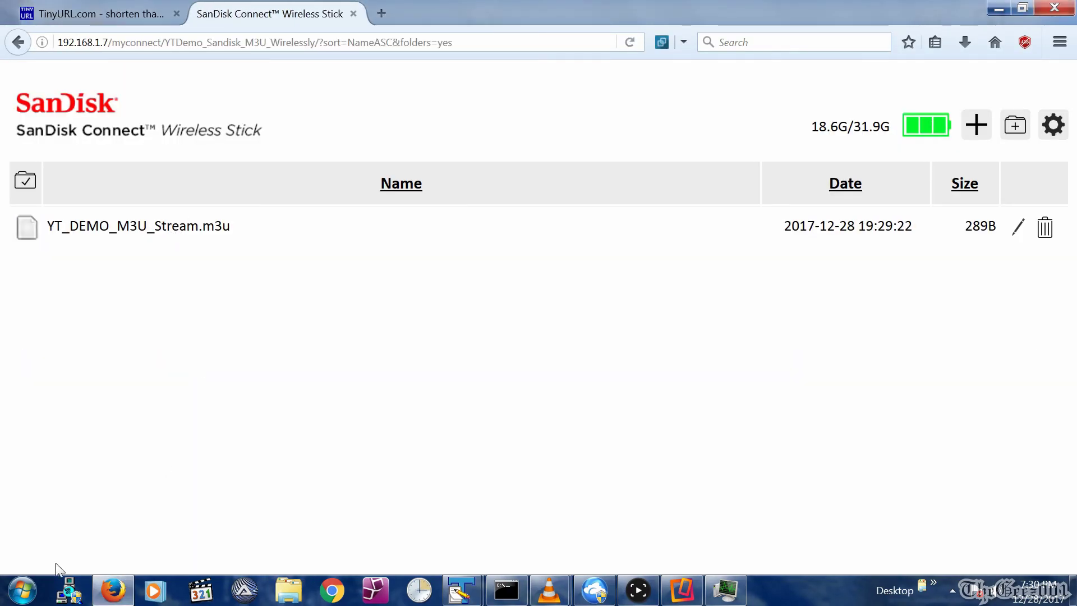
right_click(149, 234)
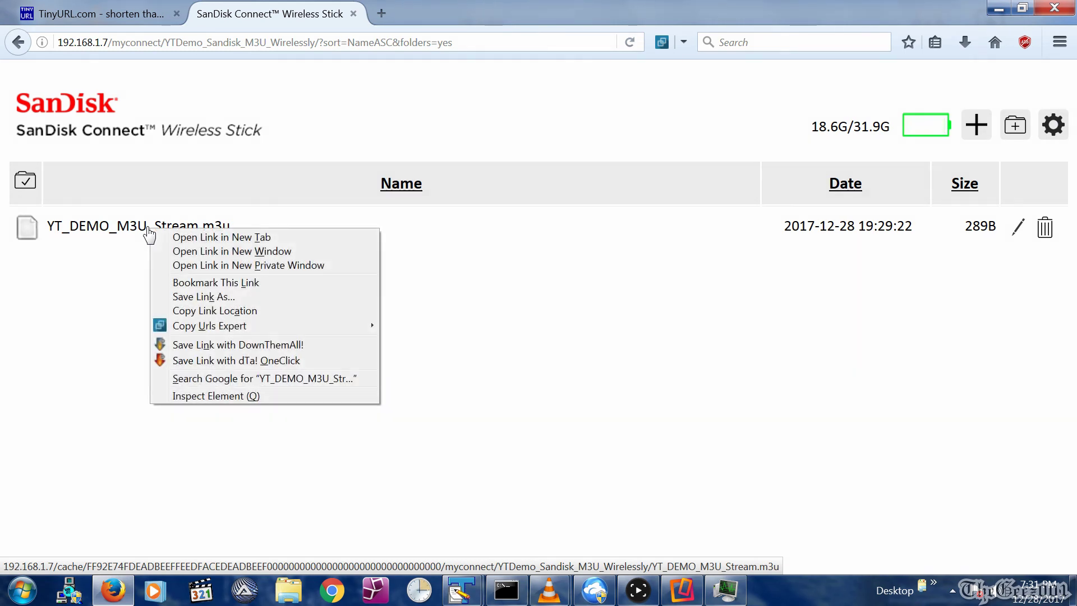
click(197, 310)
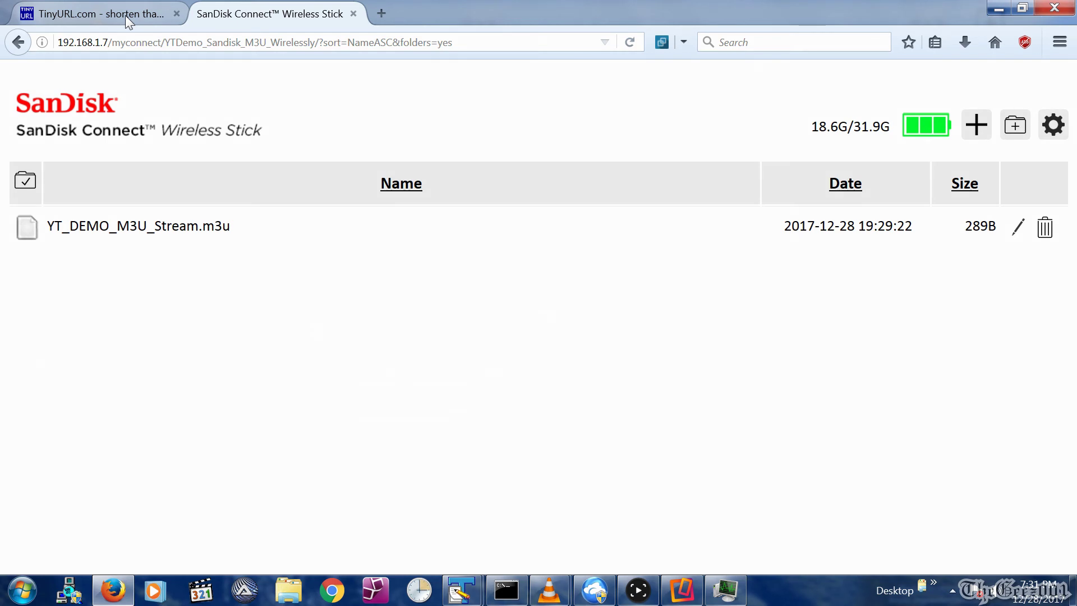
click(125, 15)
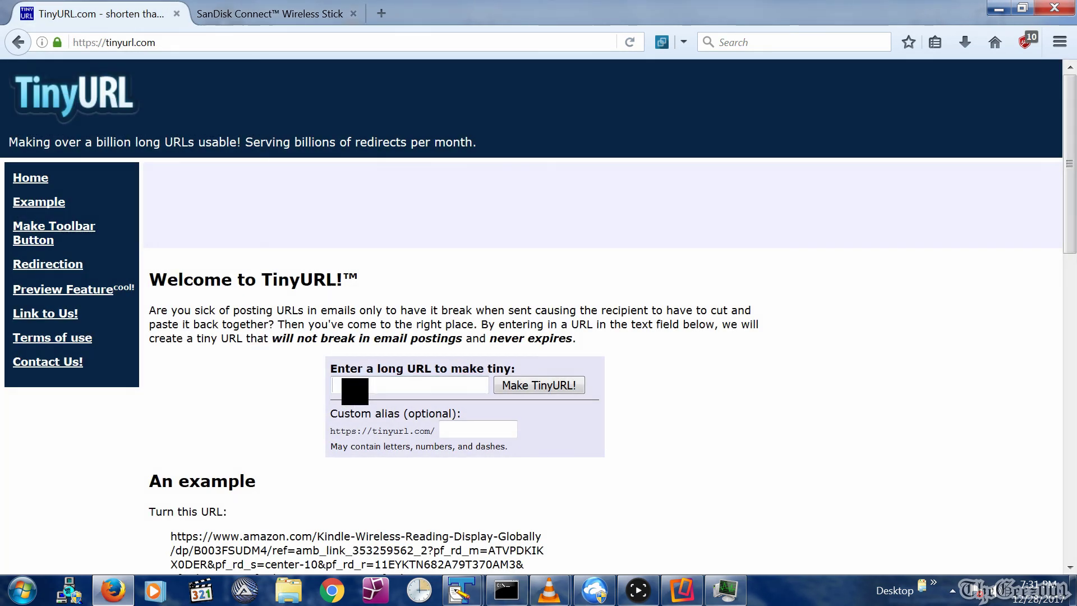
click(540, 385)
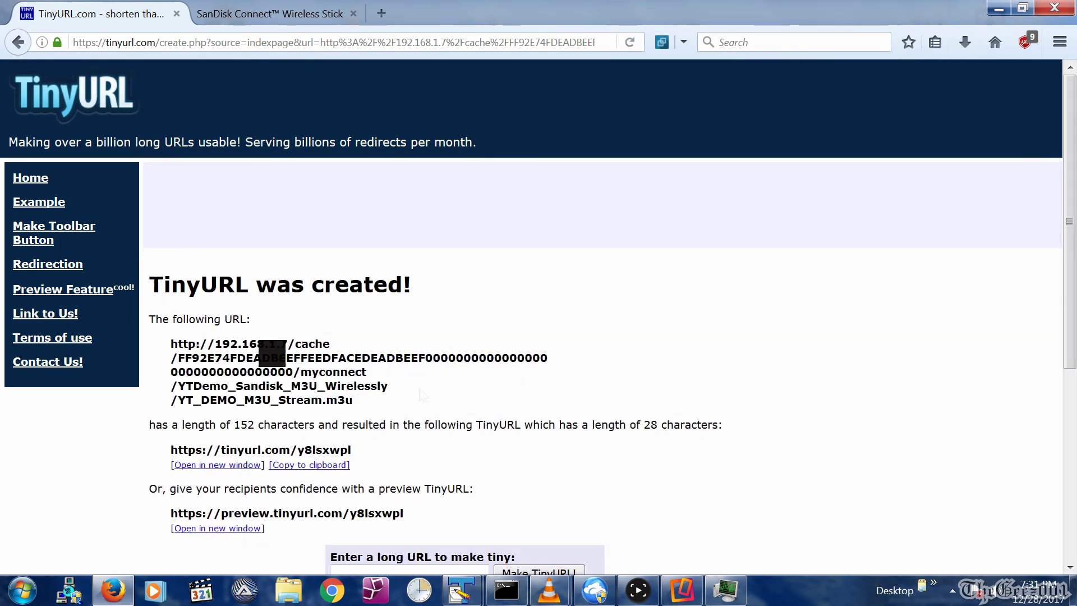
drag(363, 453, 222, 451)
key(alt+Tab)
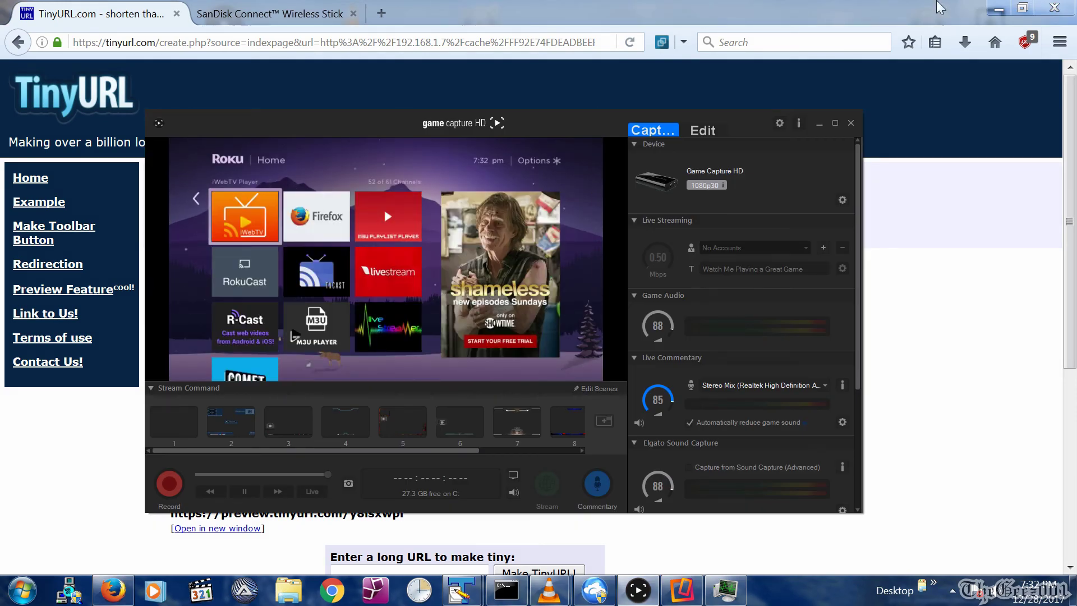
Maximise the Roku capture and view it full screen while the YT_DEMO_M3U Local PC IP 25 stream plays.
click(835, 122)
double_click(834, 125)
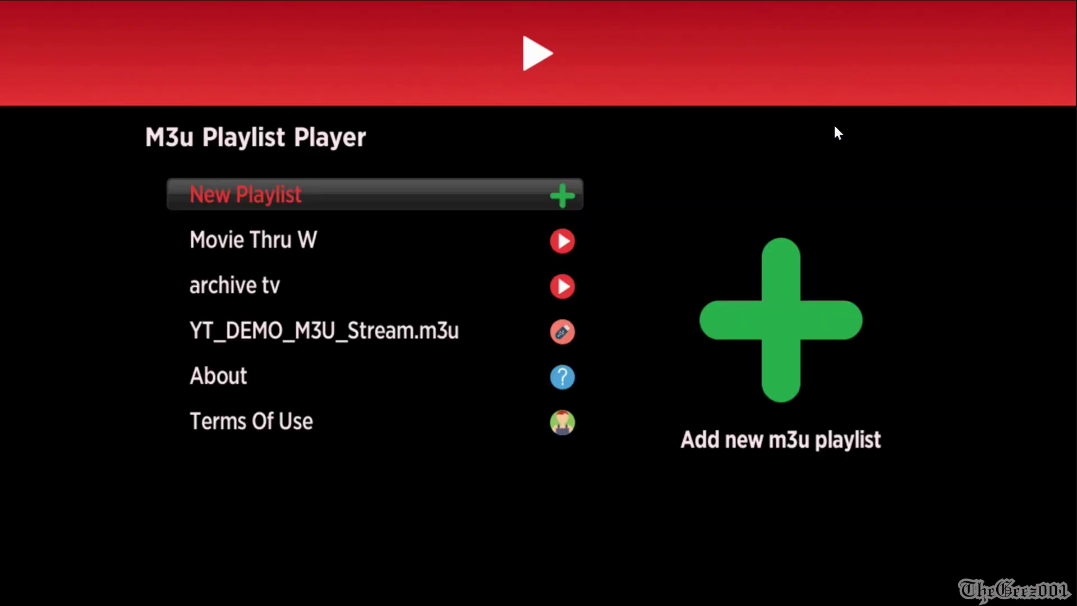
double_click(833, 123)
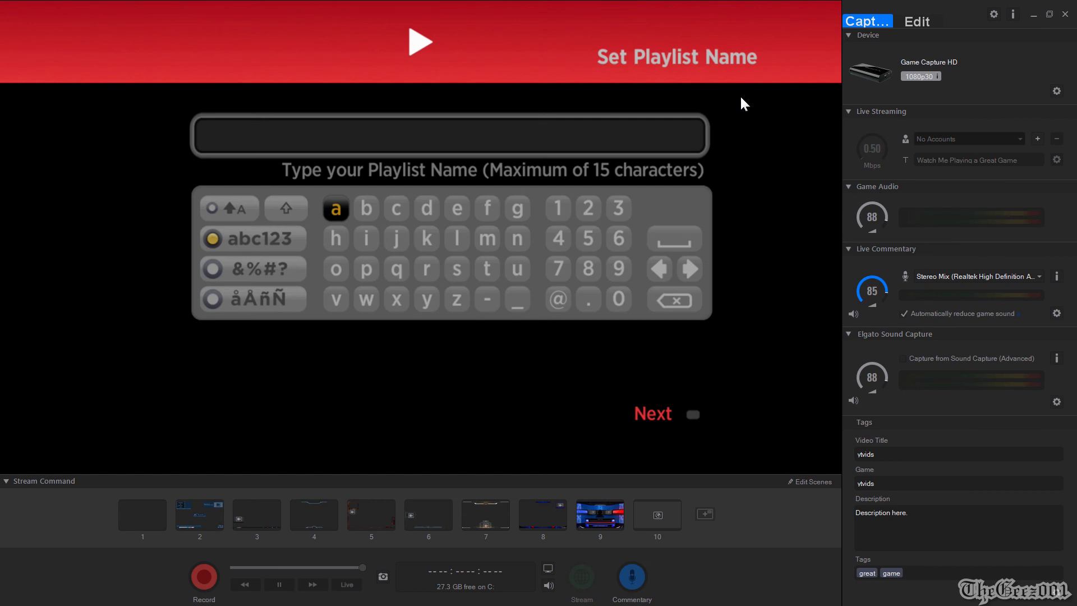
double_click(740, 98)
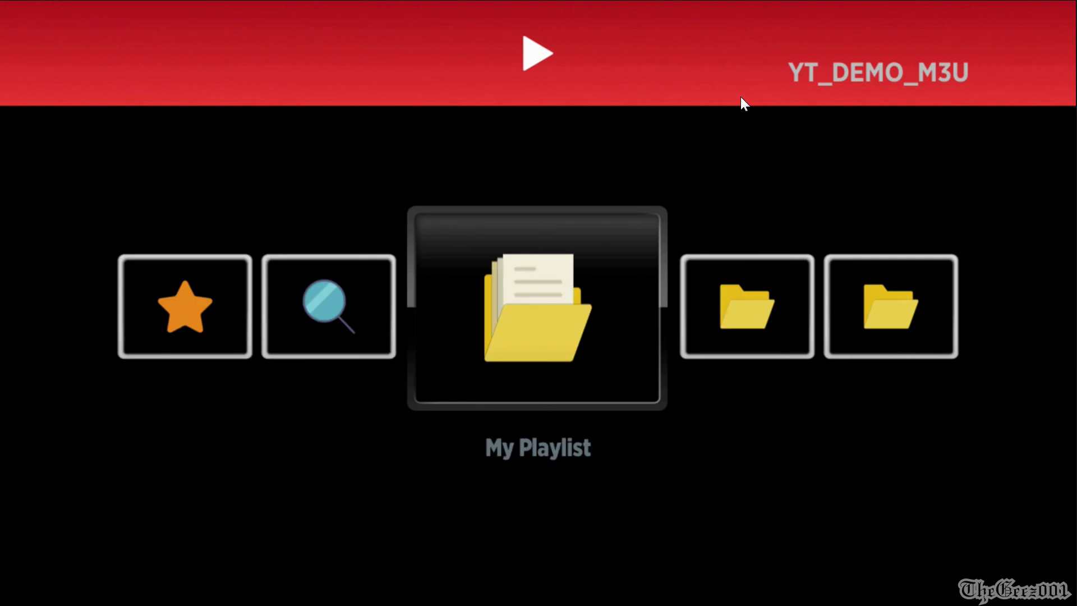
key(Escape)
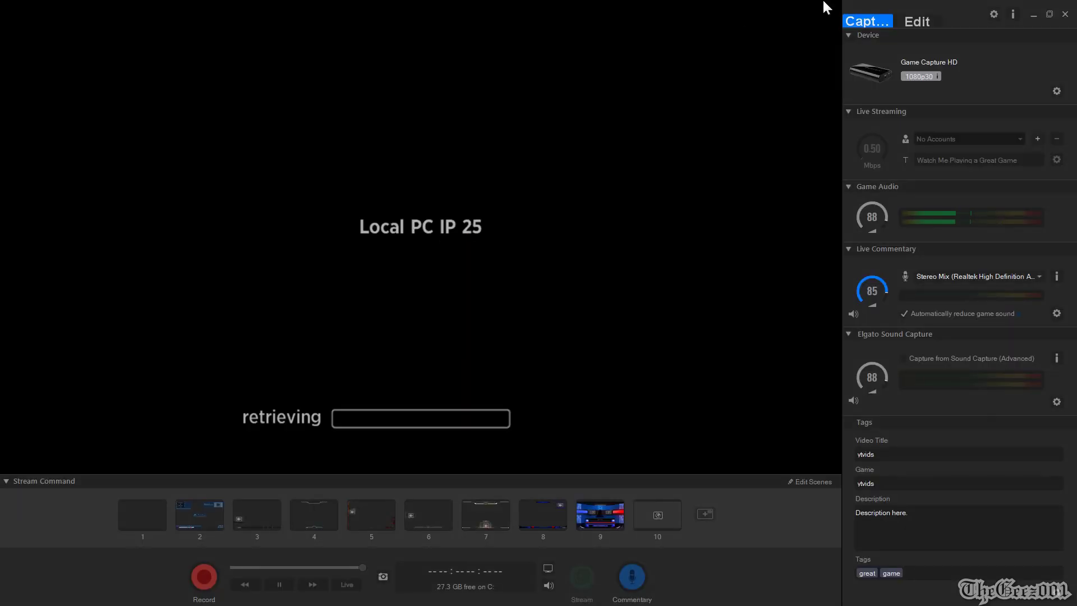
double_click(826, 7)
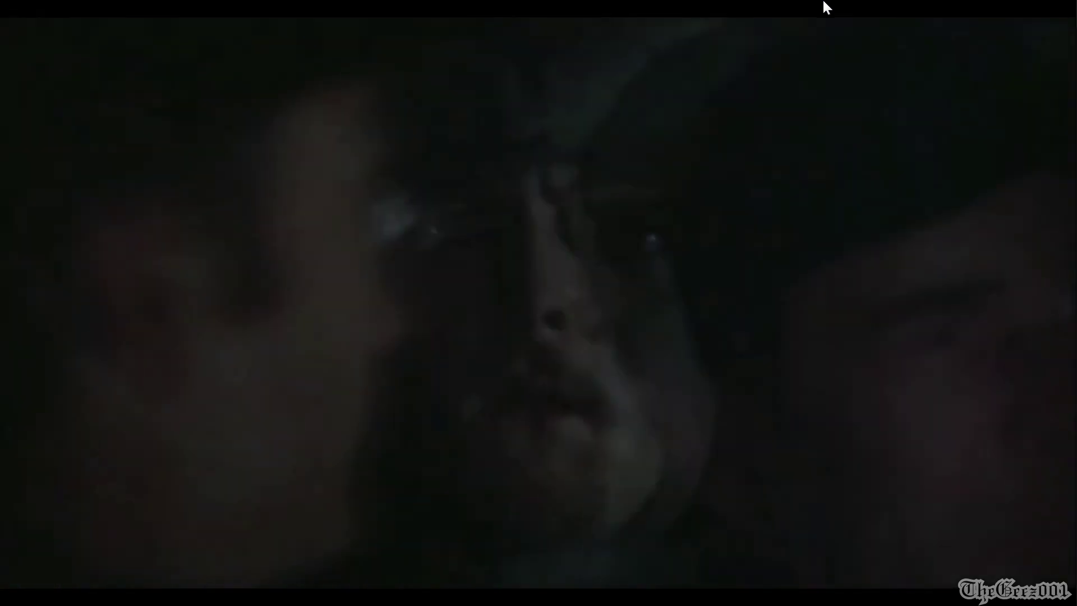
double_click(823, 7)
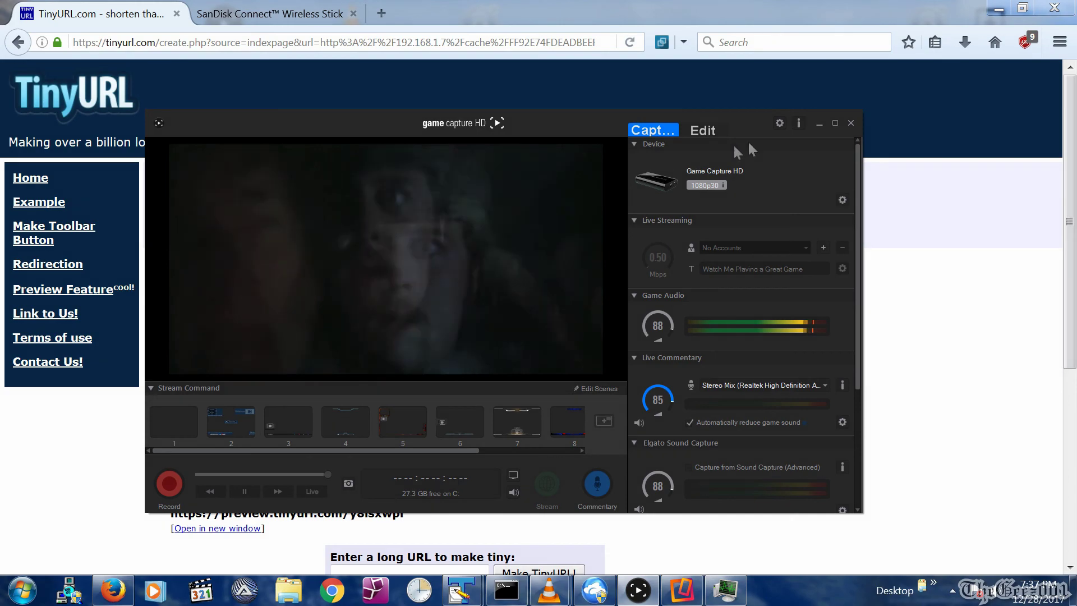
click(997, 8)
mouse_move(551, 587)
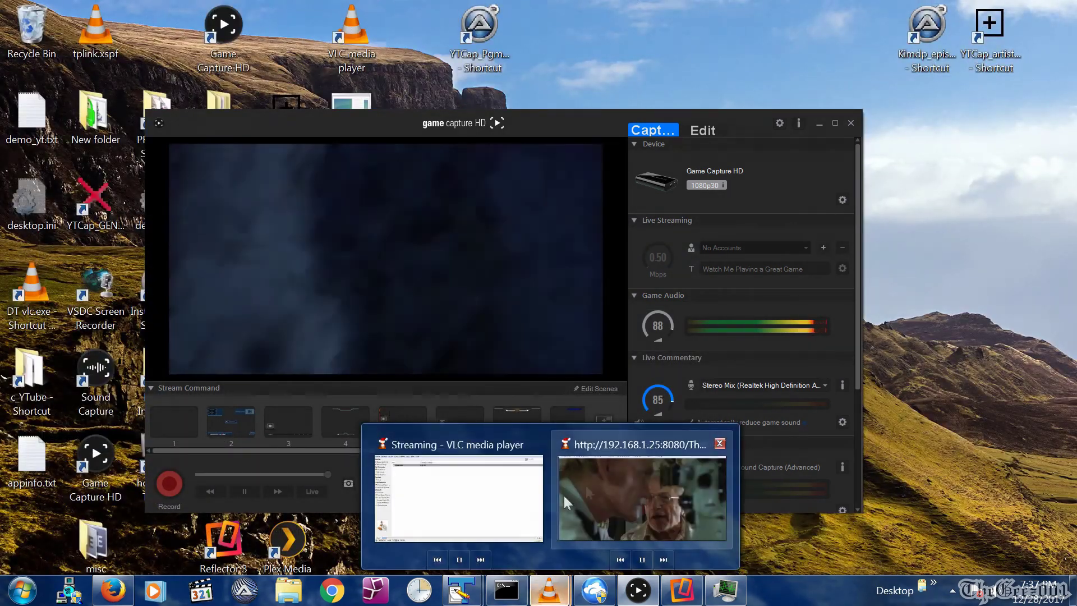
click(596, 487)
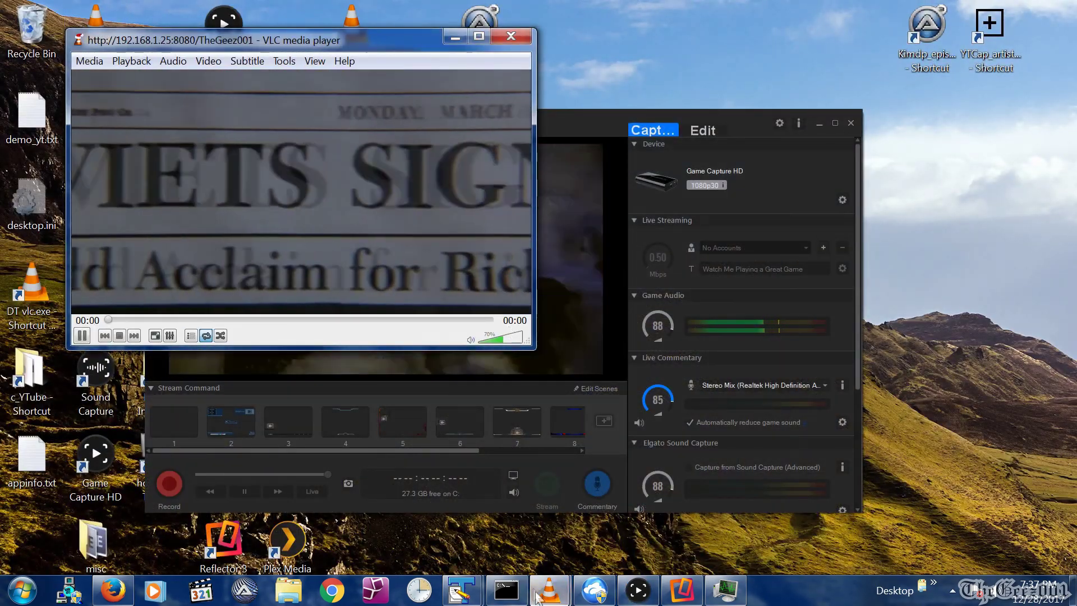
mouse_move(549, 589)
click(495, 491)
click(607, 486)
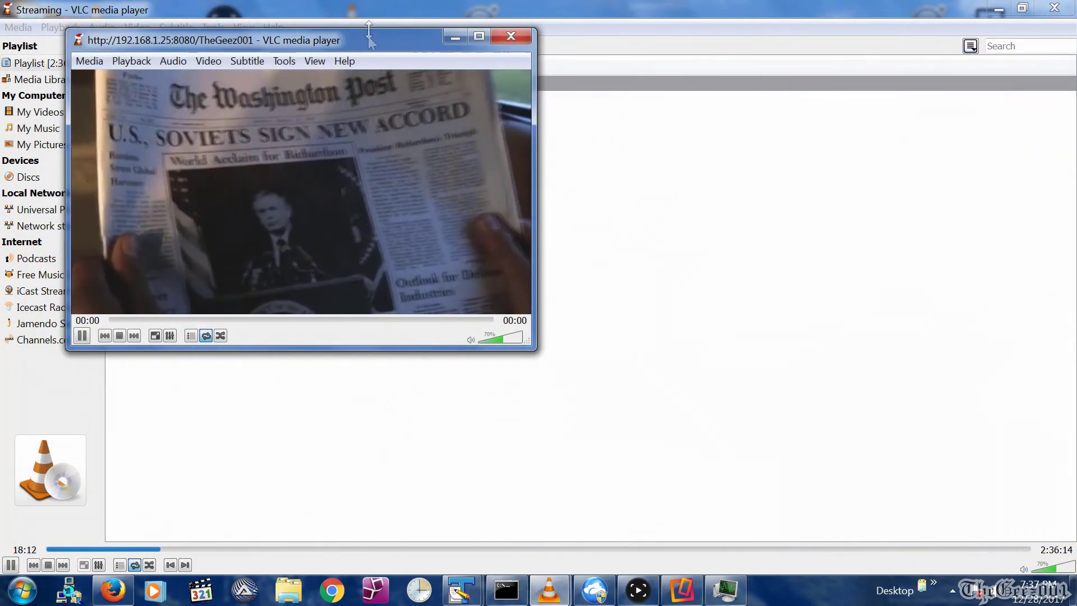
drag(140, 33, 297, 155)
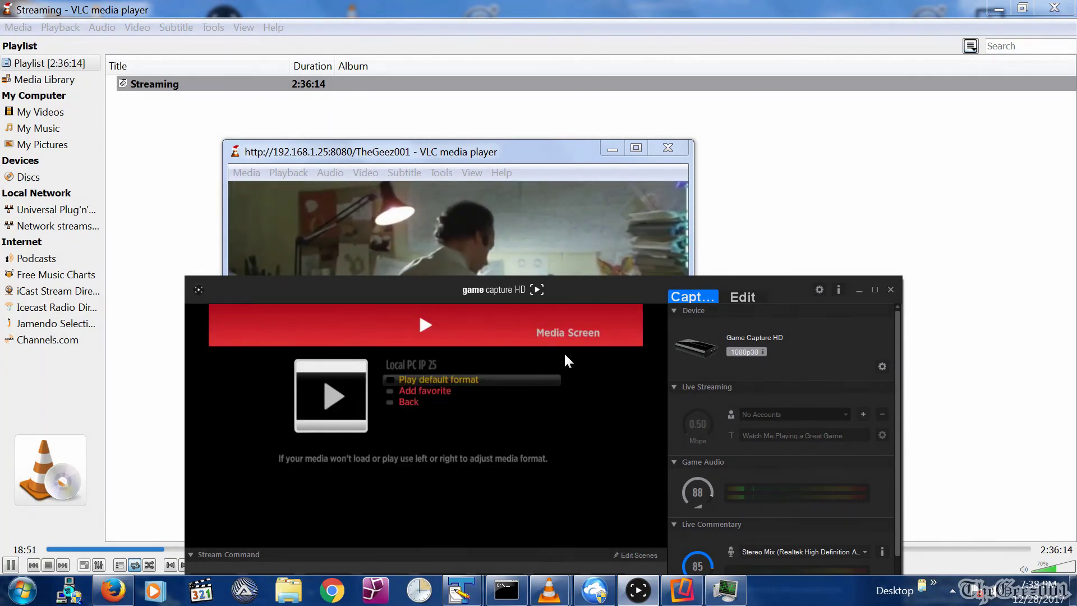
click(998, 10)
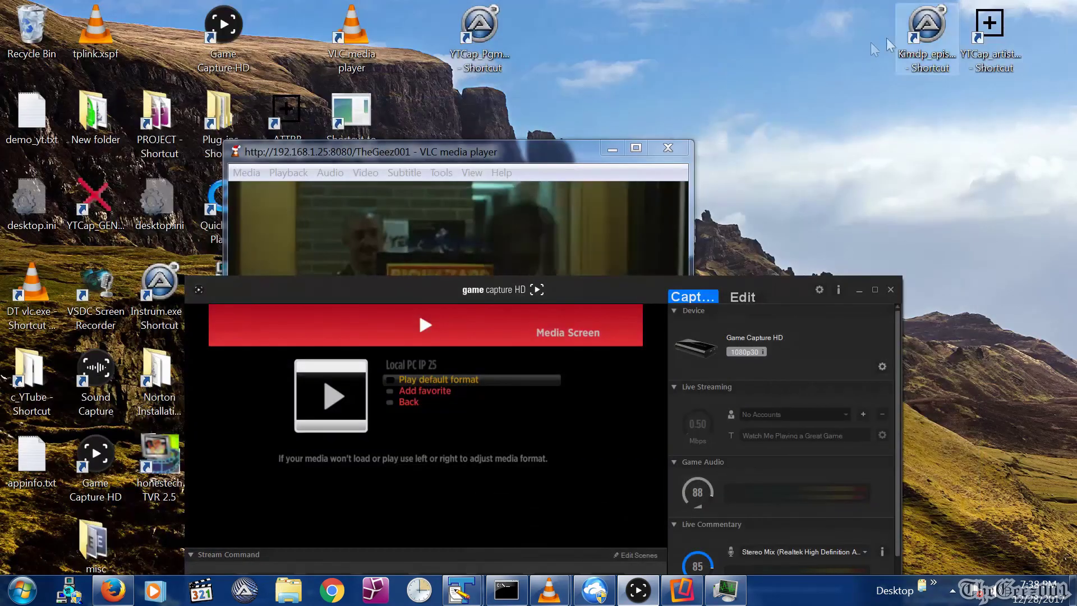